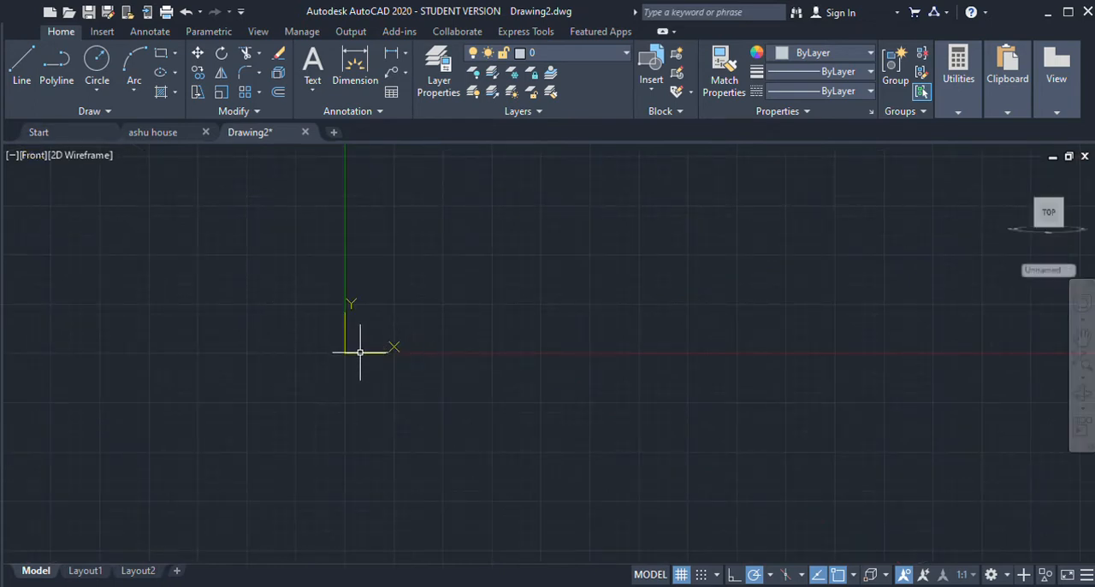
Step: Relocate the UCS origin to the lower-left corner of the visible drawing area
left_click(22, 65)
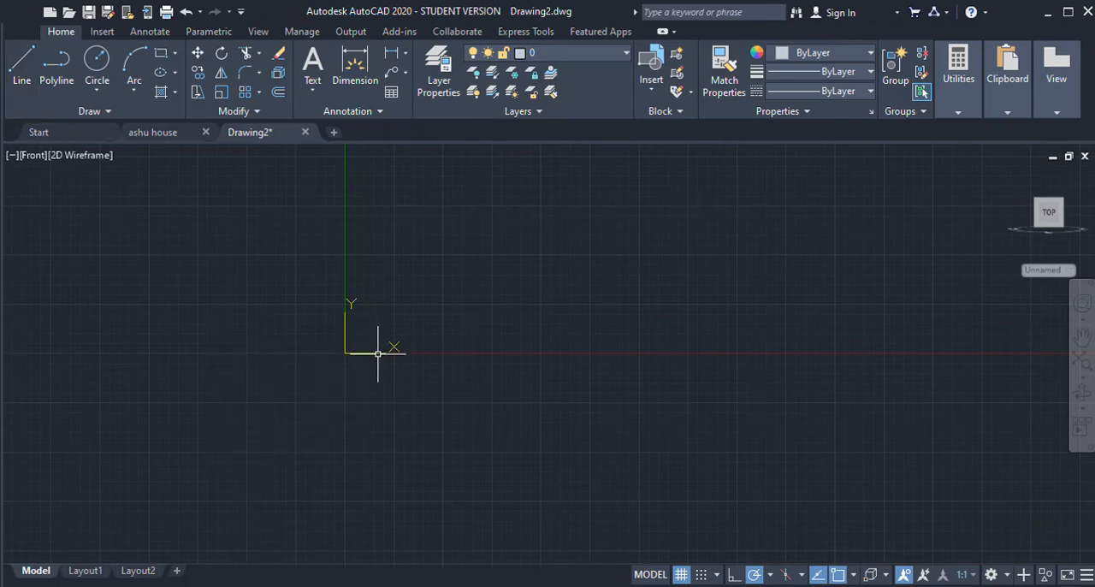
left_click(345, 352)
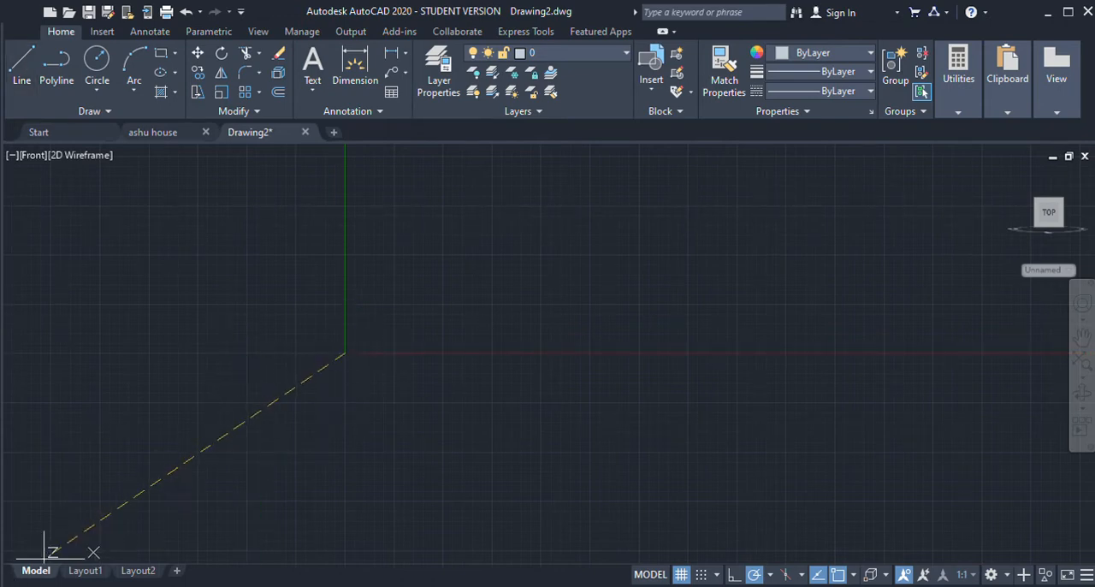
left_click(6, 552)
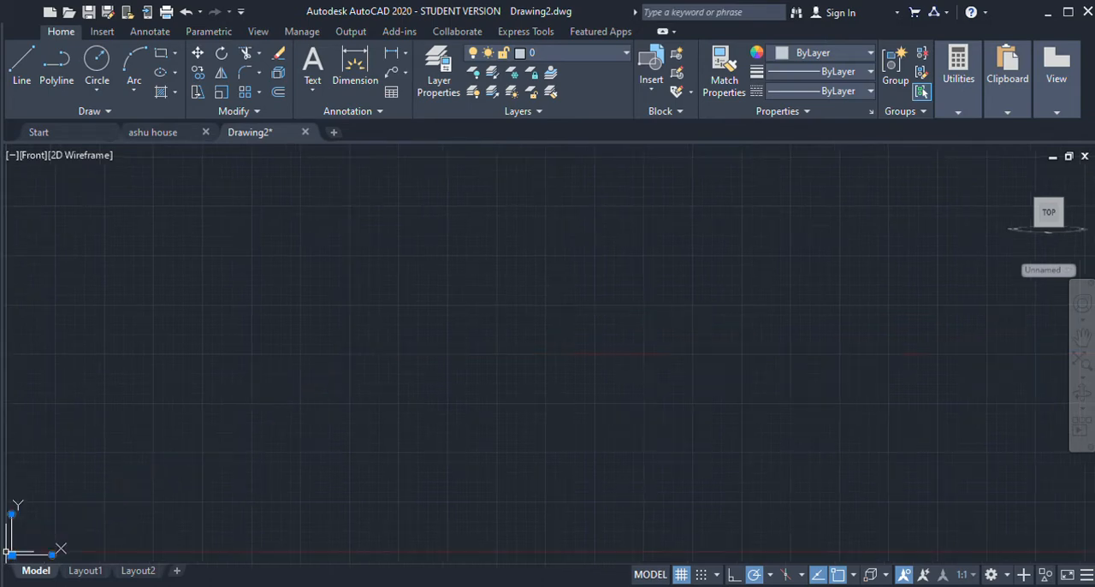
Step: Draw the house's base as a closed four-sided outline of lines, starting at the origin, with sloping ends and a shorter upper edge
left_click(19, 60)
left_click(145, 465)
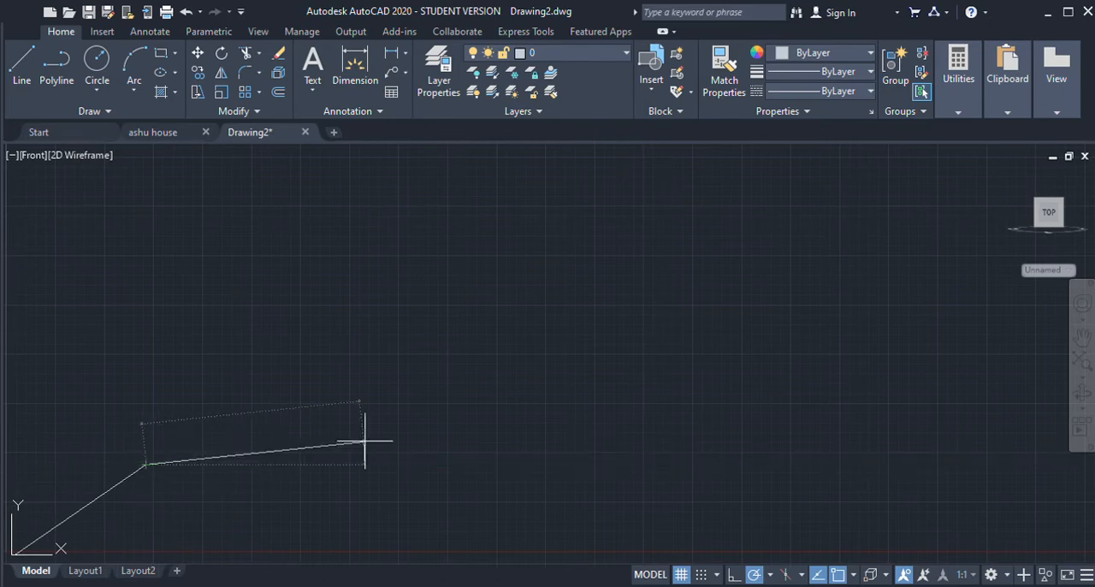
left_click(735, 456)
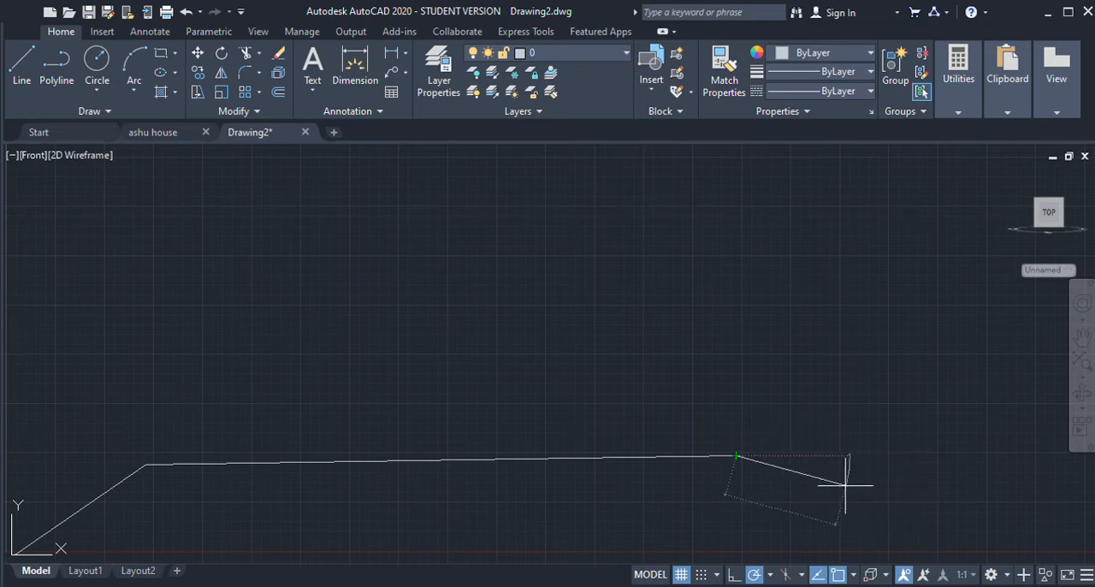
left_click(952, 452)
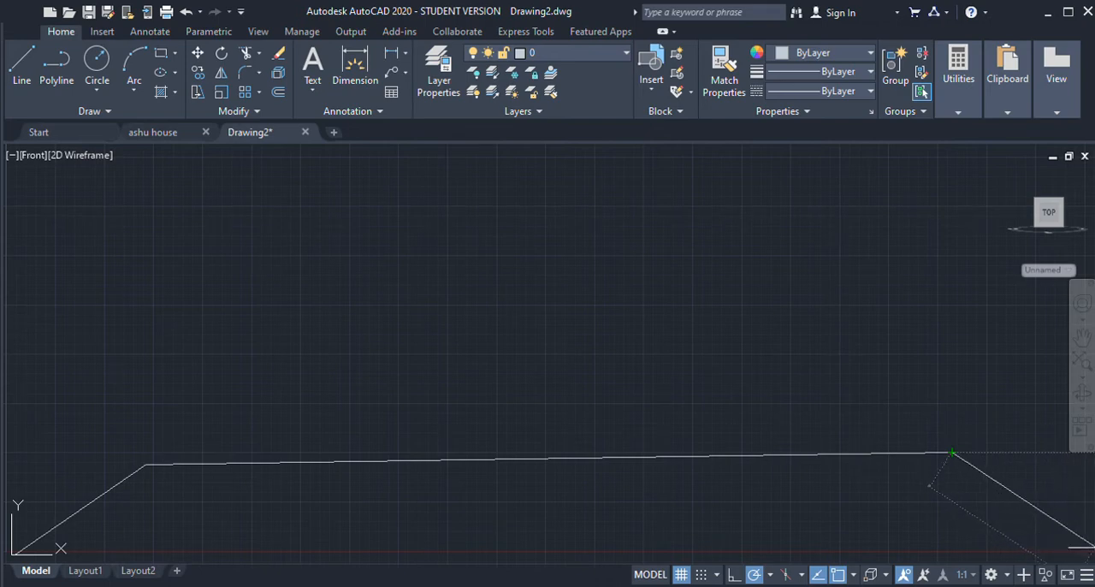
left_click(1090, 556)
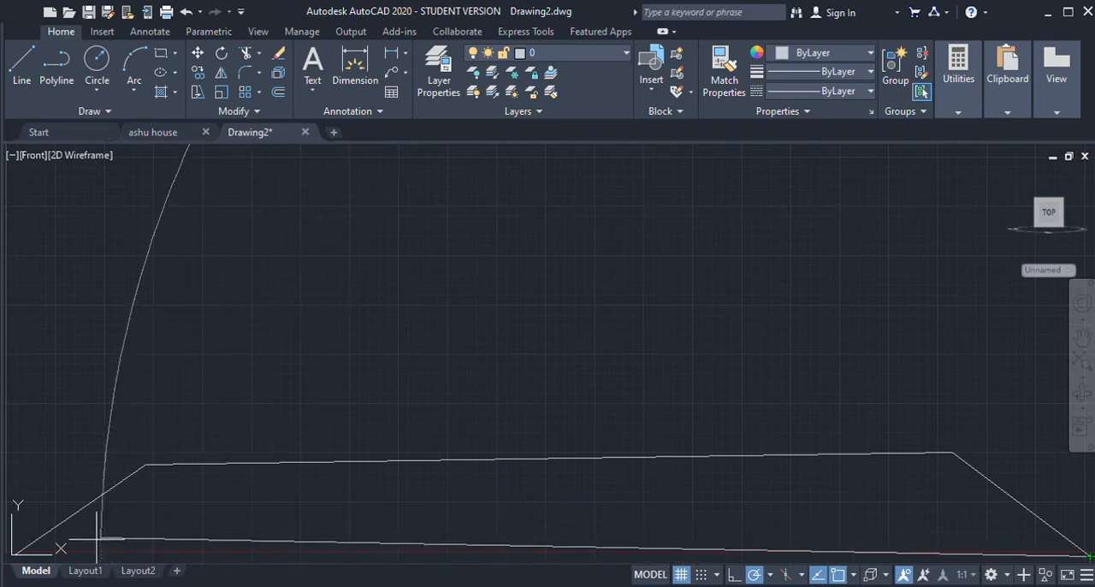
left_click(15, 554)
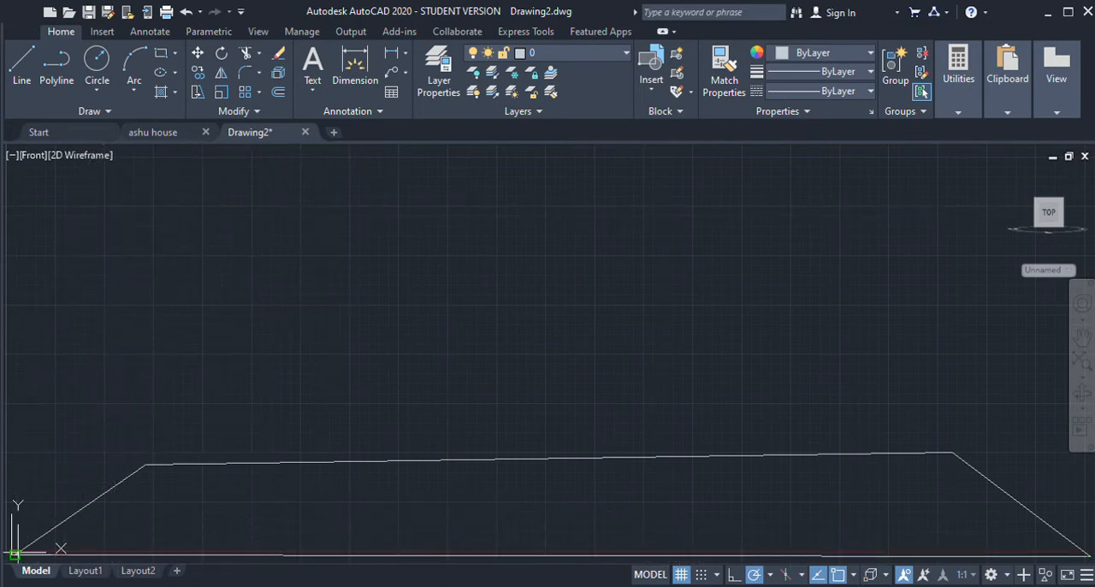
key("Escape")
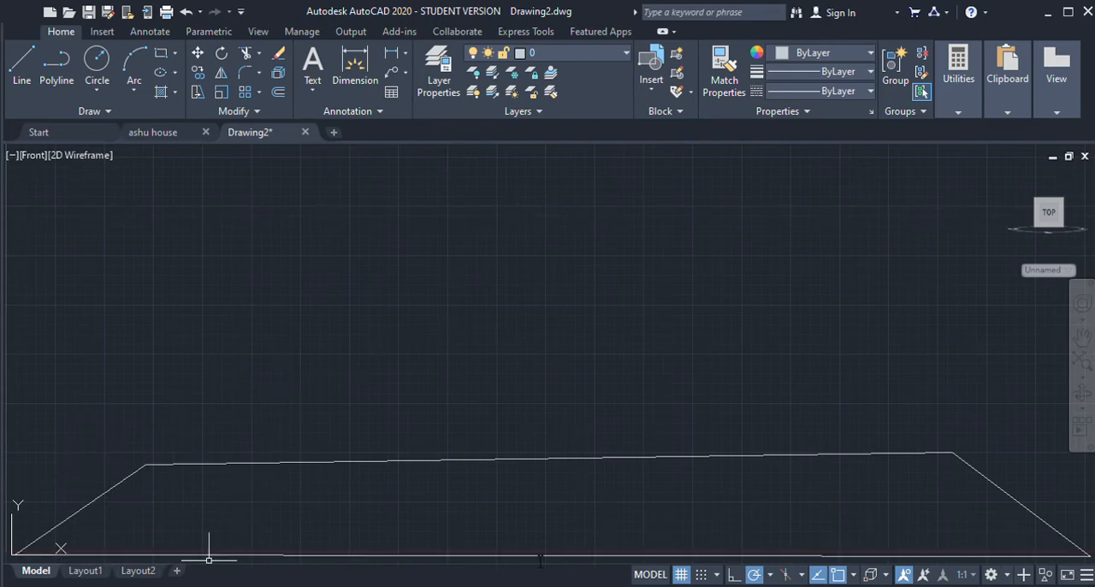
Step: Draw the front wall as a near-square line outline on the base's upper edge, led in from the base's upper-left corner
left_click(14, 54)
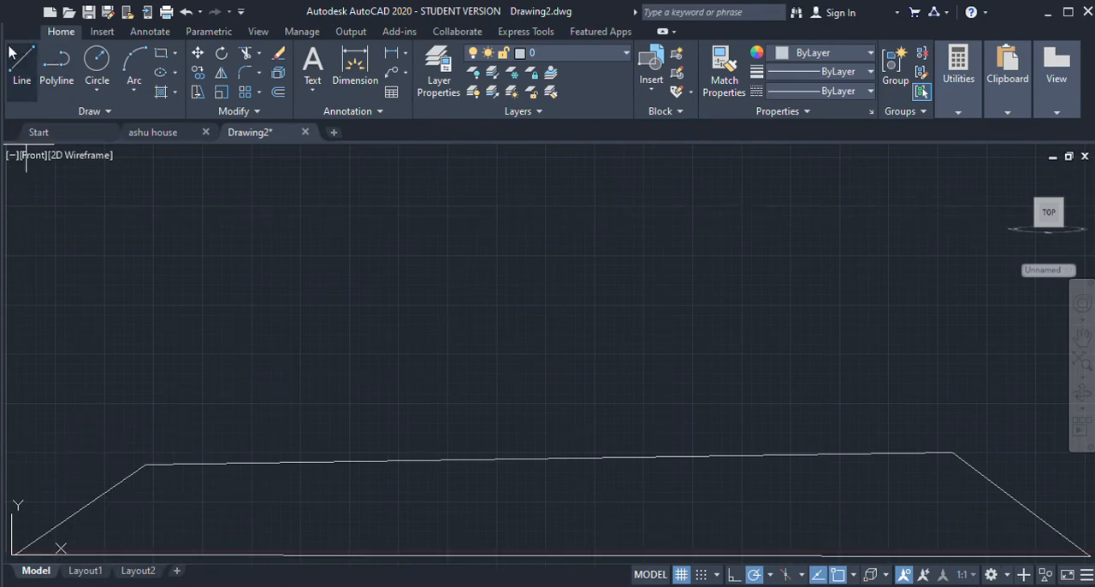
left_click(145, 465)
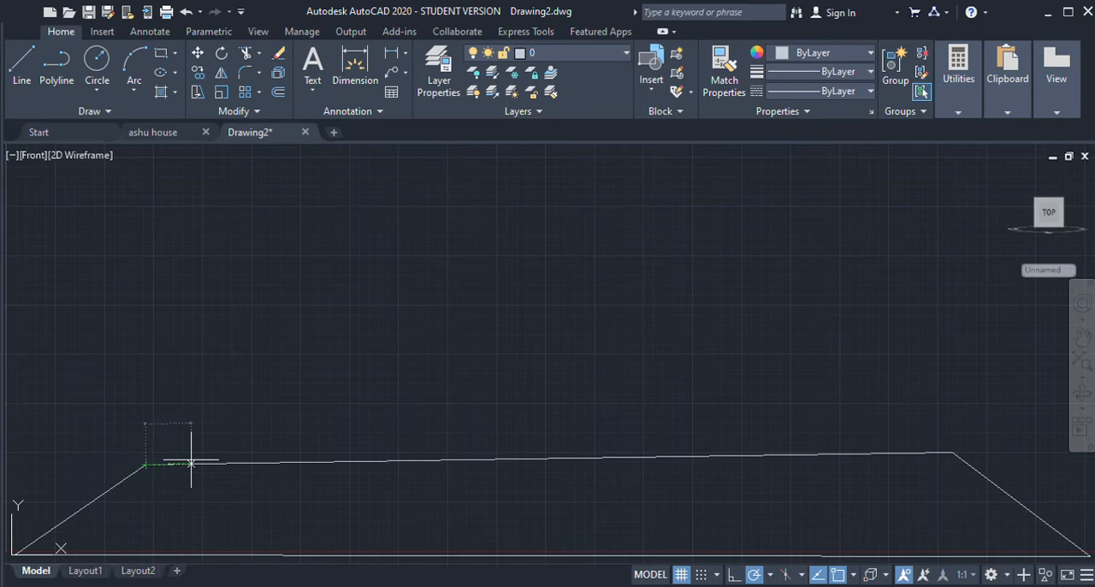
left_click(247, 463)
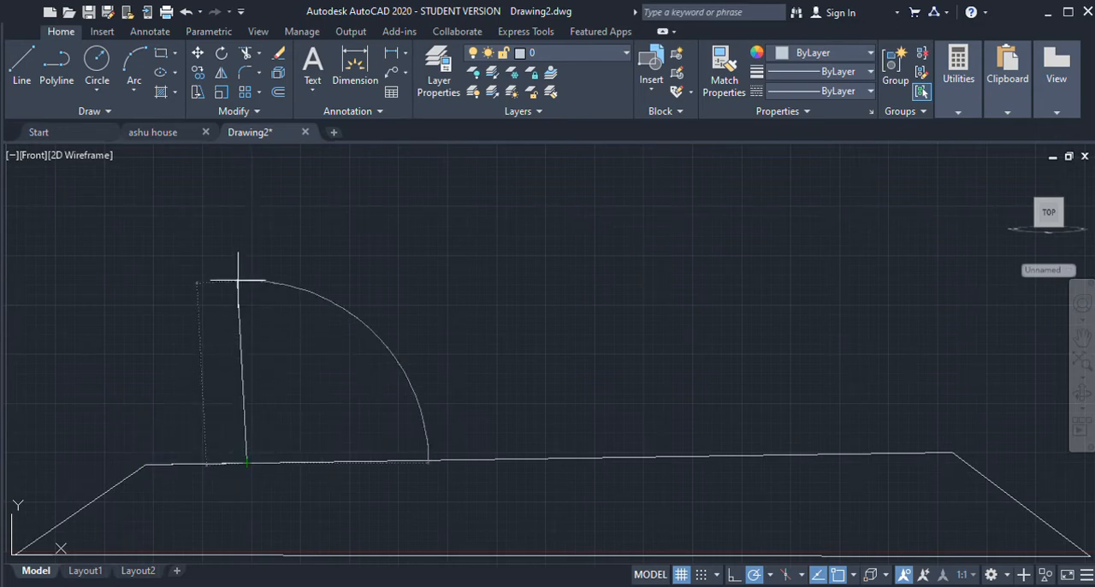
left_click(246, 299)
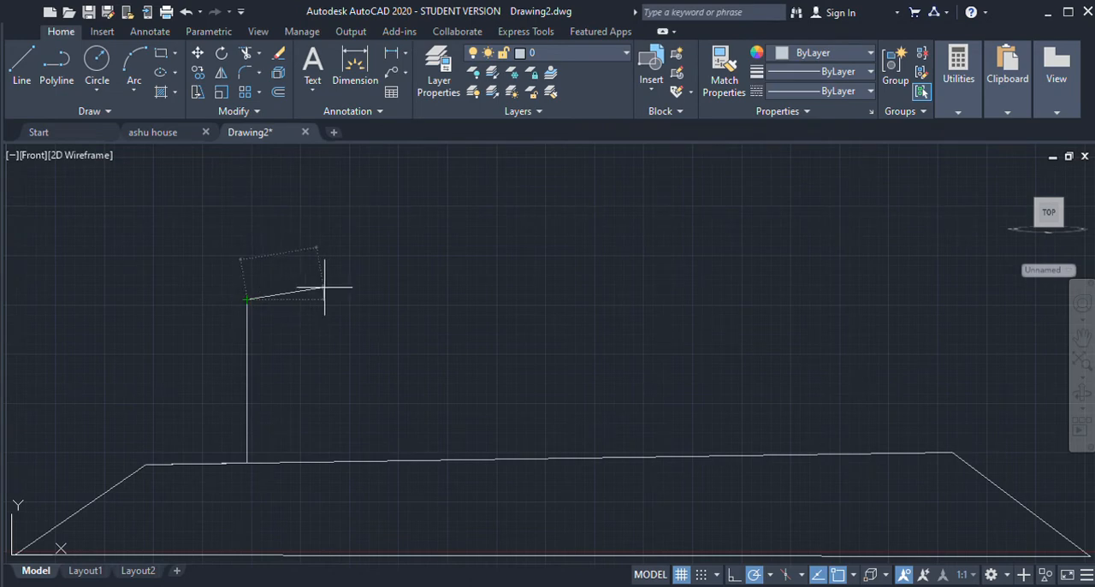
left_click(404, 299)
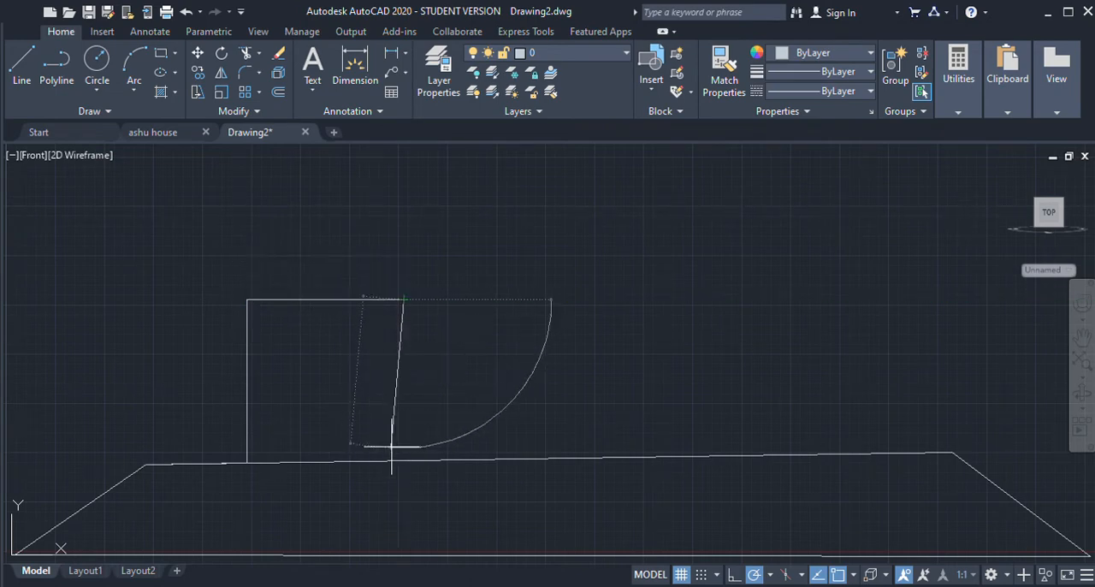
left_click(404, 460)
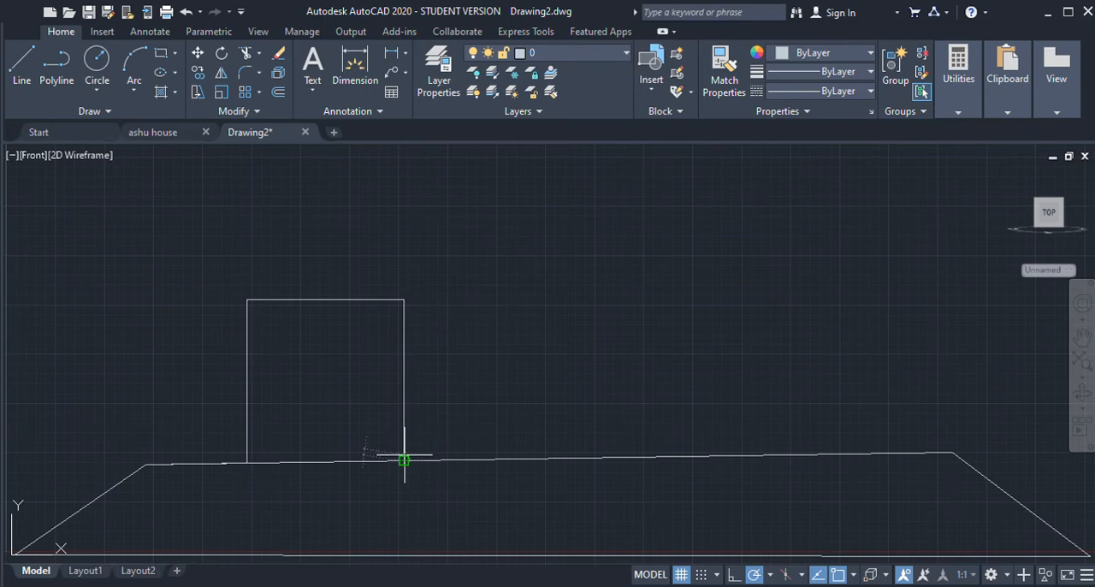
key("Escape")
Step: Draw two sloping roof lines from the front wall's upper corners, meeting in a gable peak above its middle
left_click(26, 57)
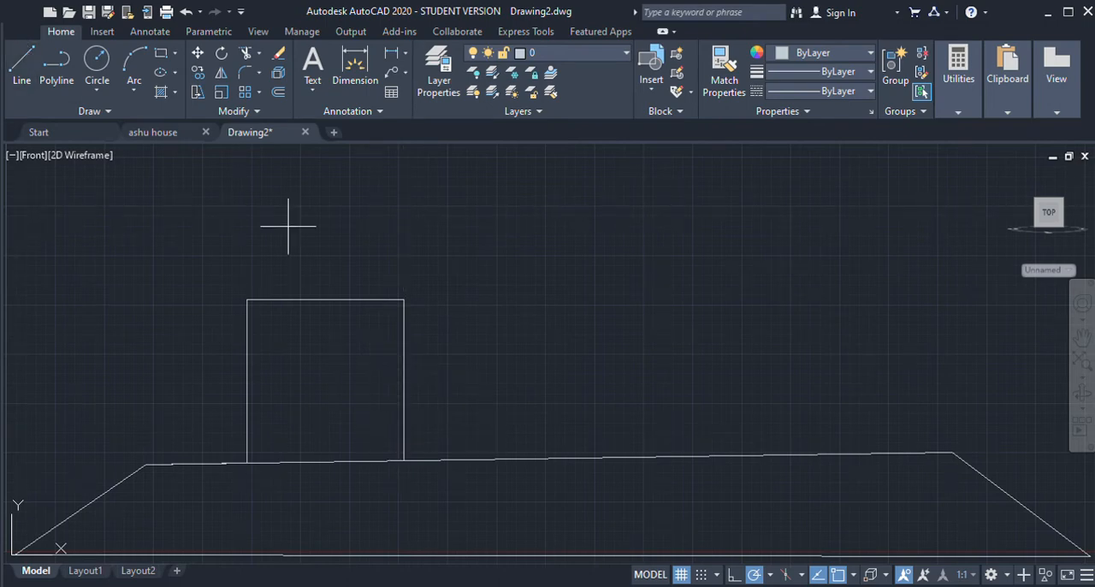
left_click(246, 299)
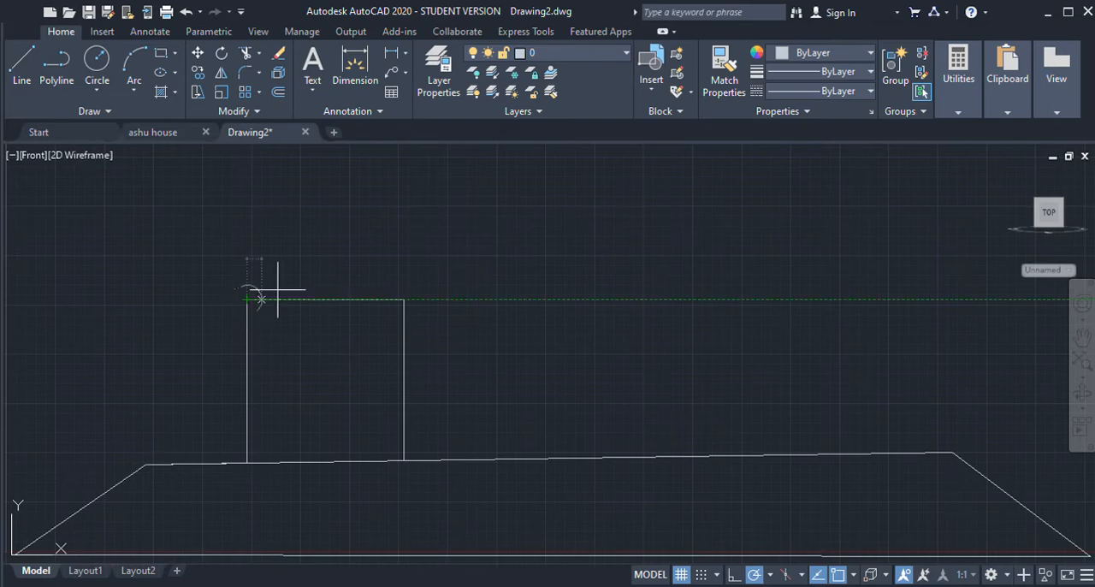
left_click(331, 196)
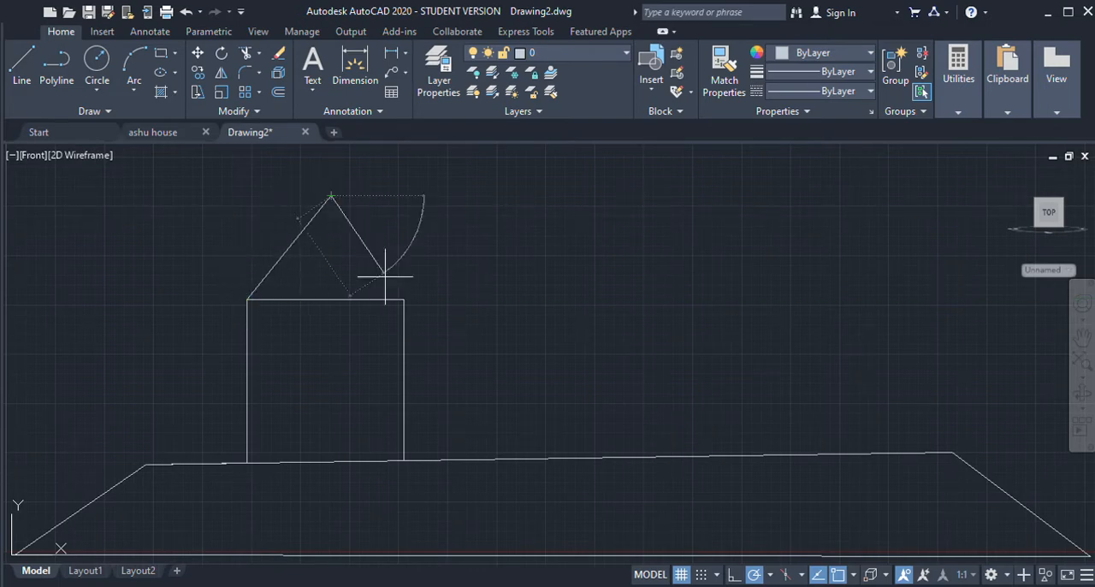
left_click(403, 300)
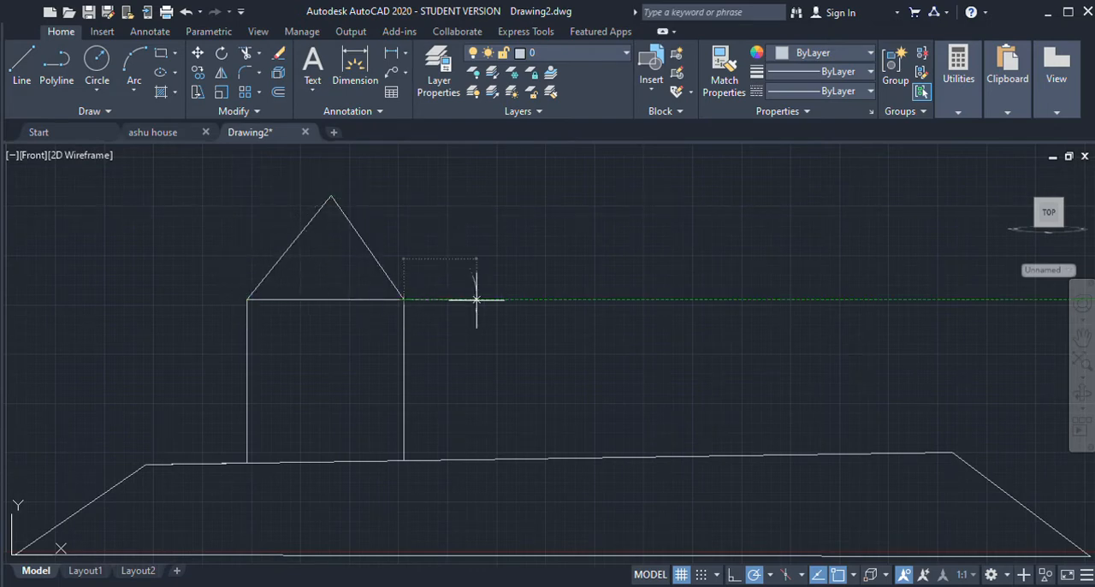
Step: Continue from the front wall's upper-right corner with a horizontal line and a vertical line down to the base to outline the side wall
left_click(590, 299)
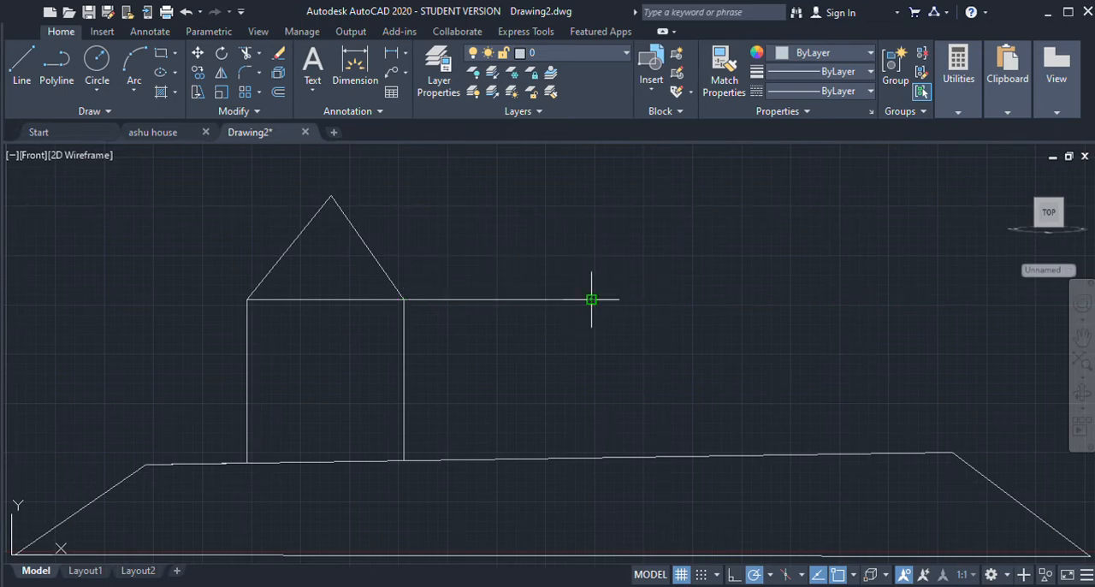
left_click(590, 458)
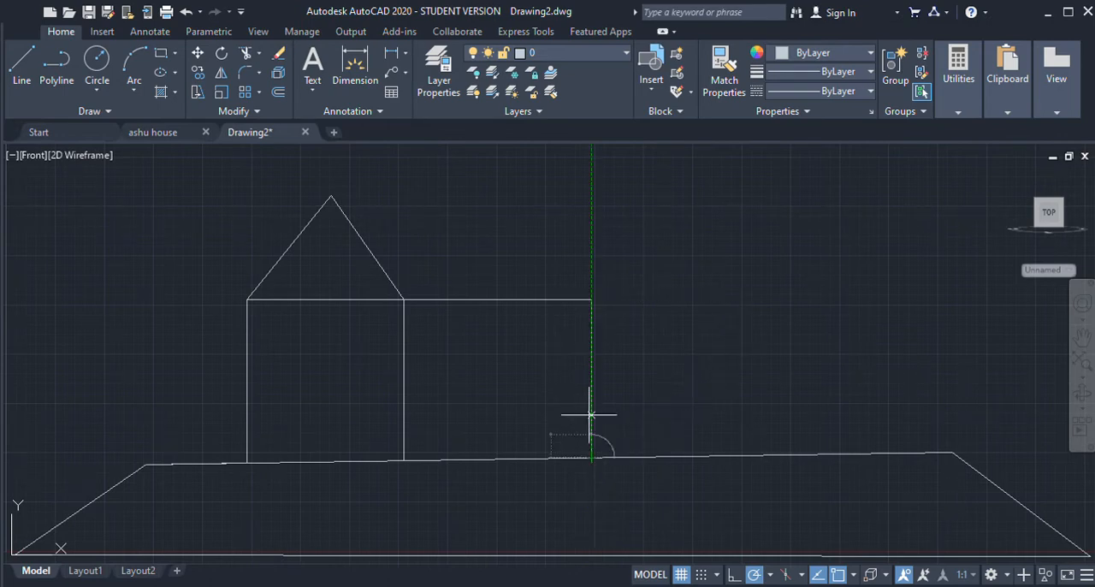
key("Escape")
Step: Try a horizontal ridge line from the gable peak to just beyond the side wall's outer edge, and delete it
left_click(22, 75)
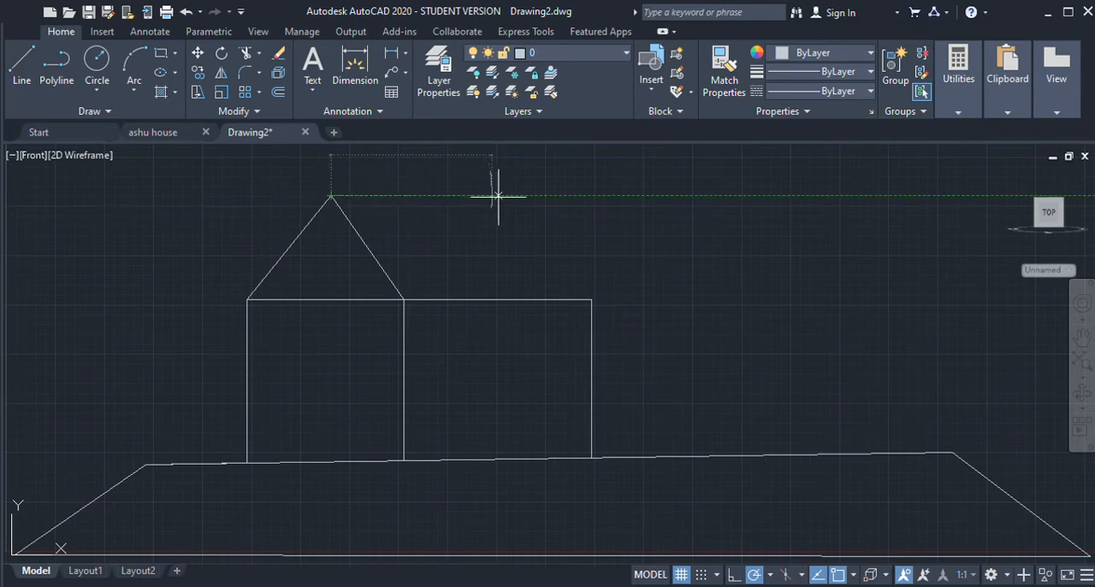
left_click(596, 196)
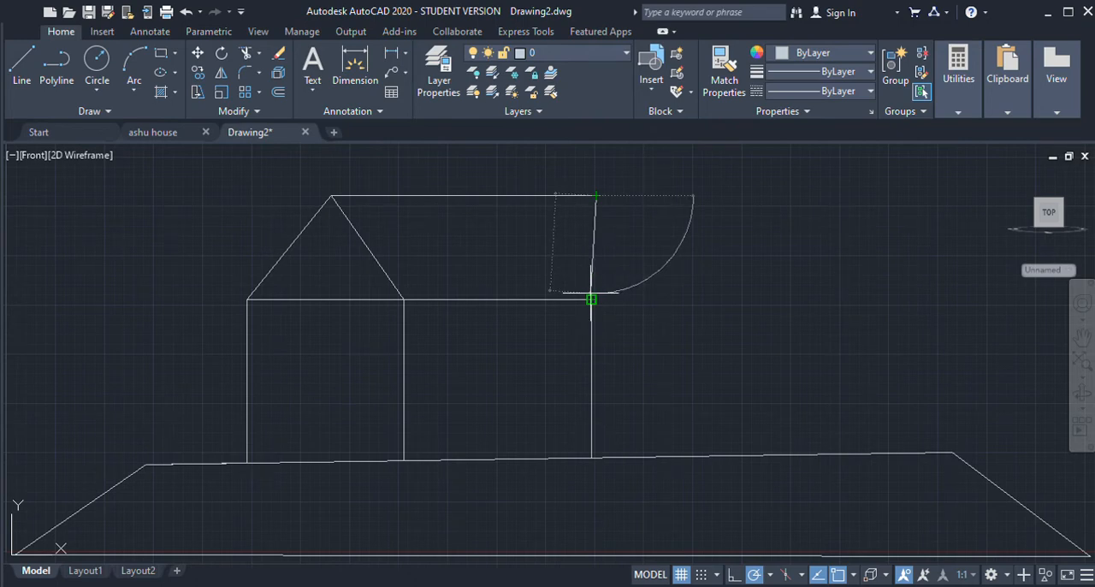
key("Escape")
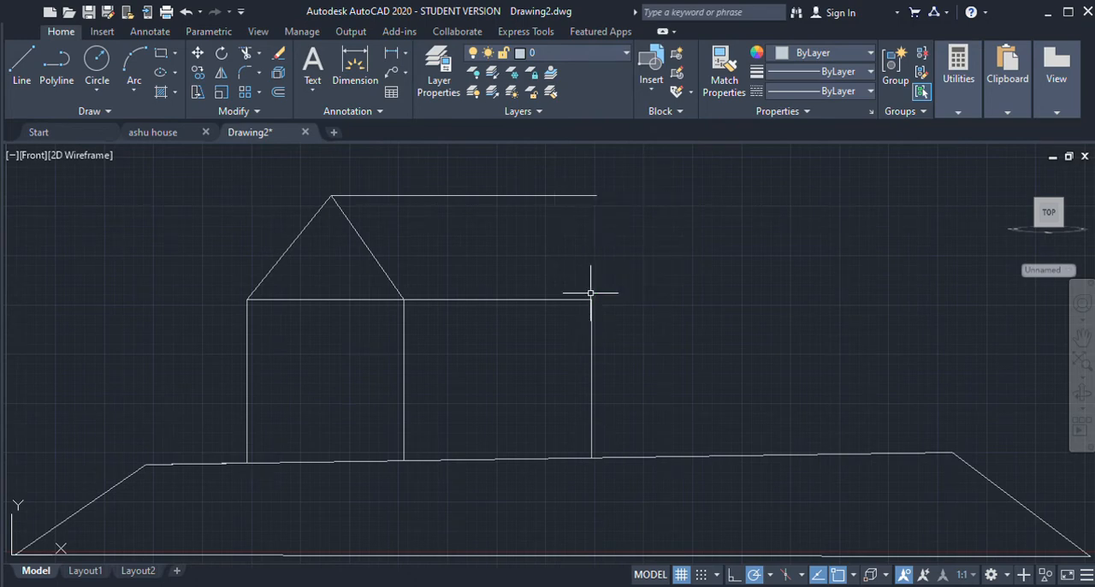
left_click(595, 195)
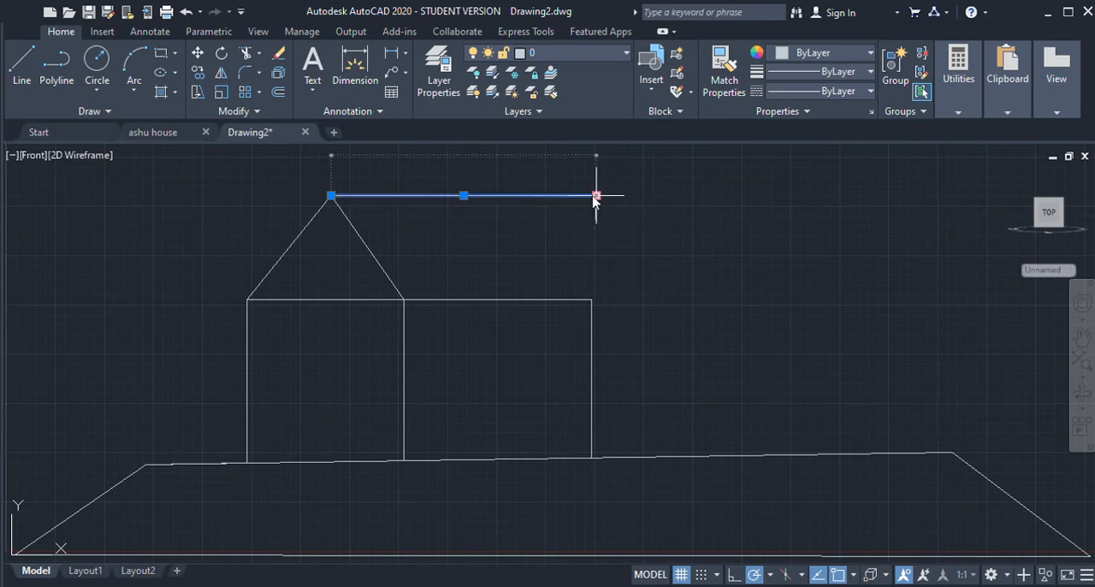
mouse_move(595, 195)
left_mouse_down()
mouse_move(579, 200)
mouse_move(622, 212)
mouse_move(609, 263)
mouse_move(550, 181)
mouse_move(596, 195)
left_mouse_up()
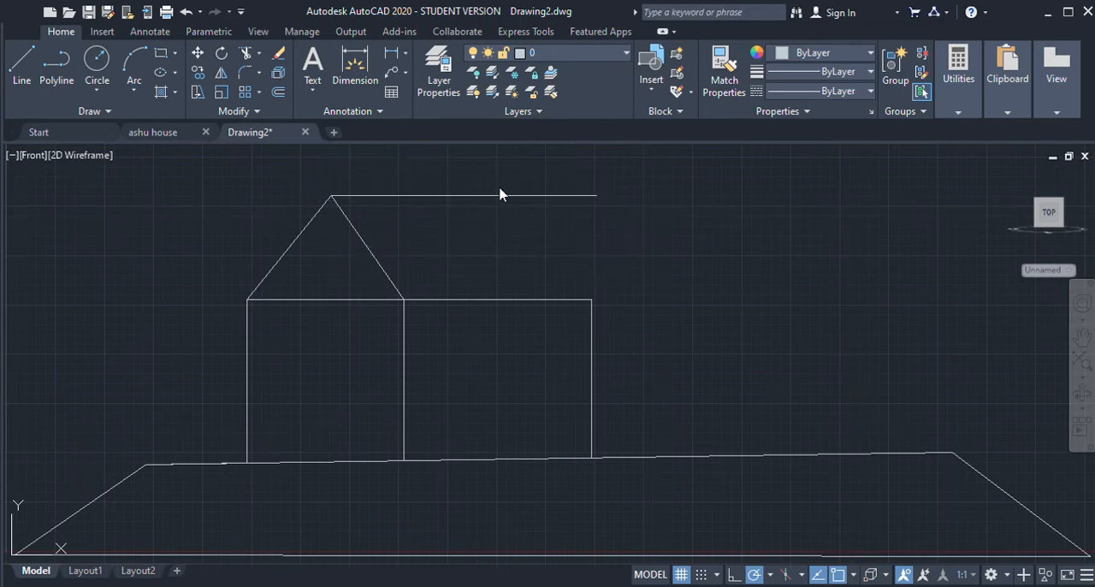
left_click(556, 196)
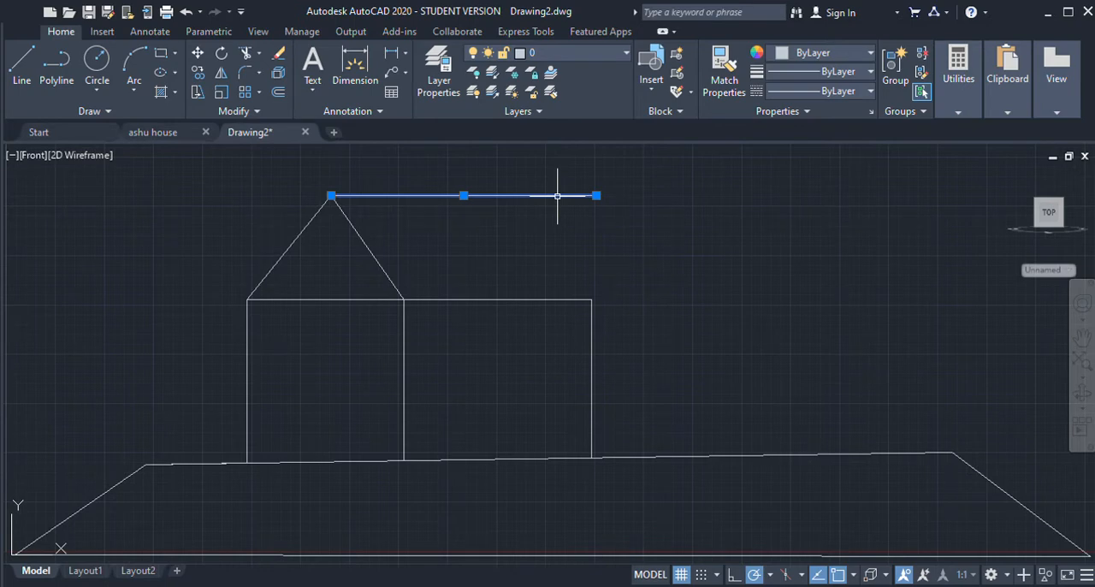
key("Delete")
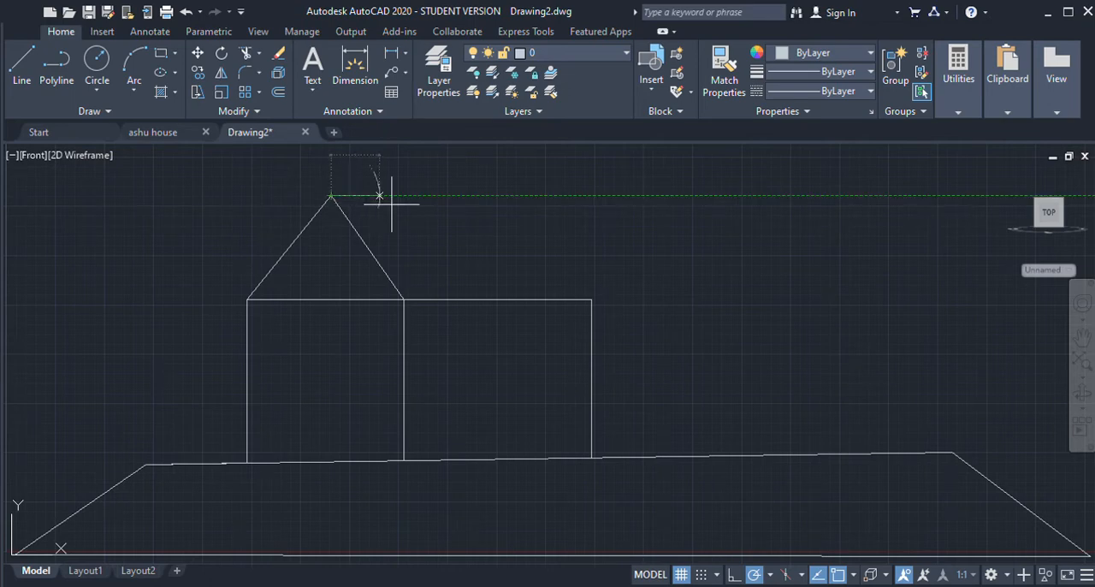
Step: Try the ridge line again from the gable peak, ending directly above the side wall's outer edge, and delete it
left_click(591, 196)
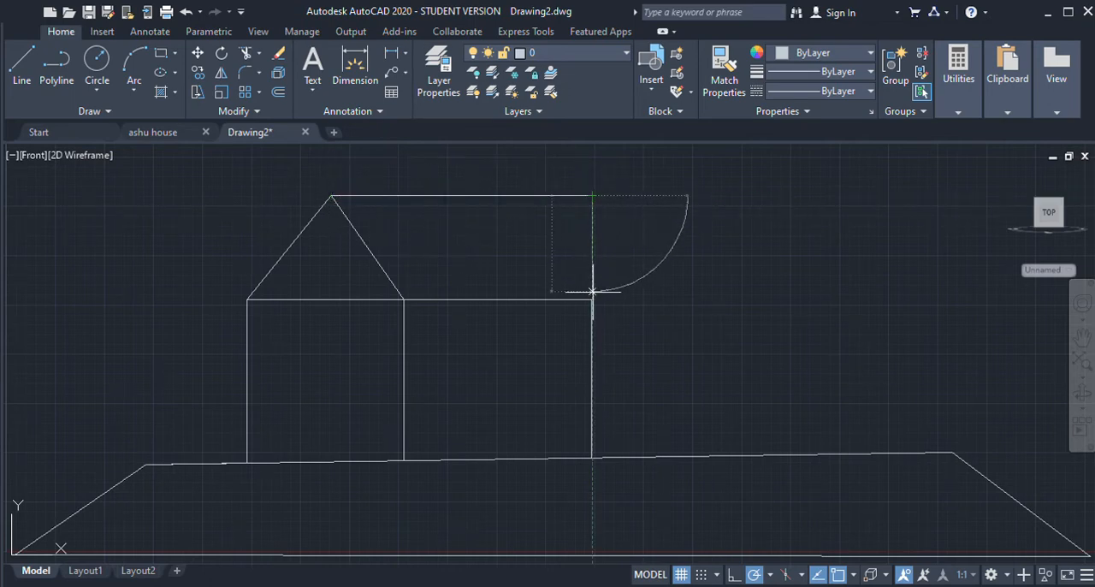
key("Escape")
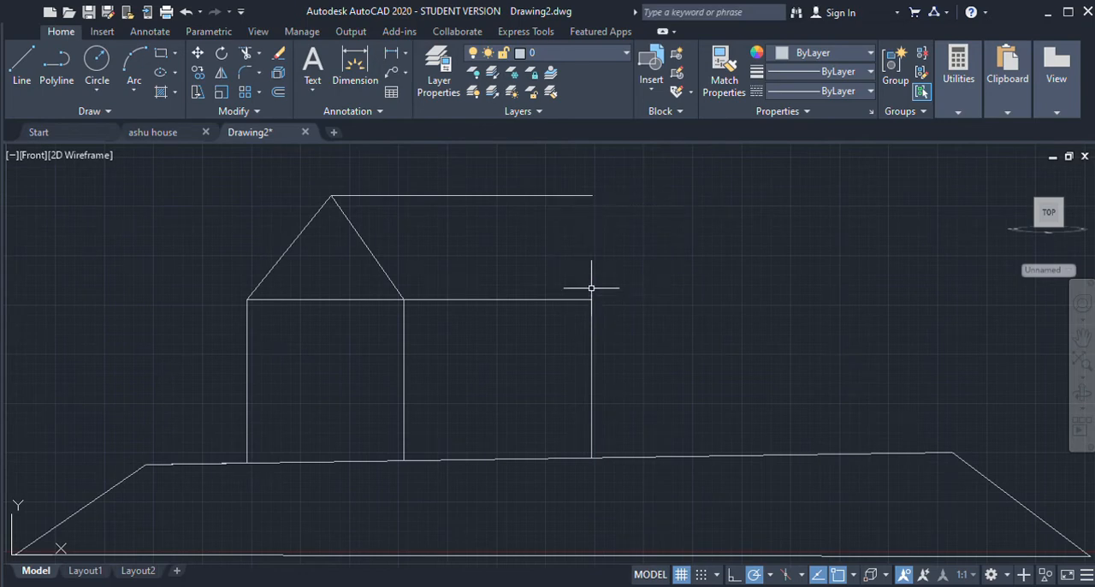
left_click(589, 196)
left_click(592, 196)
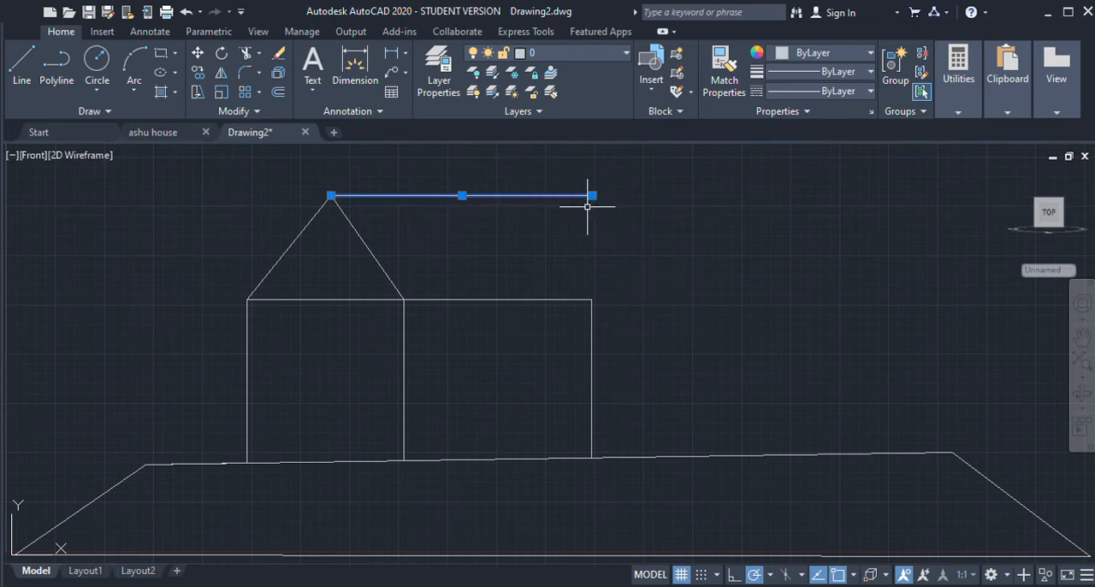
key("Delete")
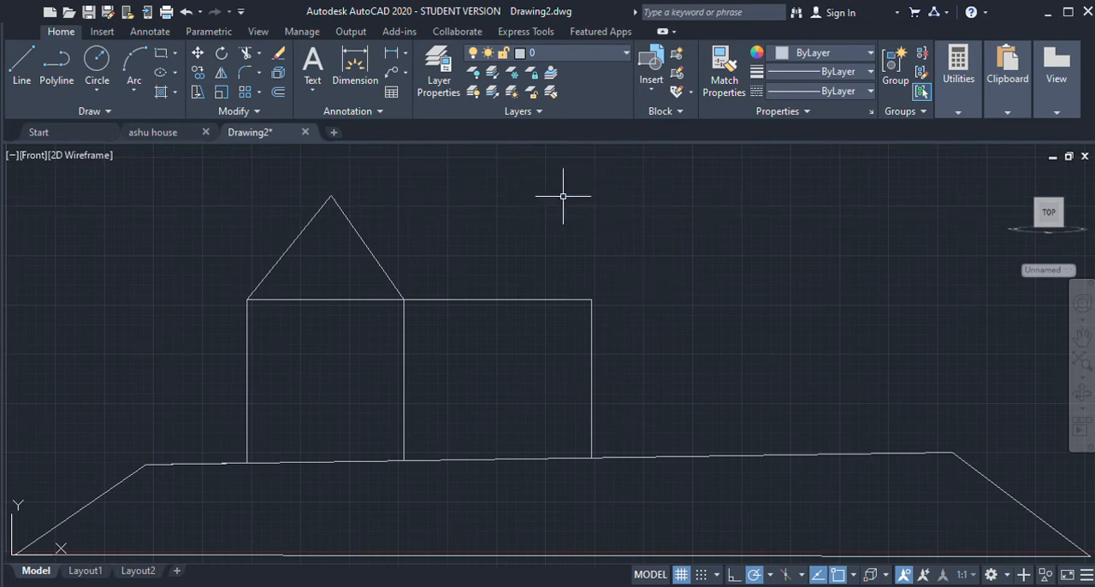
Step: Try a vertical roof edge up from the side wall's outer upper corner, joined by a line to the gable peak
left_click(591, 300)
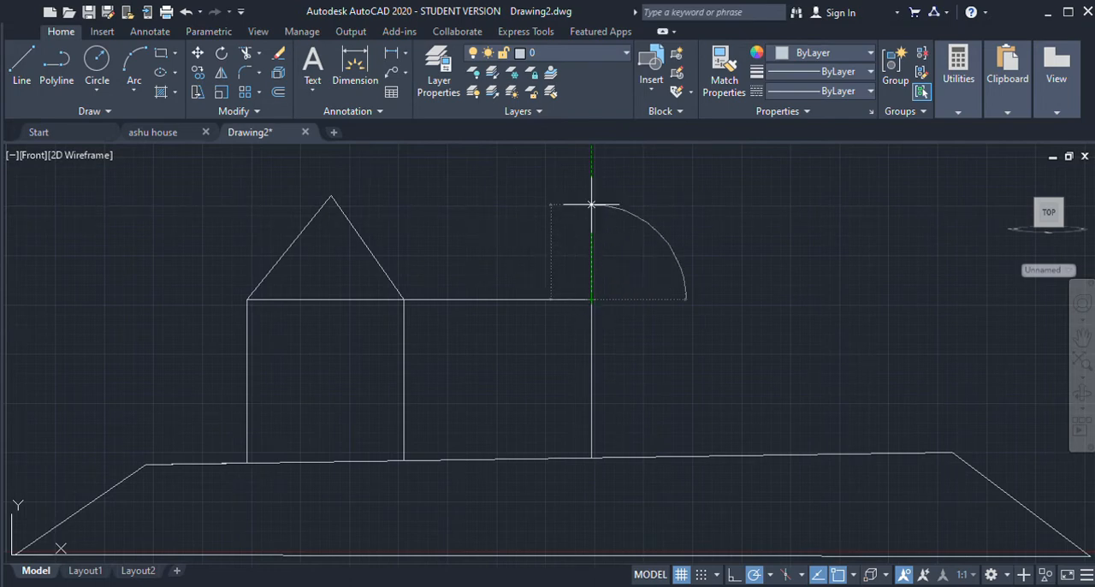
left_click(591, 196)
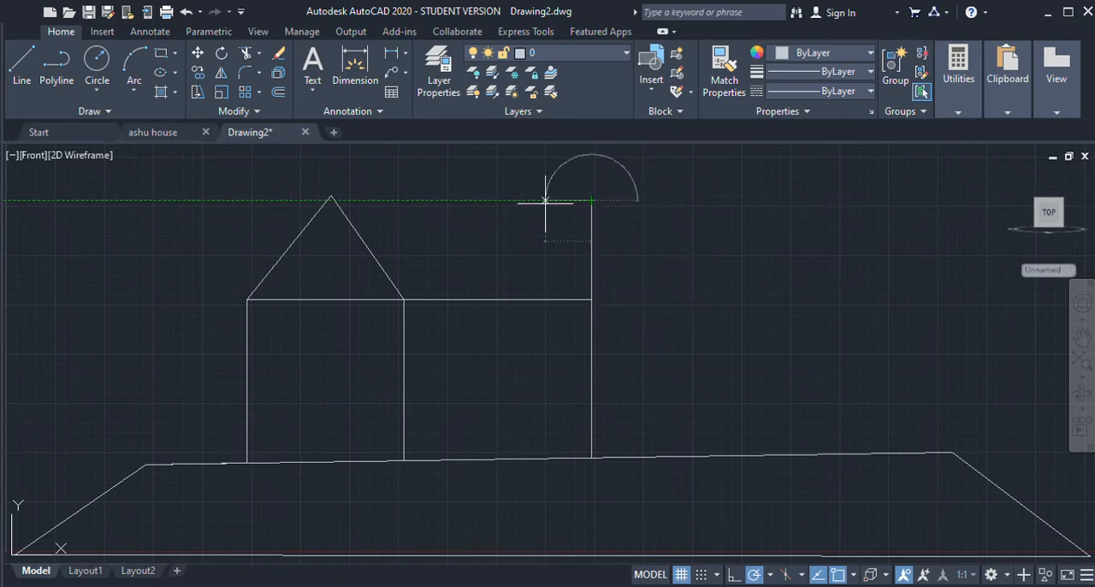
left_click(331, 197)
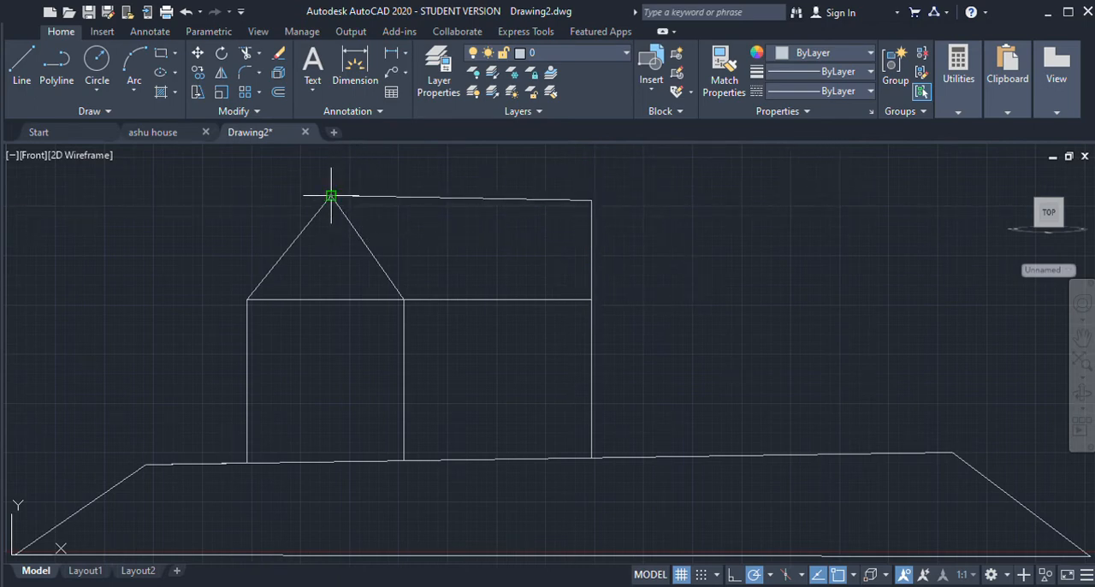
Step: Delete the vertical roof edge above the side wall and the slanted ridge line connected to the gable peak
left_click(591, 249)
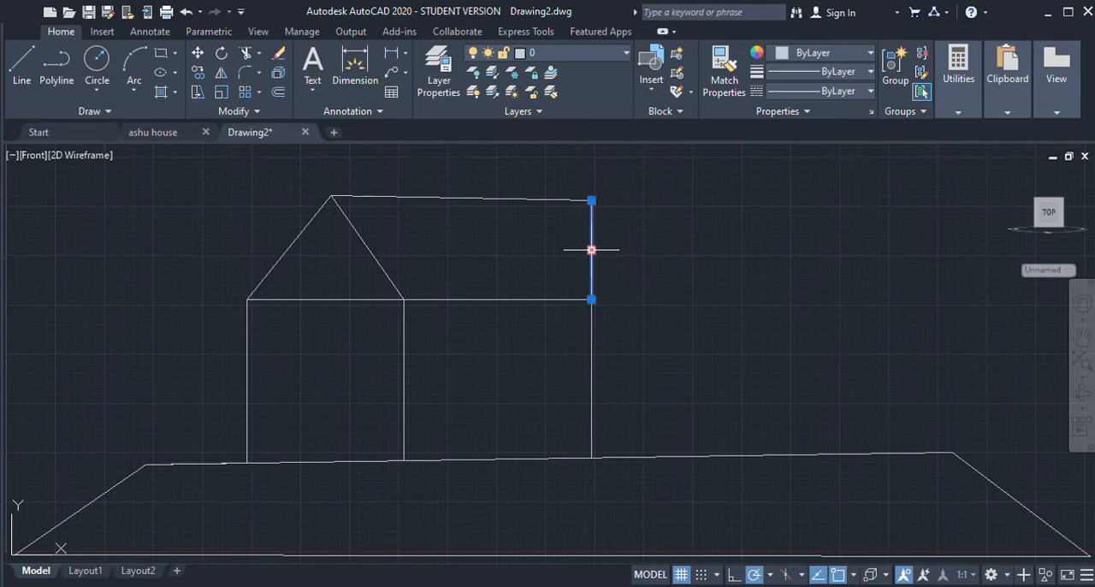
left_click(569, 197)
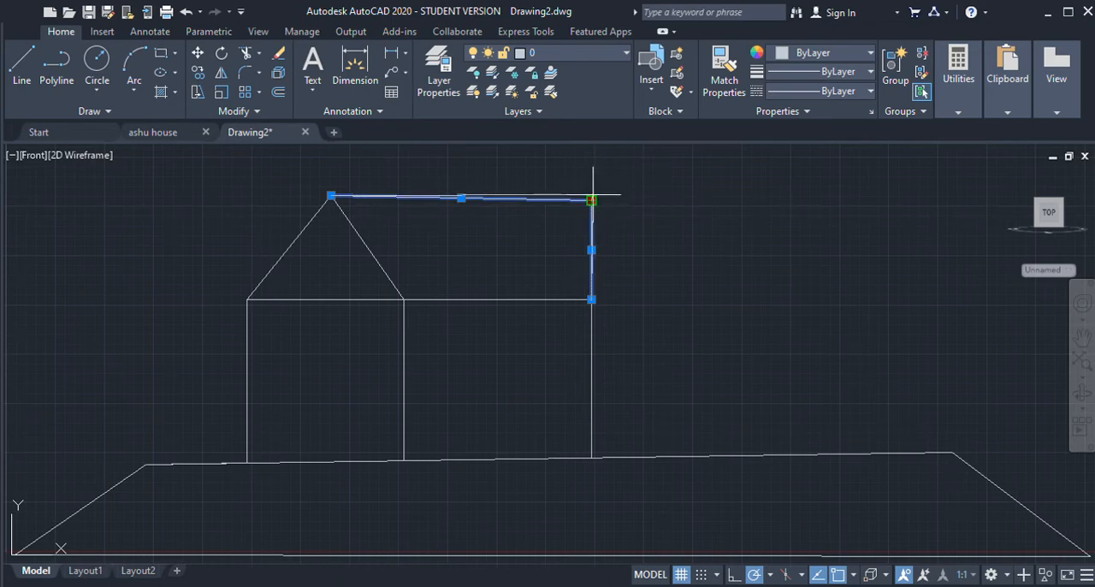
key("Escape")
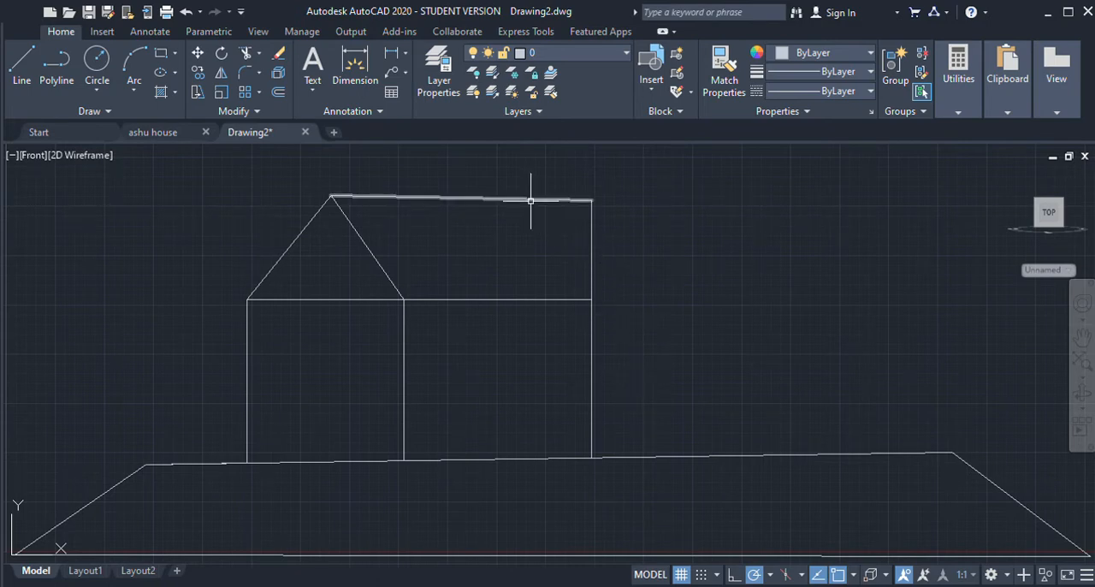
left_click(591, 225)
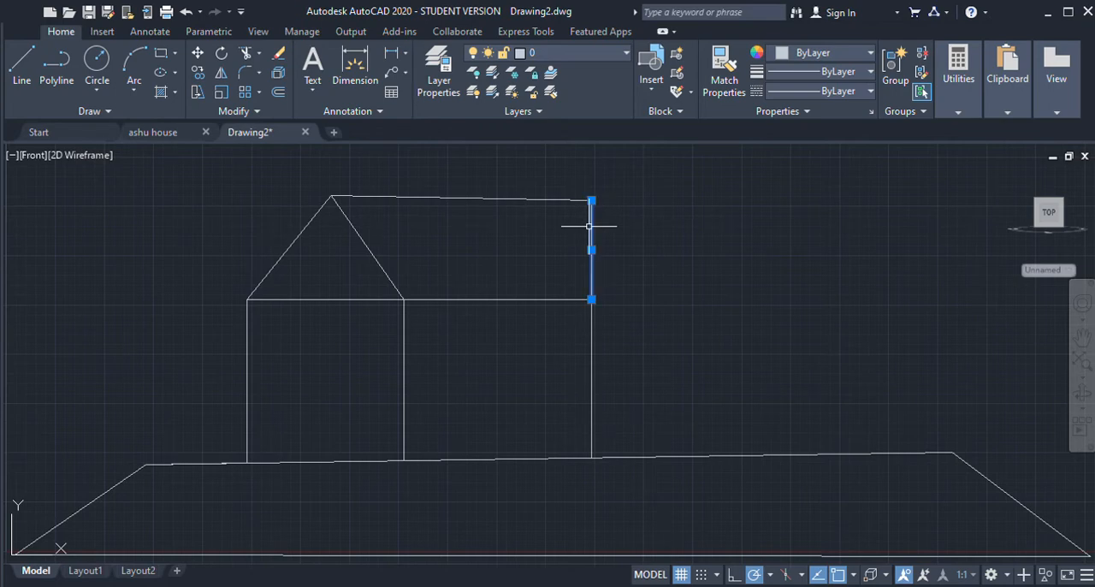
key("Escape")
left_click(578, 199)
key("Delete")
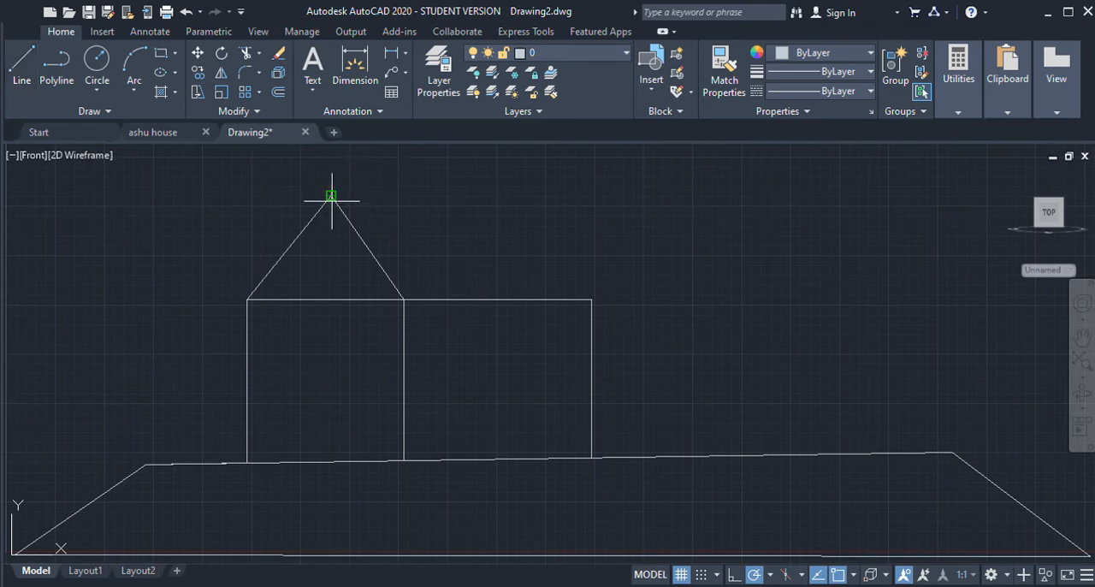
Step: Draw a horizontal ridge line from the gable peak and a vertical roof edge down to the side wall's upper line
left_click(589, 196)
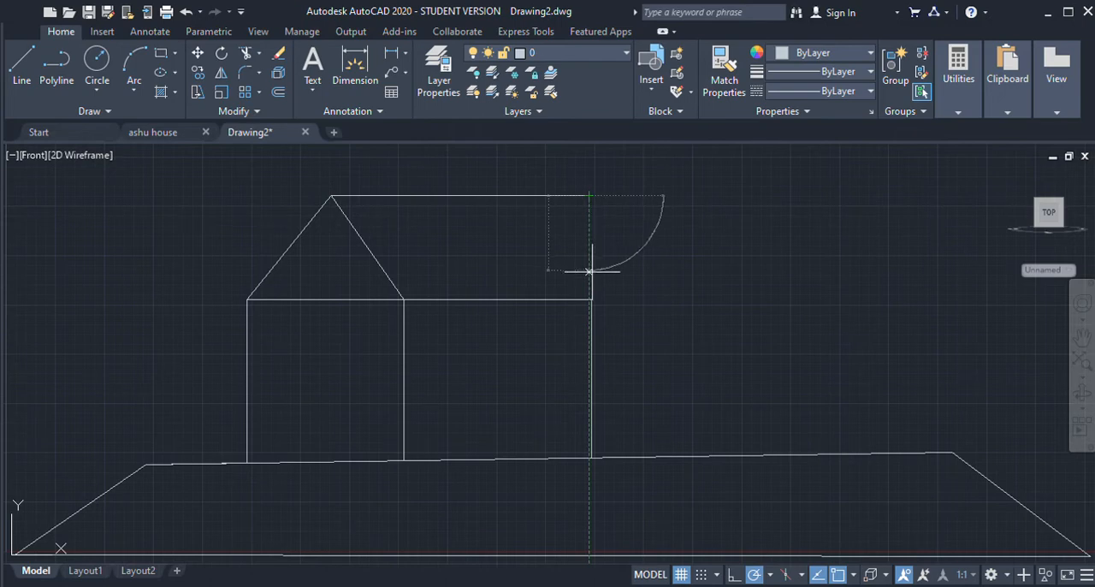
left_click(588, 299)
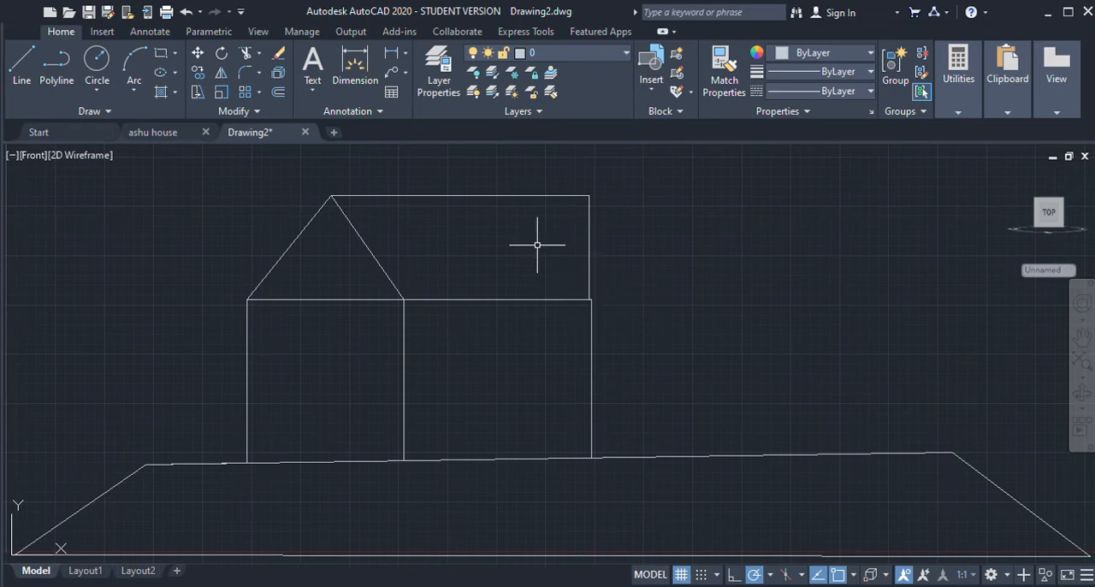
Step: Try to align the side wall's outer vertical line with the roof edge by moving its endpoints
left_click(592, 331)
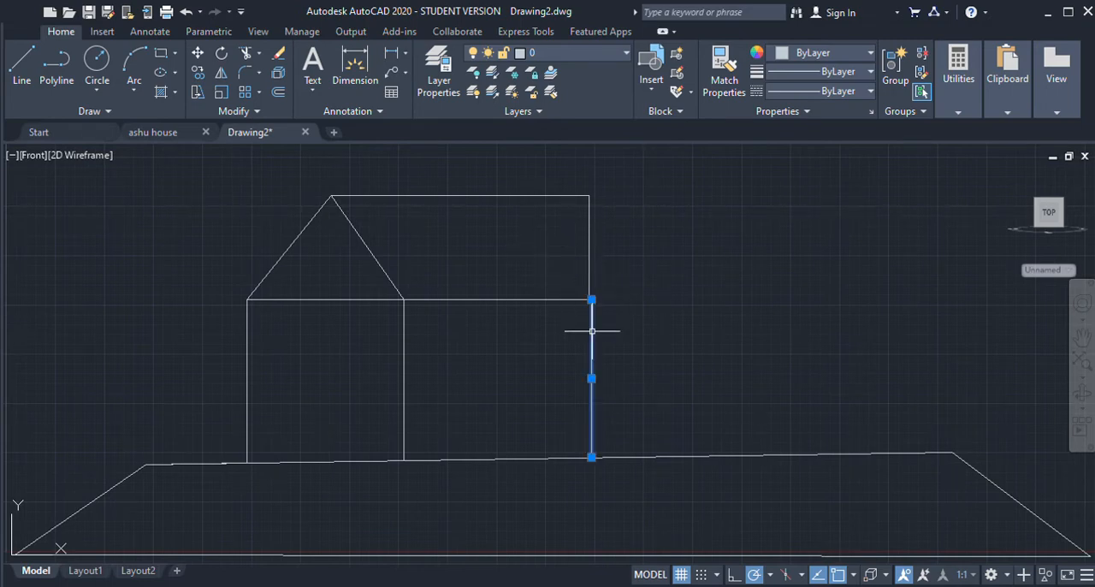
left_click(591, 299)
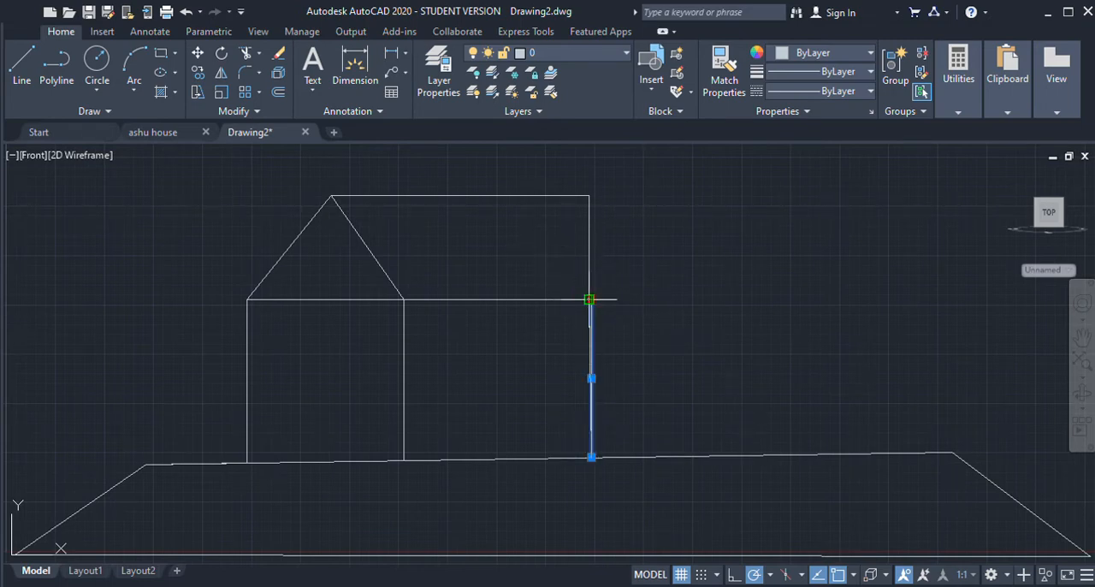
left_click(589, 299)
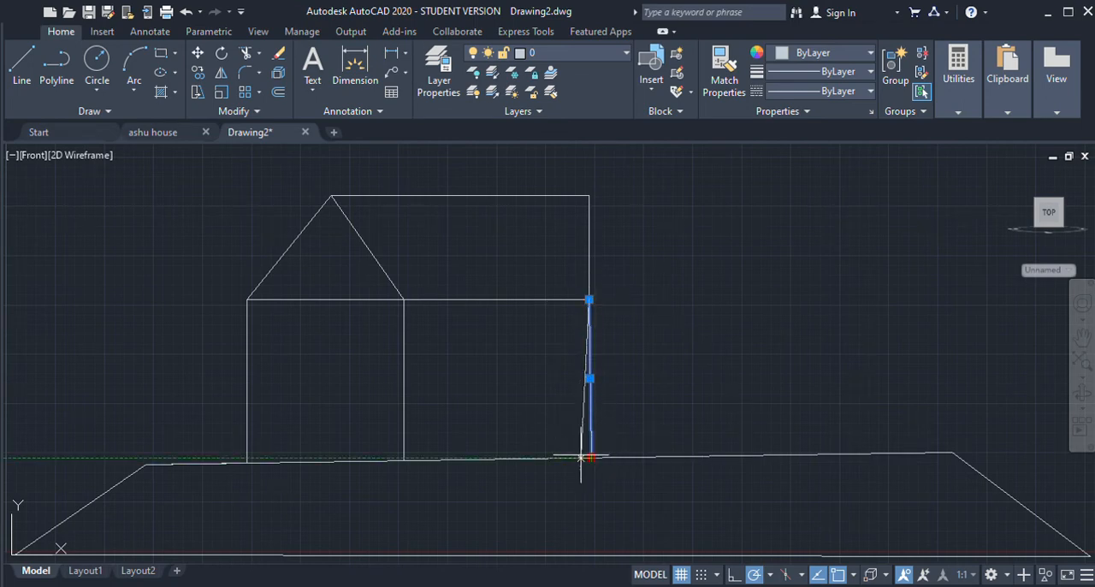
left_click(591, 457)
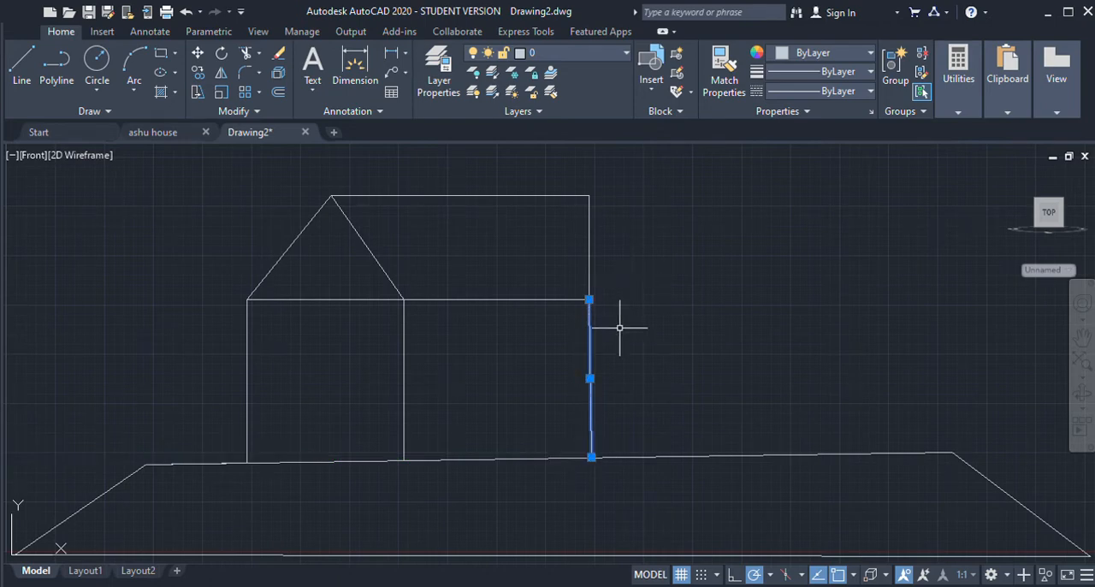
left_click(591, 457)
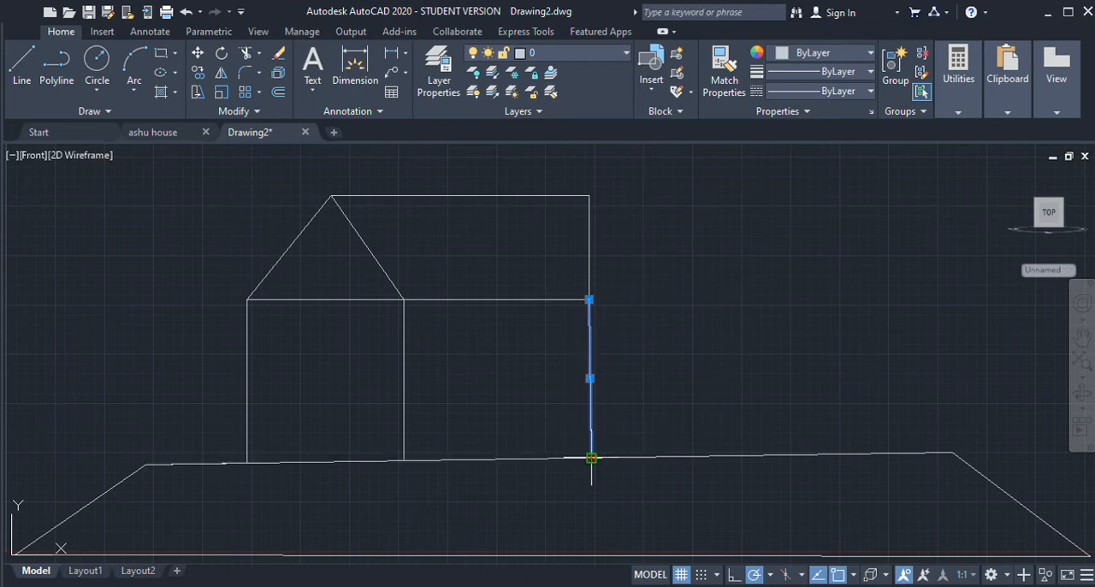
left_click(590, 457)
key("Escape")
Step: Replace the side wall's outer line with a vertical line from the roof edge's lower end down to the base
left_click(590, 396)
key("Delete")
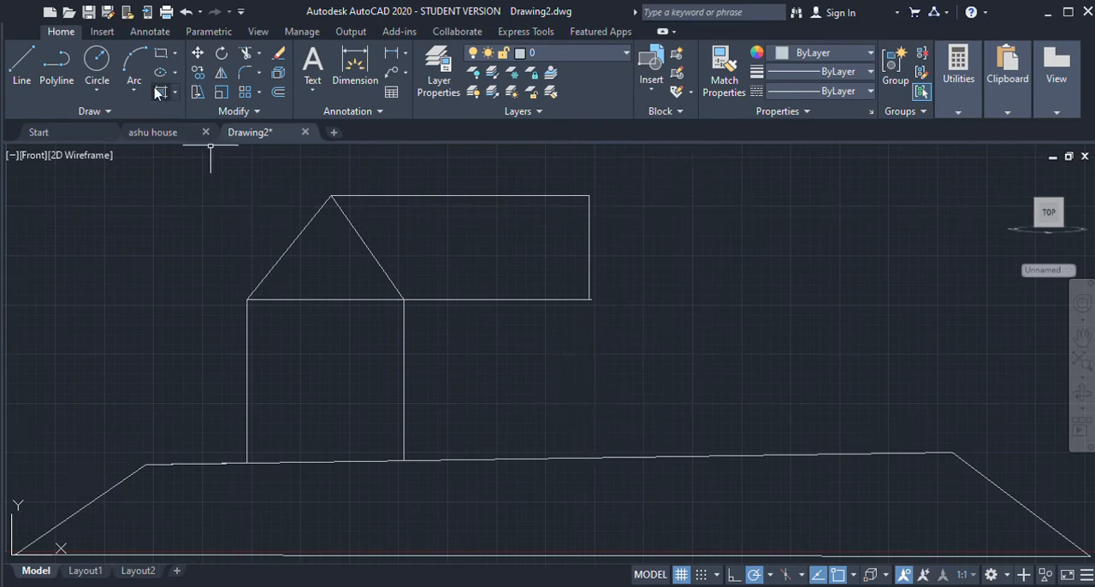
left_click(588, 301)
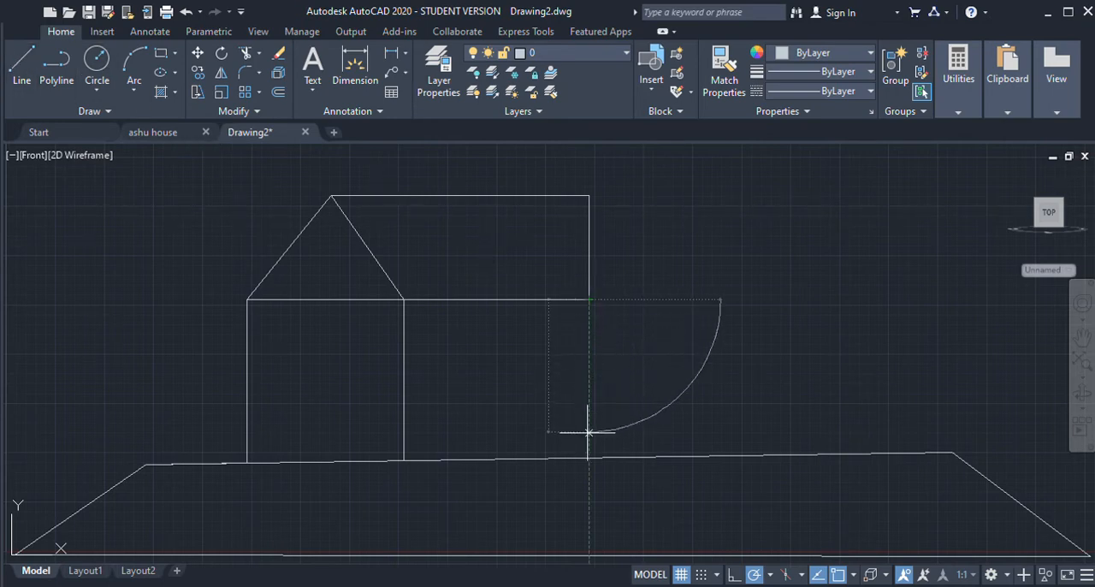
key("Escape")
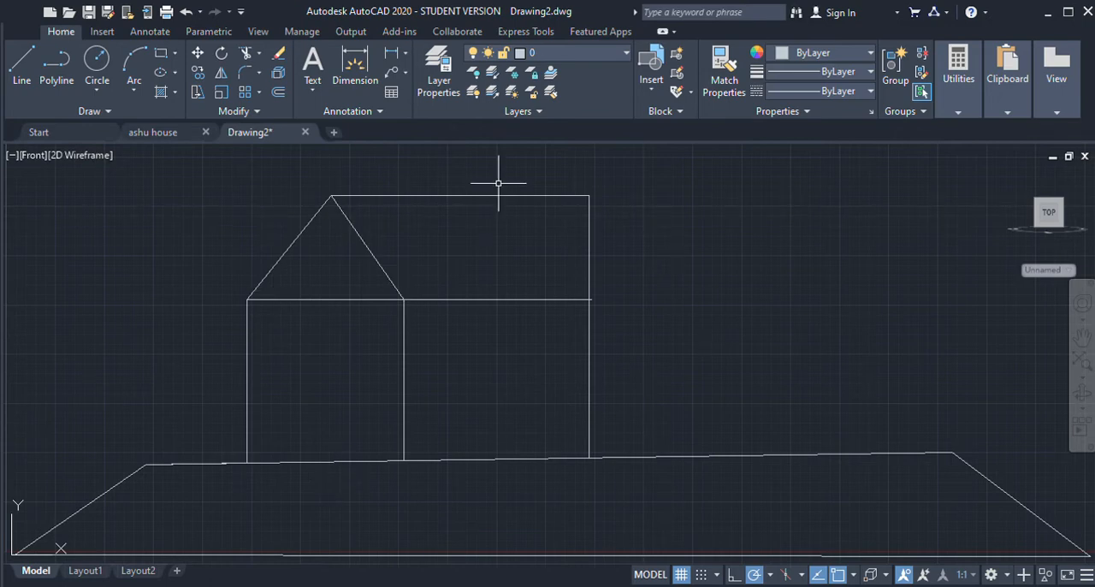
Step: Draw a rectangular door with lines in the middle of the front wall, standing on the base
left_click(20, 68)
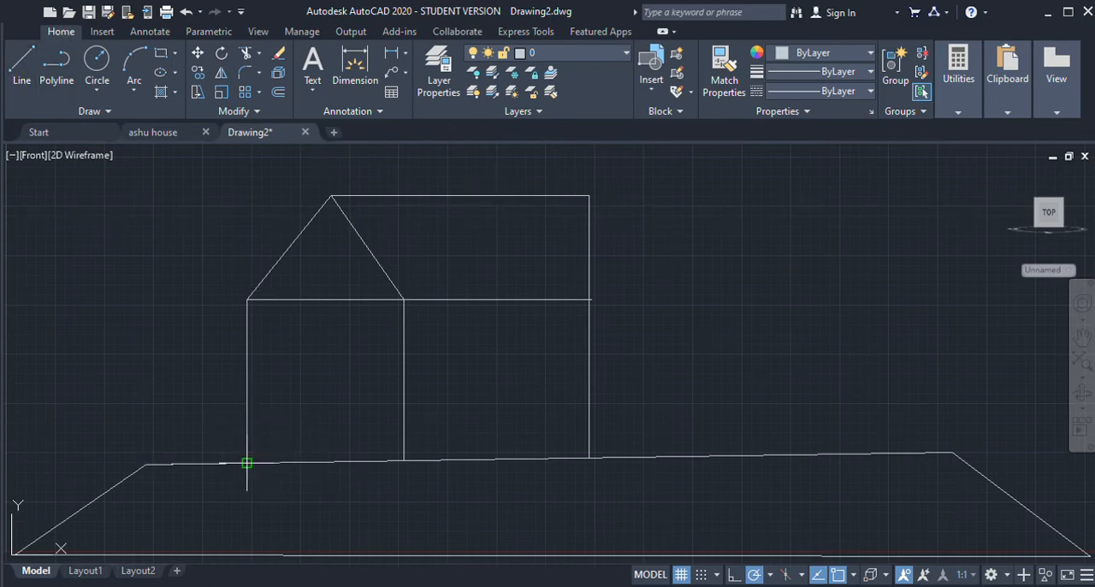
left_click(247, 463)
left_click(309, 461)
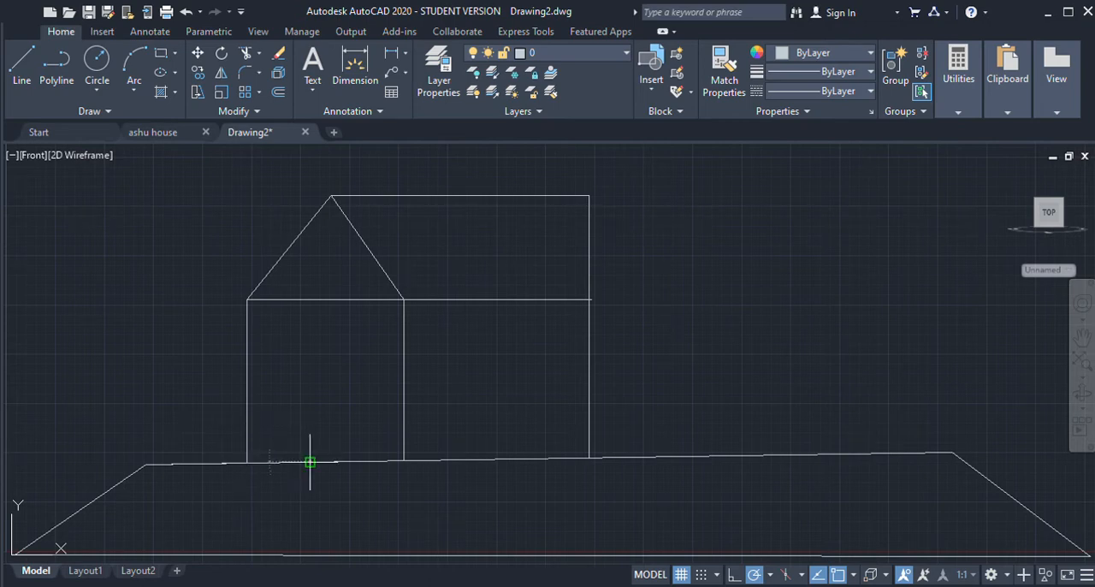
left_click(310, 387)
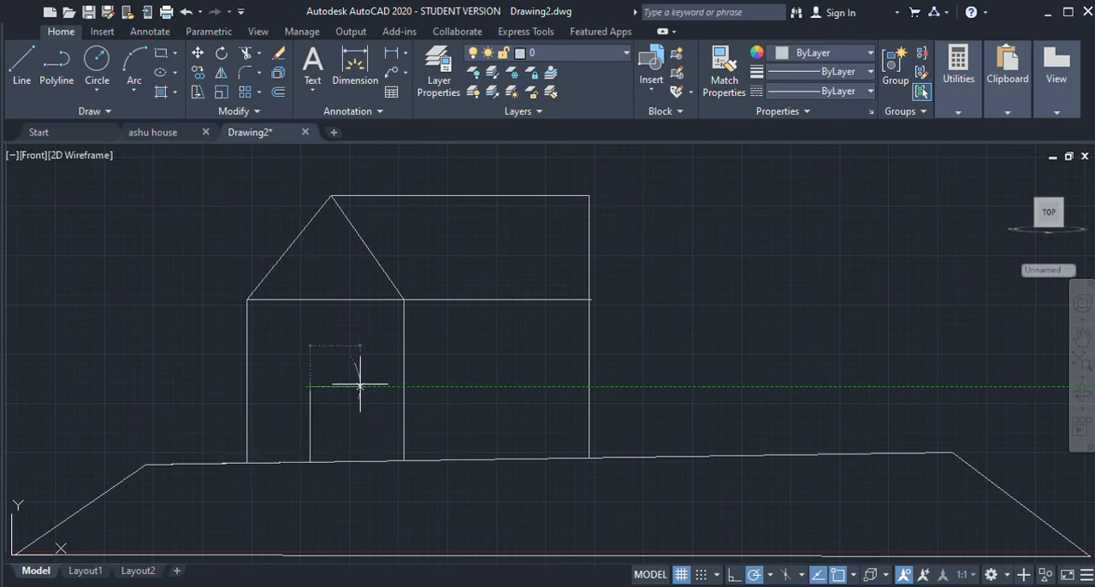
left_click(353, 387)
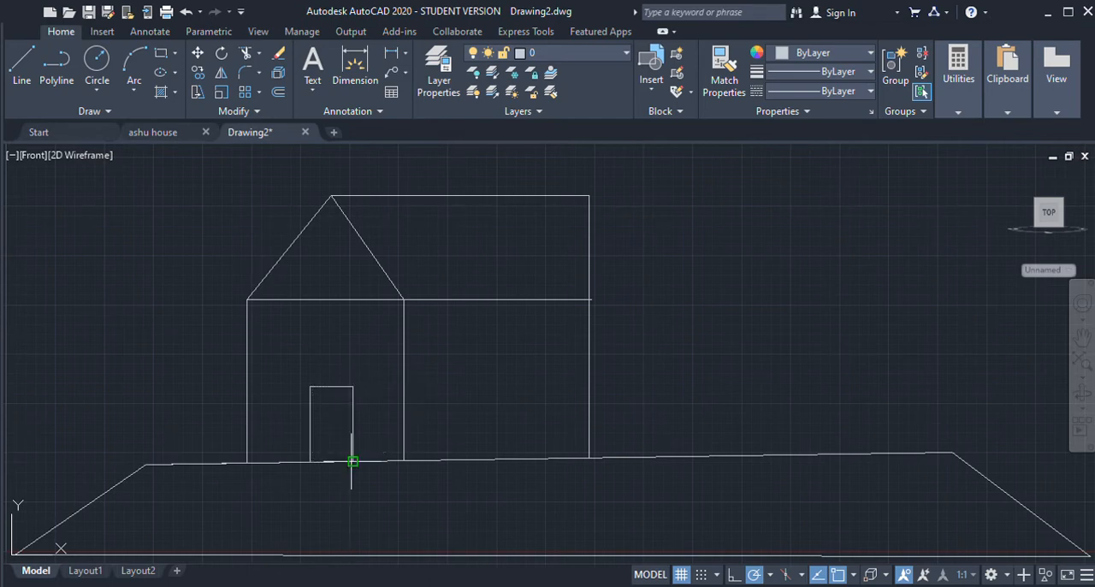
left_click(352, 441)
key("Escape")
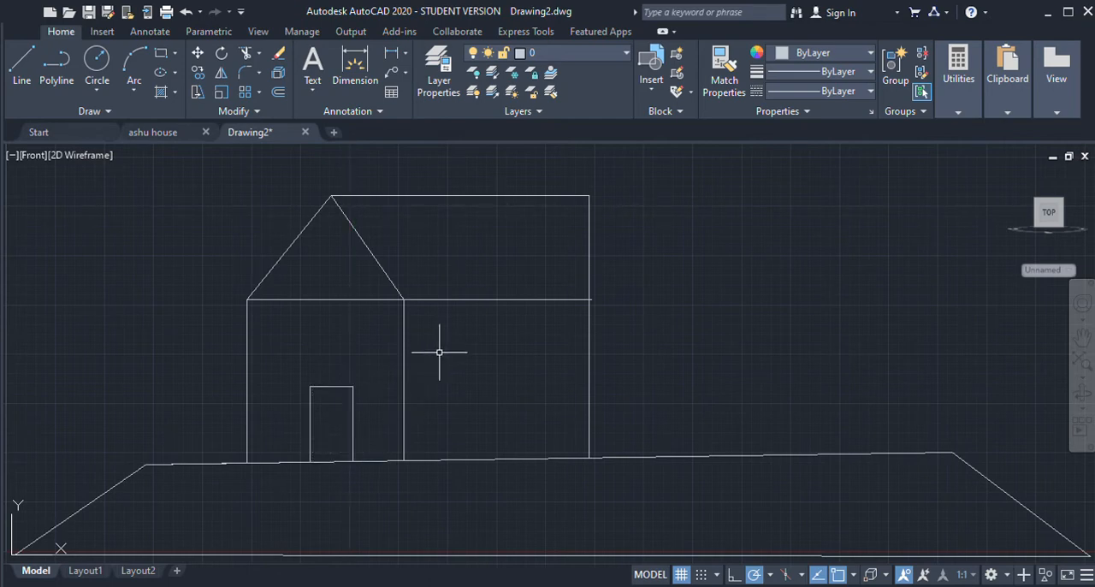
Step: Draw a small four-sided window outline with lines on the side wall, nearer the front wall
left_click(12, 64)
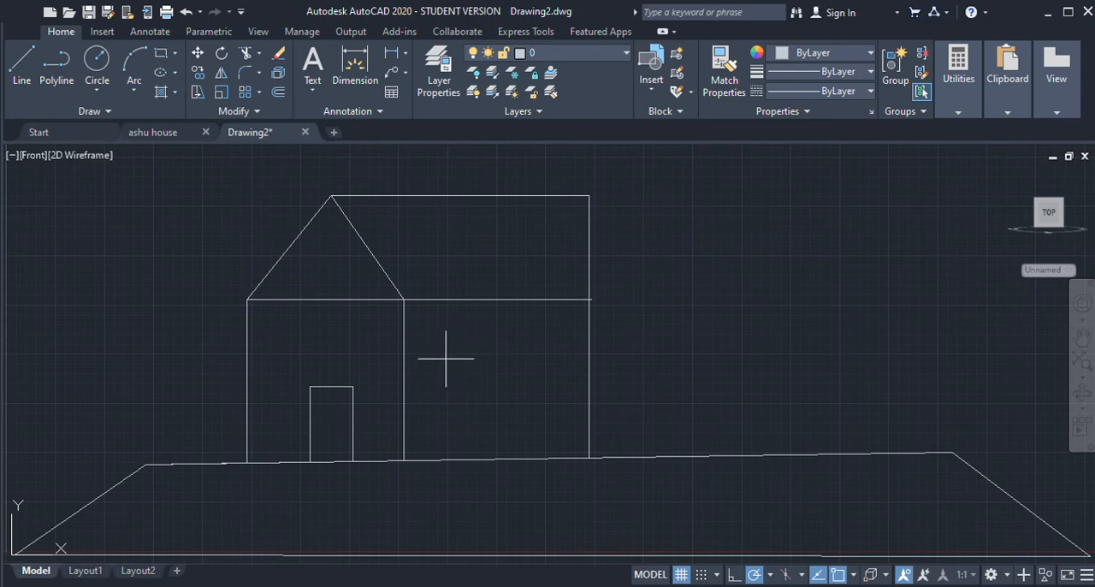
left_click(450, 399)
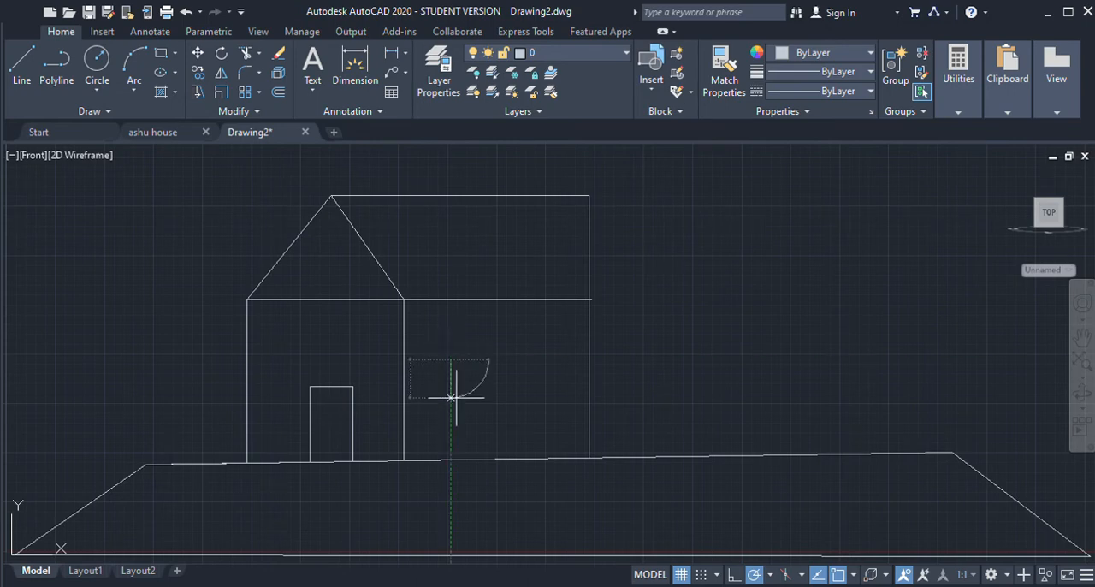
left_click(495, 399)
left_click(495, 354)
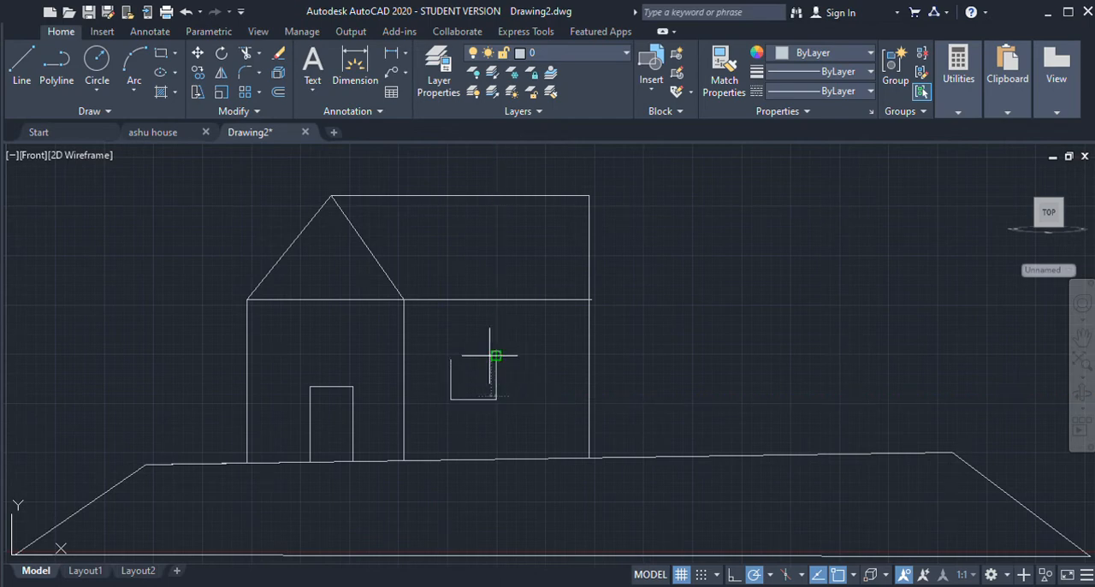
left_click(451, 359)
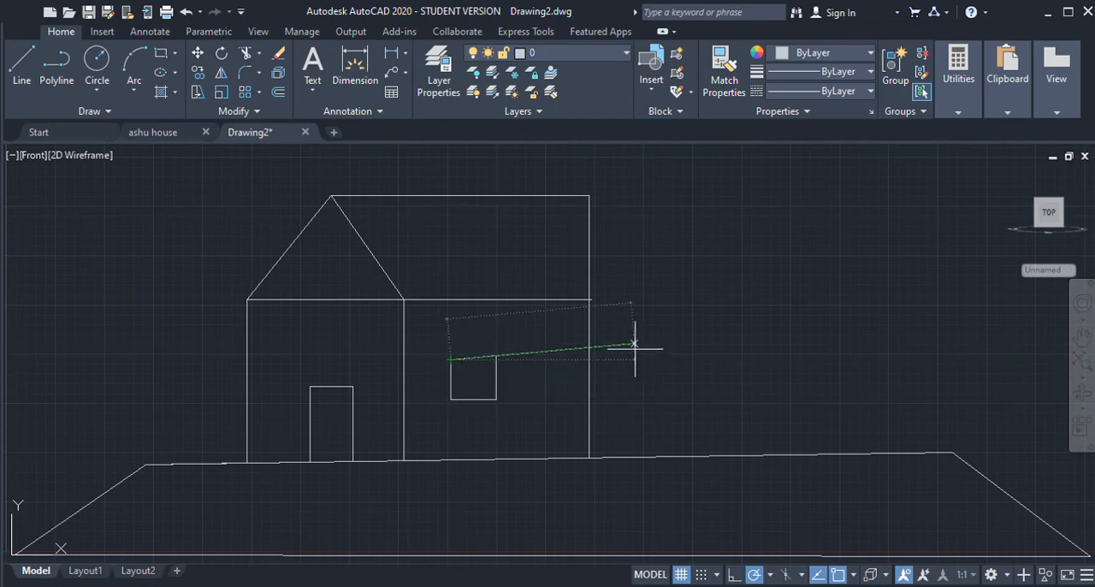
key("Escape")
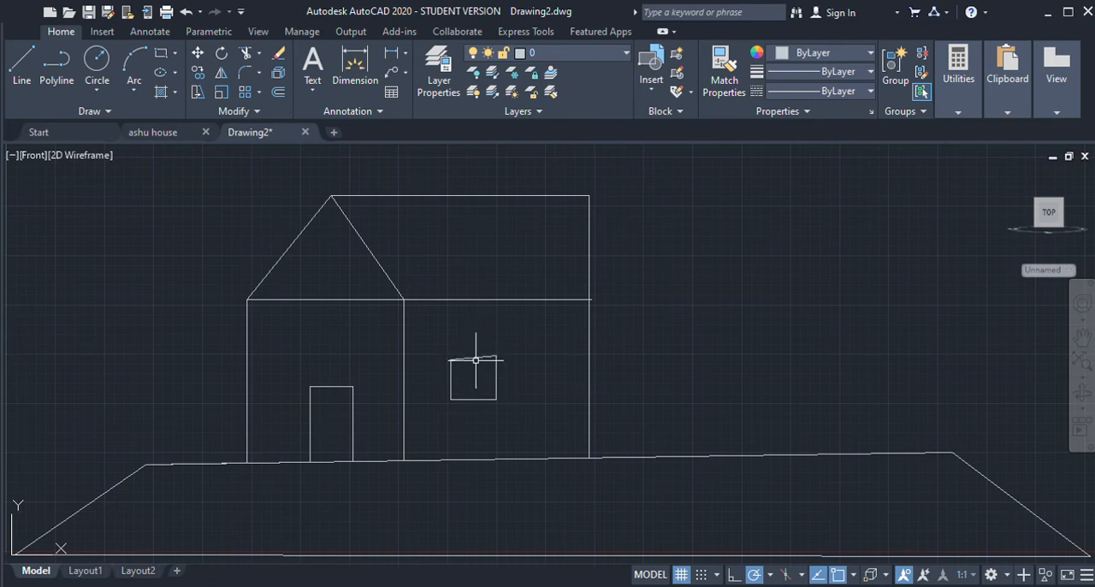
Step: Replace the window's right and upper edges with a vertical and a horizontal line that close the rectangle
key("Delete")
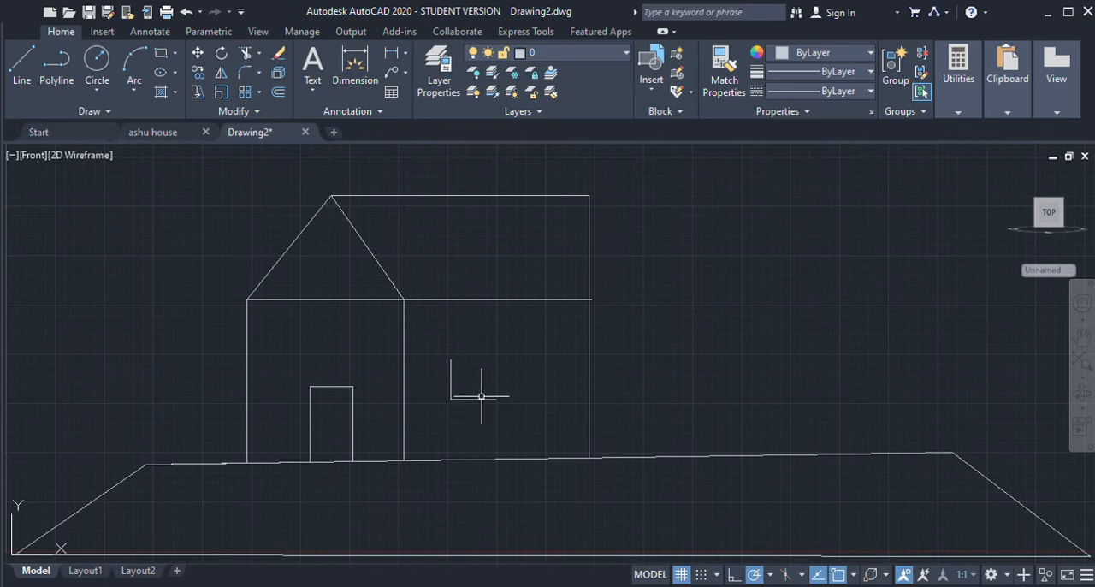
left_click(22, 64)
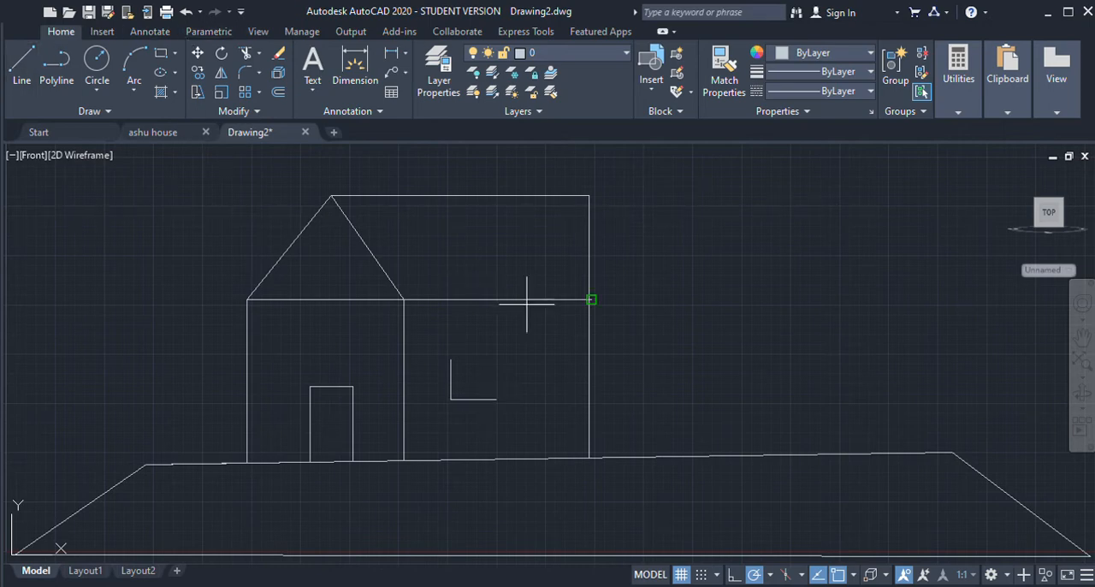
left_click(497, 398)
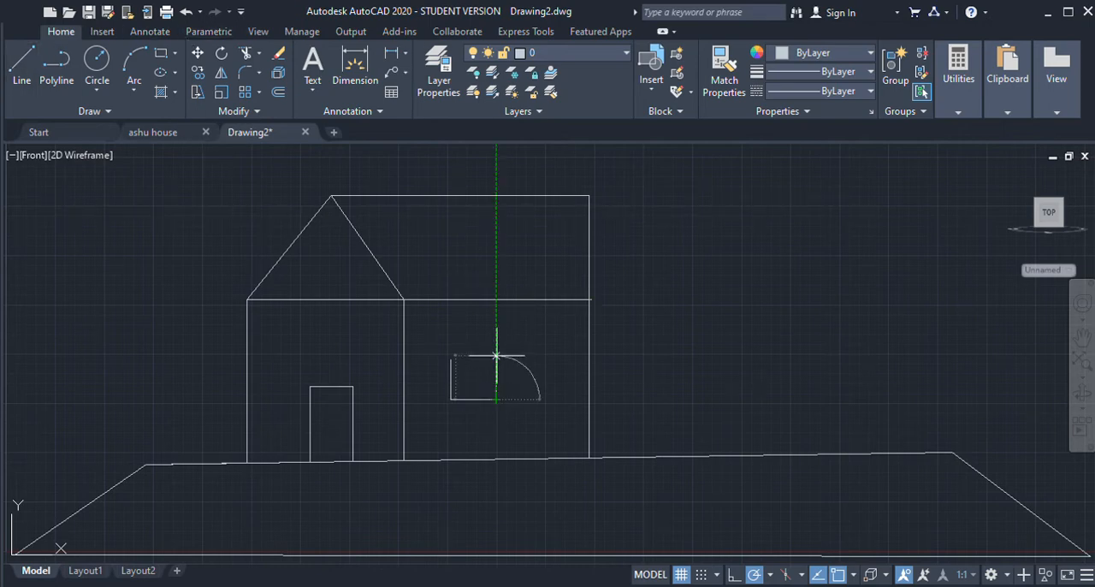
left_click(496, 359)
left_click(451, 359)
key("Escape")
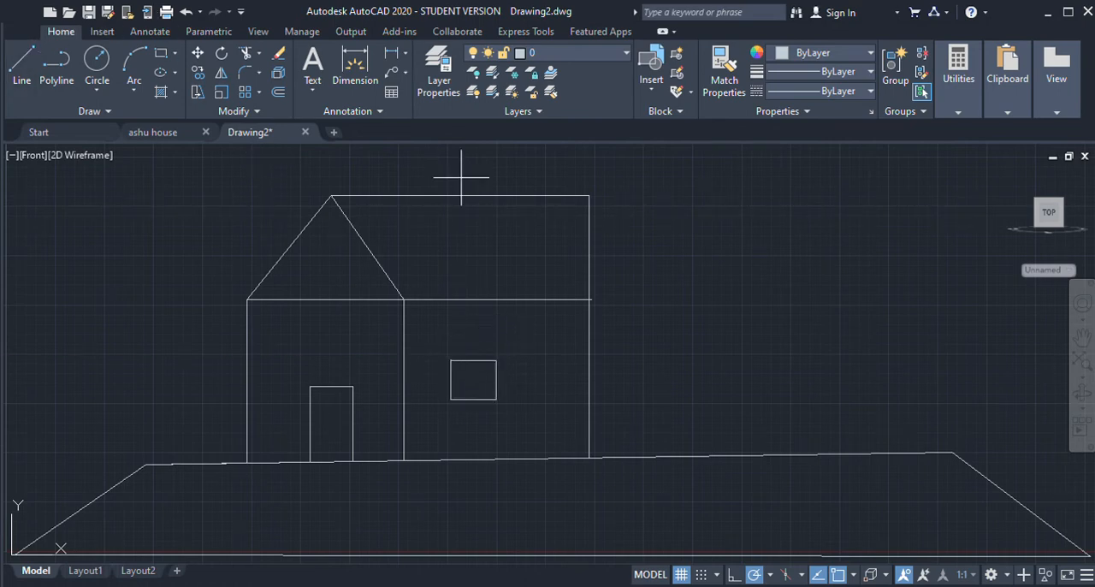
Step: Draw a small circle as the doorknob near the door's right edge and a larger circular window in the gable
left_click(89, 72)
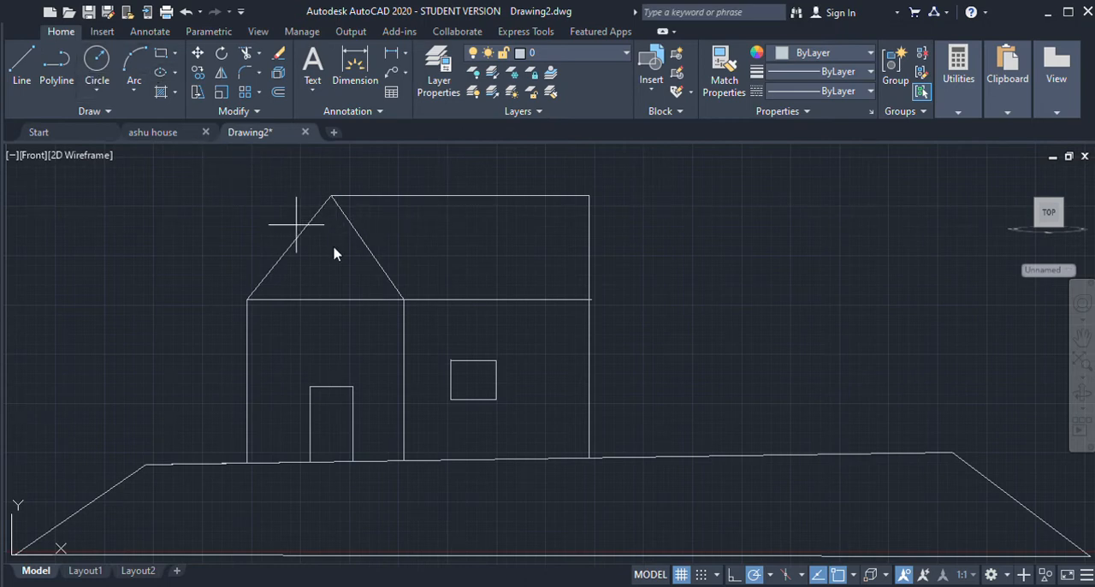
left_click(340, 422)
left_click(97, 58)
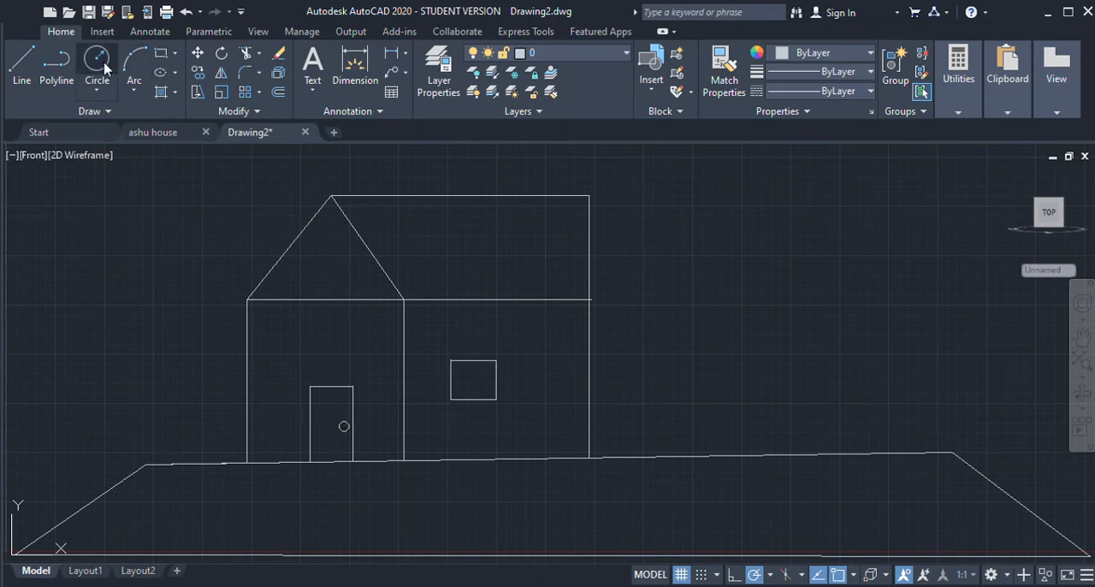
left_click(330, 244)
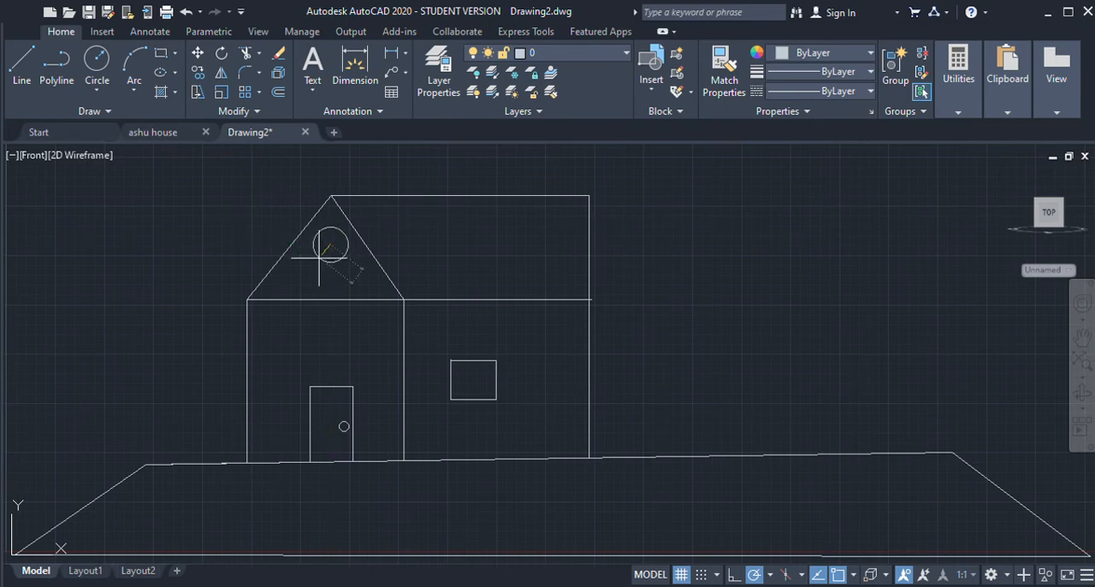
left_click(313, 253)
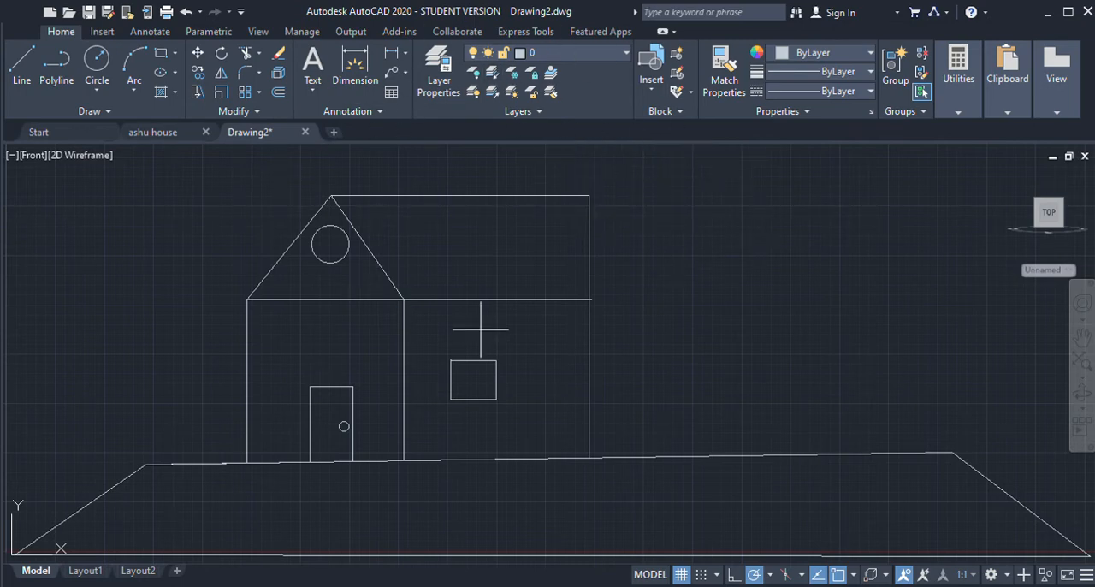
Step: Draw a vertical and a horizontal line through the midpoints of the side wall's window to divide it into four panes
left_click(450, 361)
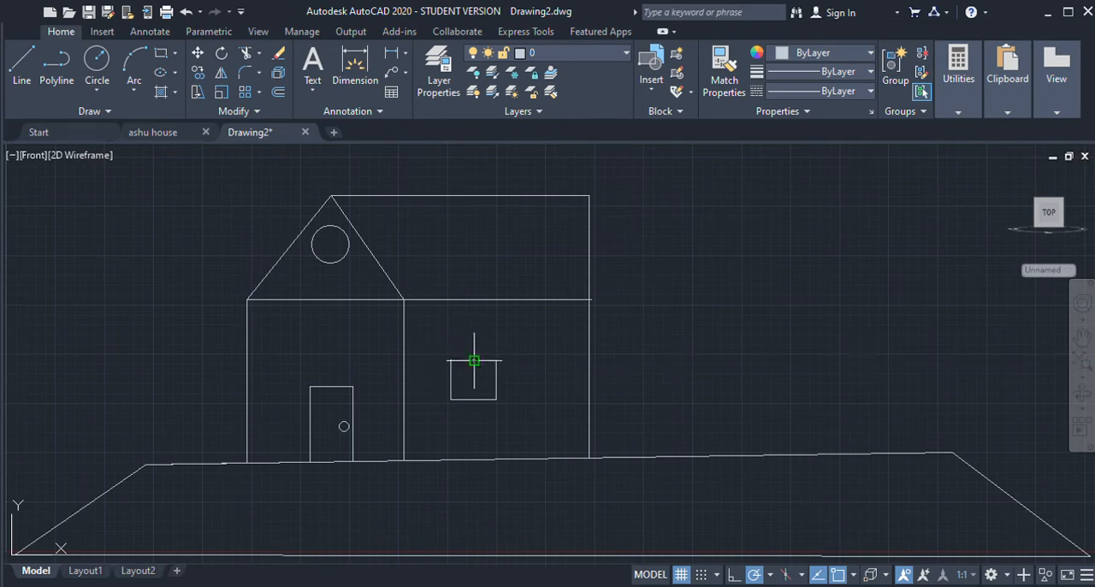
left_click(474, 399)
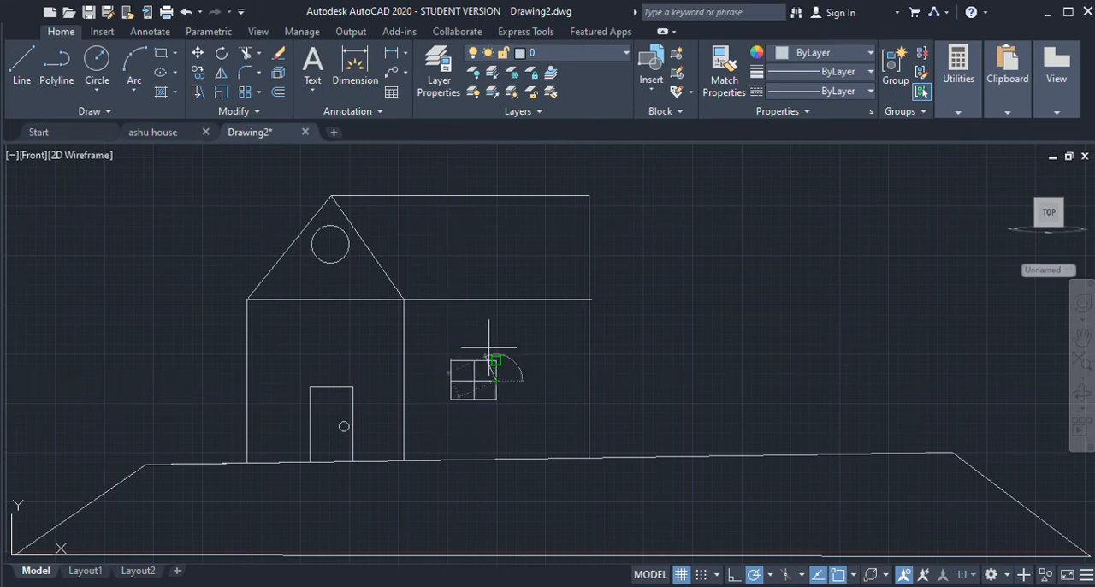
key("Escape")
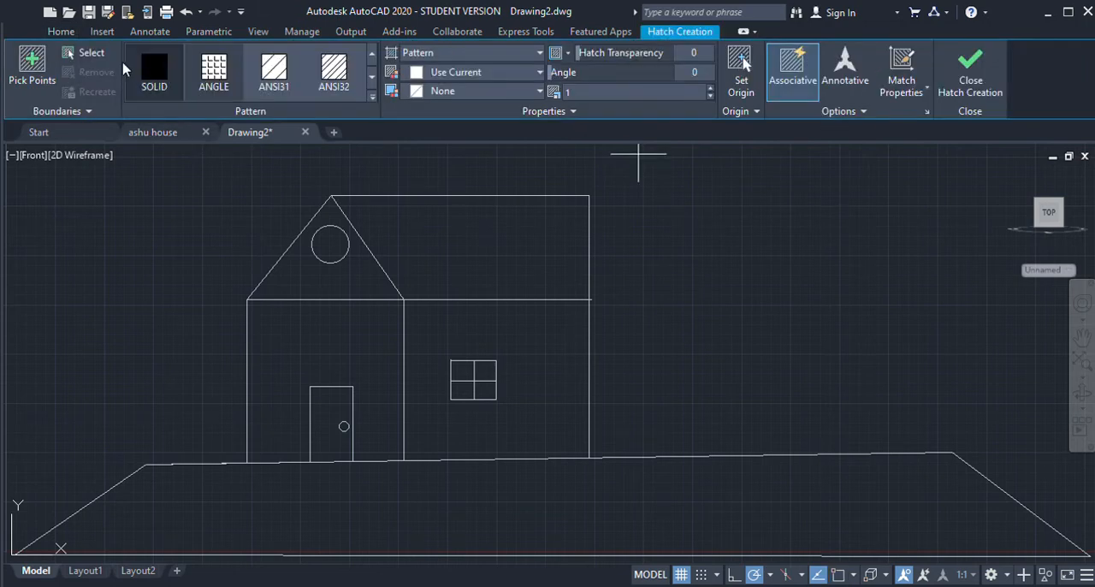
Step: Fill the front wall around the door with a solid hatch in yellow 248,215,49
left_click(145, 68)
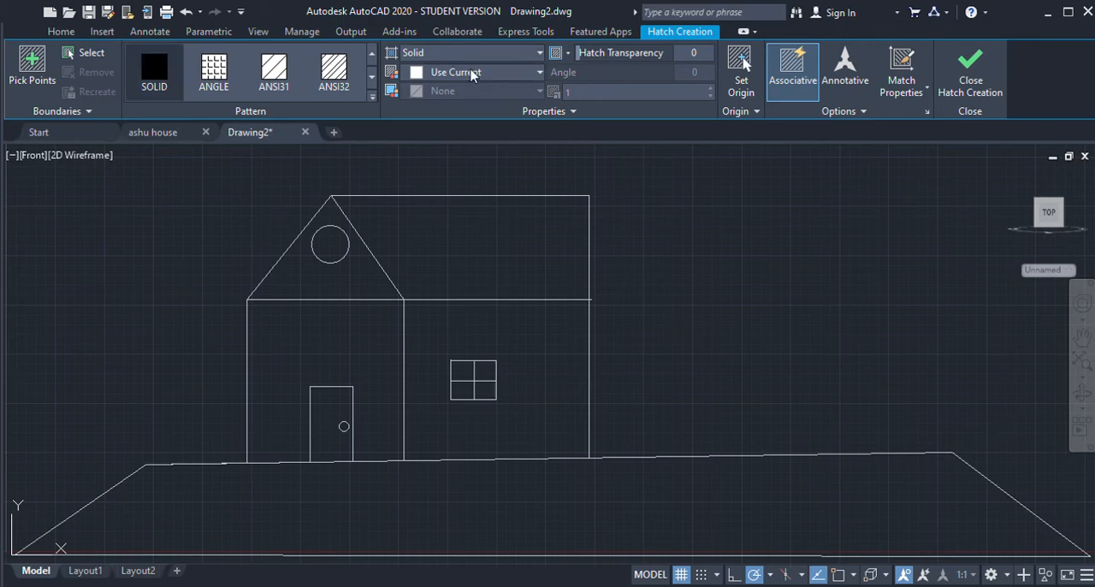
left_click(461, 91)
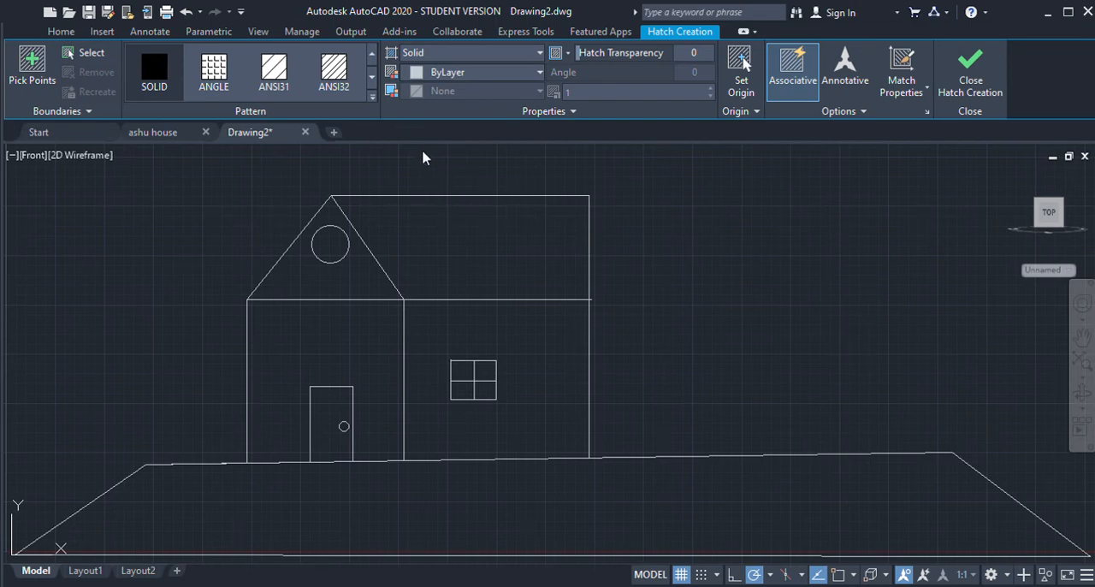
left_click(359, 358)
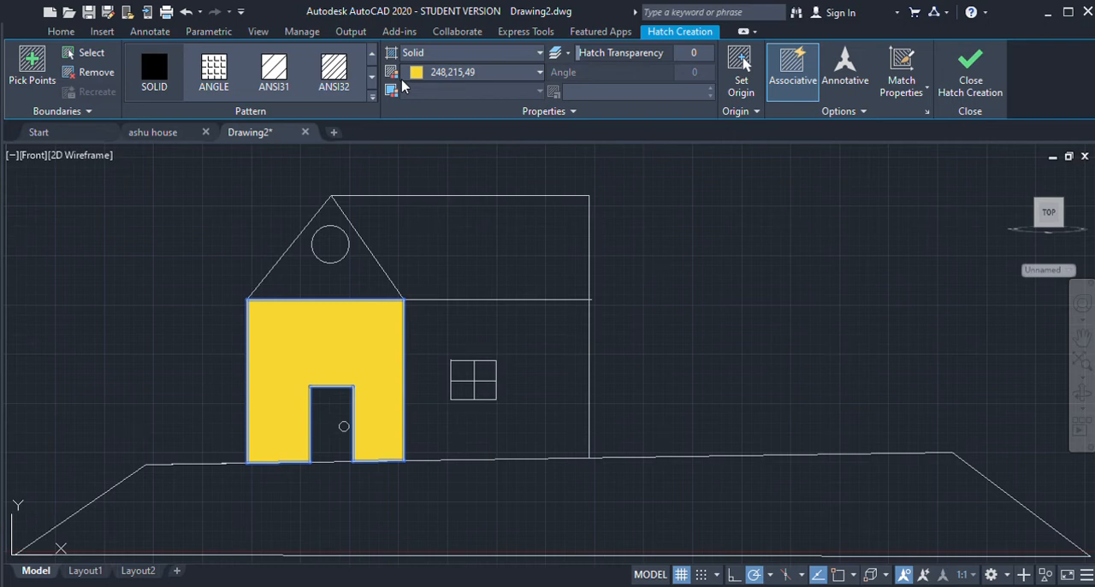
Step: Consult the ashu house drawing, return to Drawing2 and fill the roof with a solid hatch in dark red 153,27,30
left_click(149, 131)
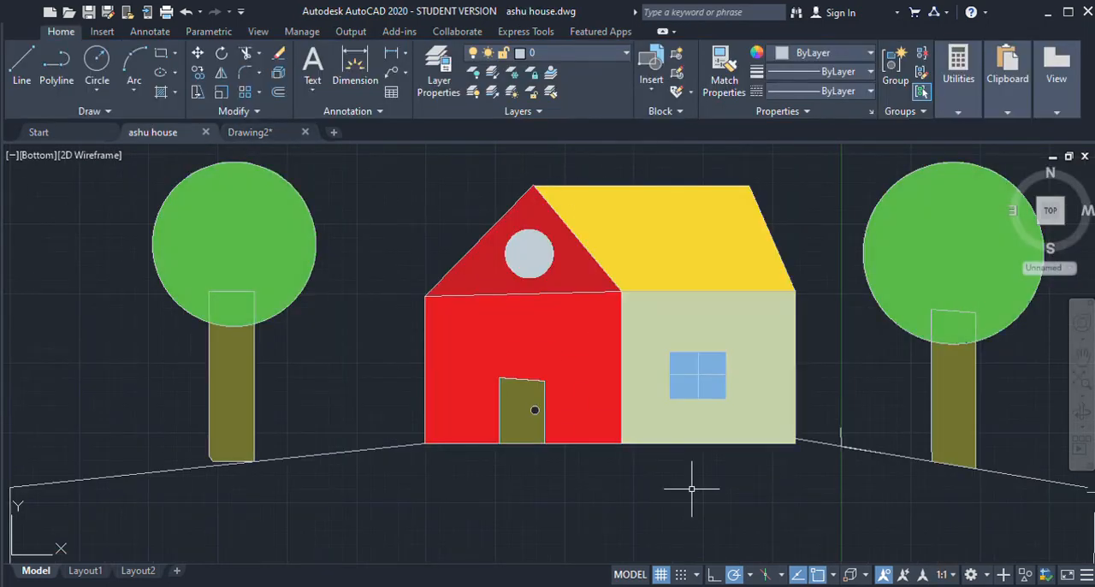
left_click(291, 137)
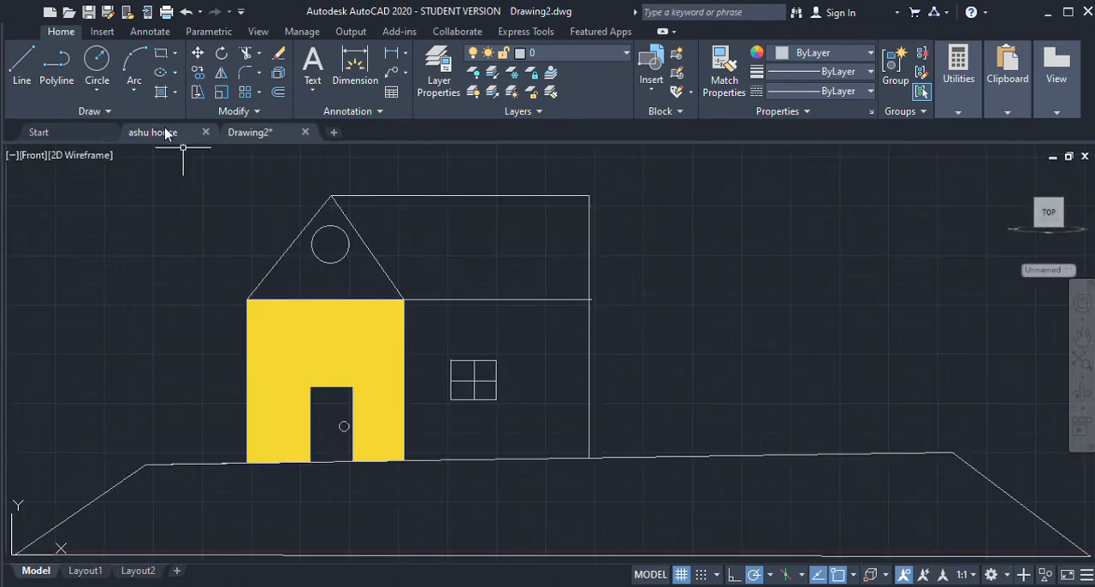
left_click(160, 91)
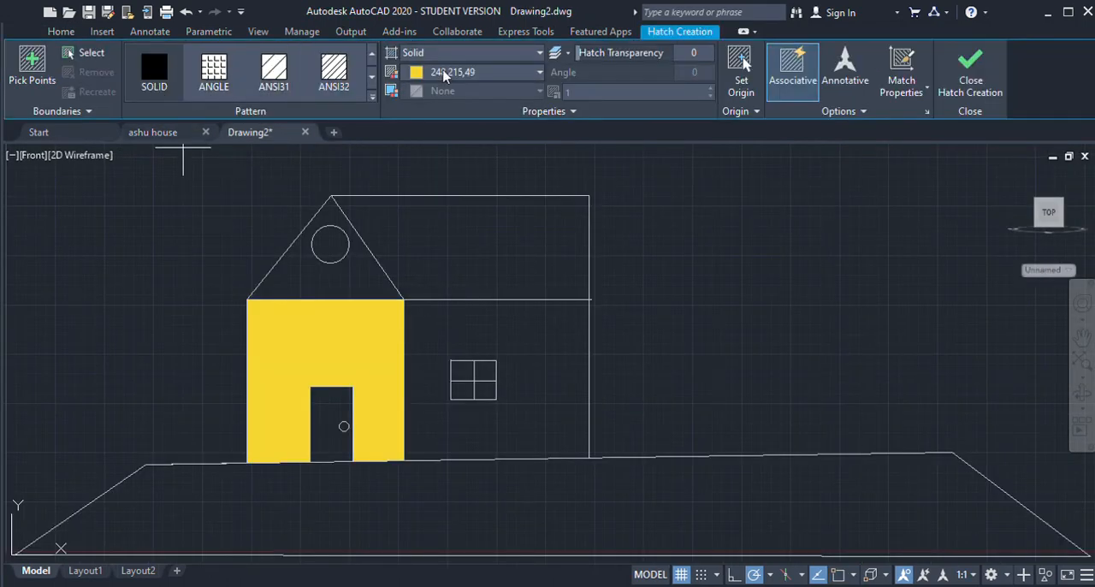
left_click(488, 231)
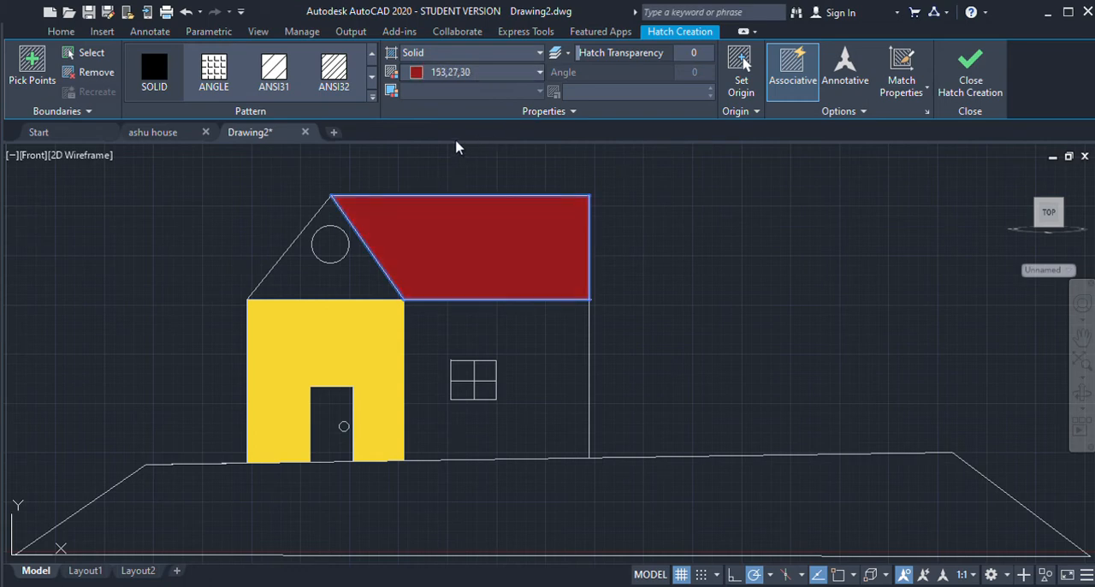
key("Return")
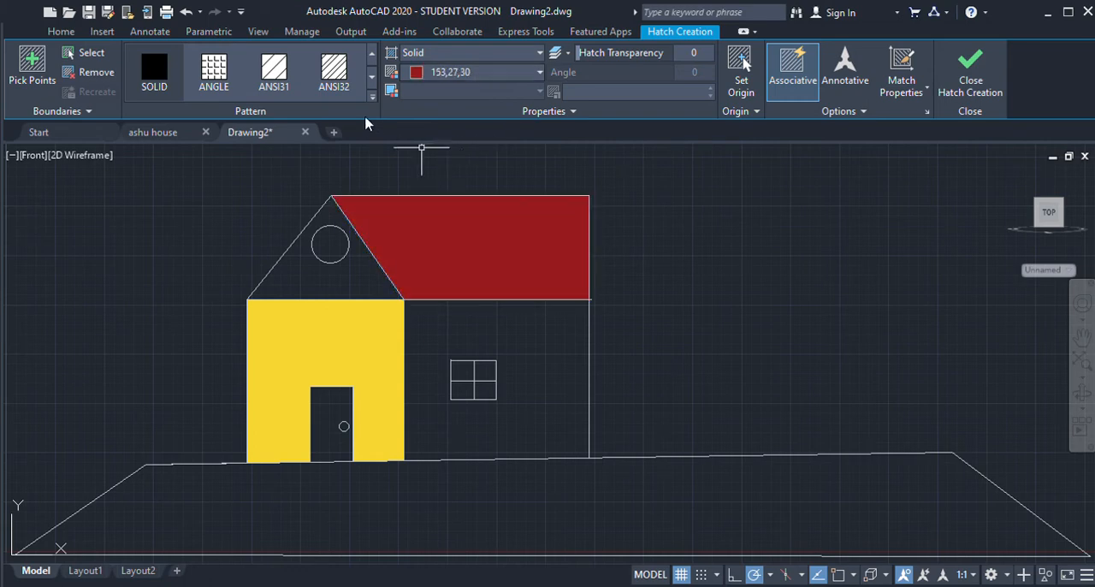
left_click(160, 92)
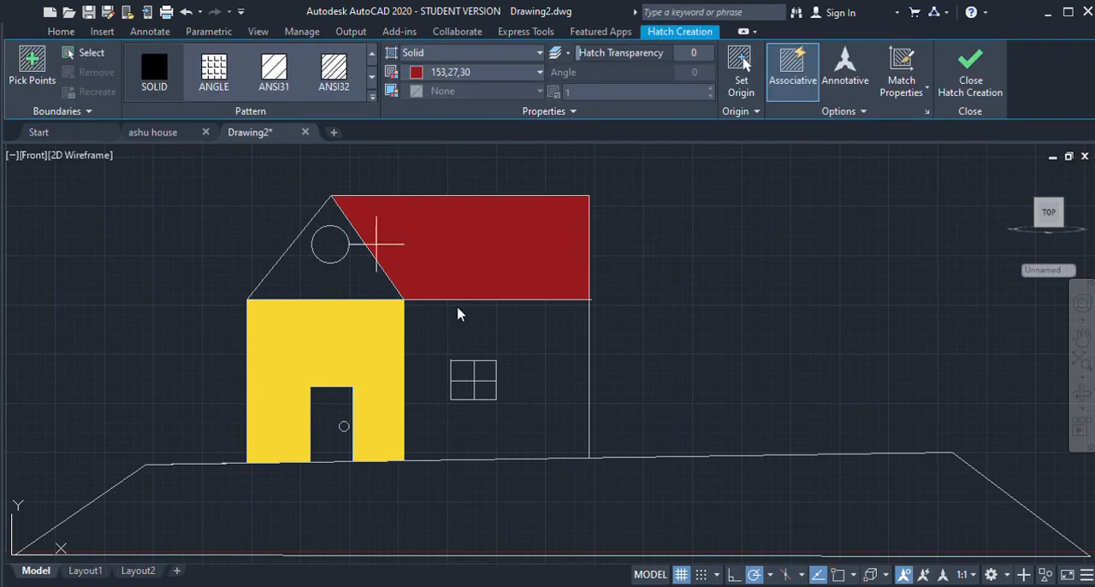
left_click(154, 133)
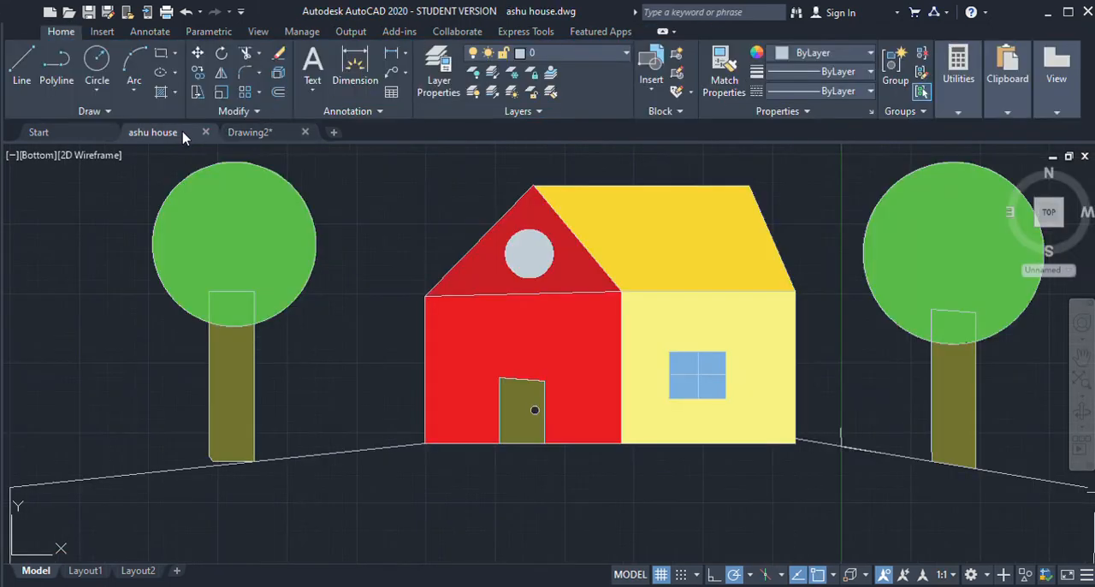
left_click(254, 133)
left_click(361, 272)
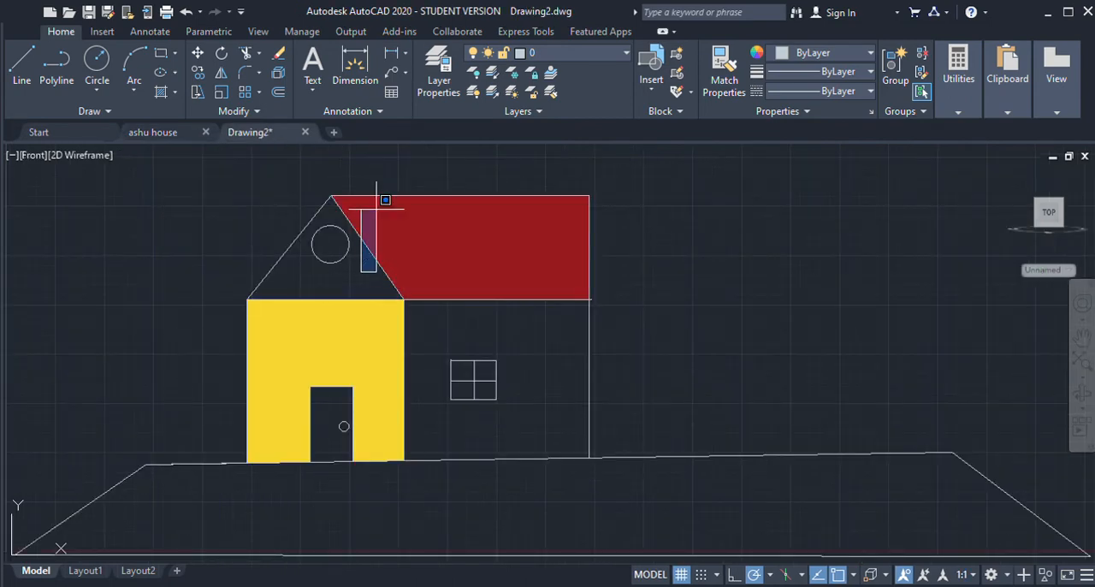
key("Escape")
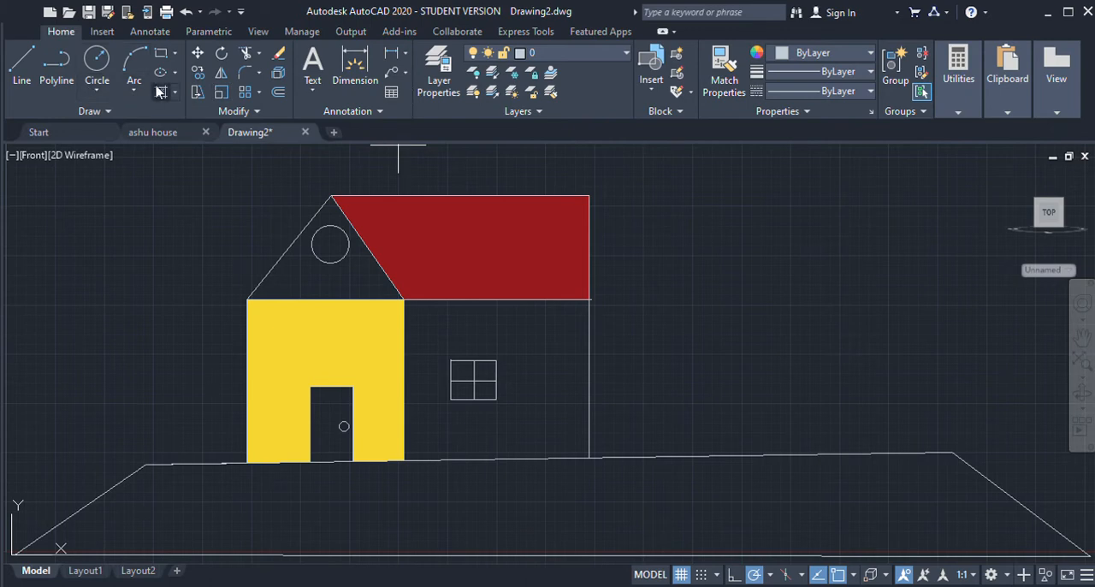
Step: Fill the gable around the circular window with a solid hatch in dark red 153,27,30
left_click(160, 92)
left_click(342, 272)
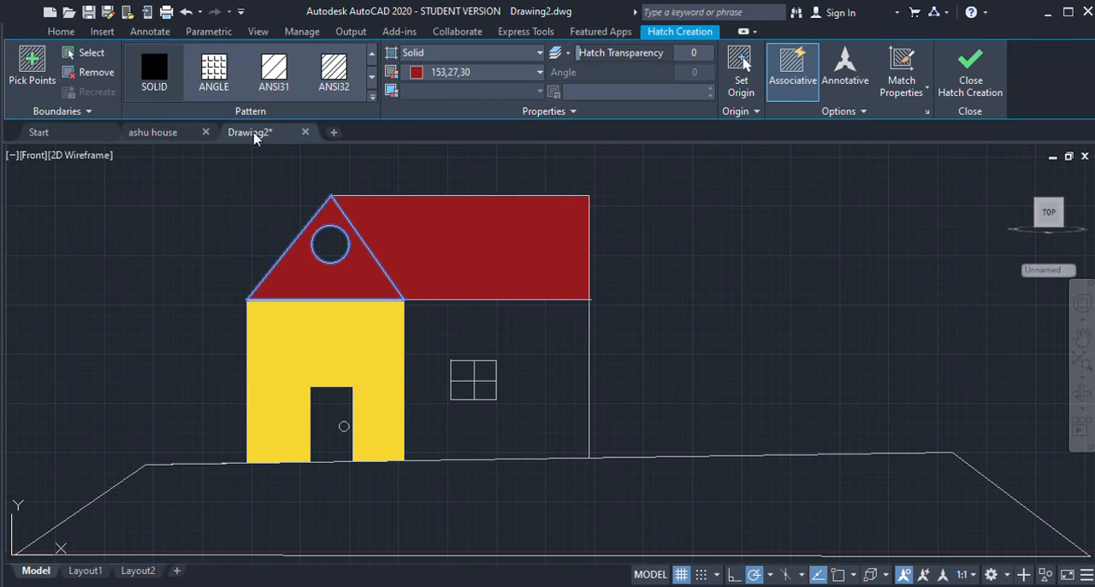
key("Return")
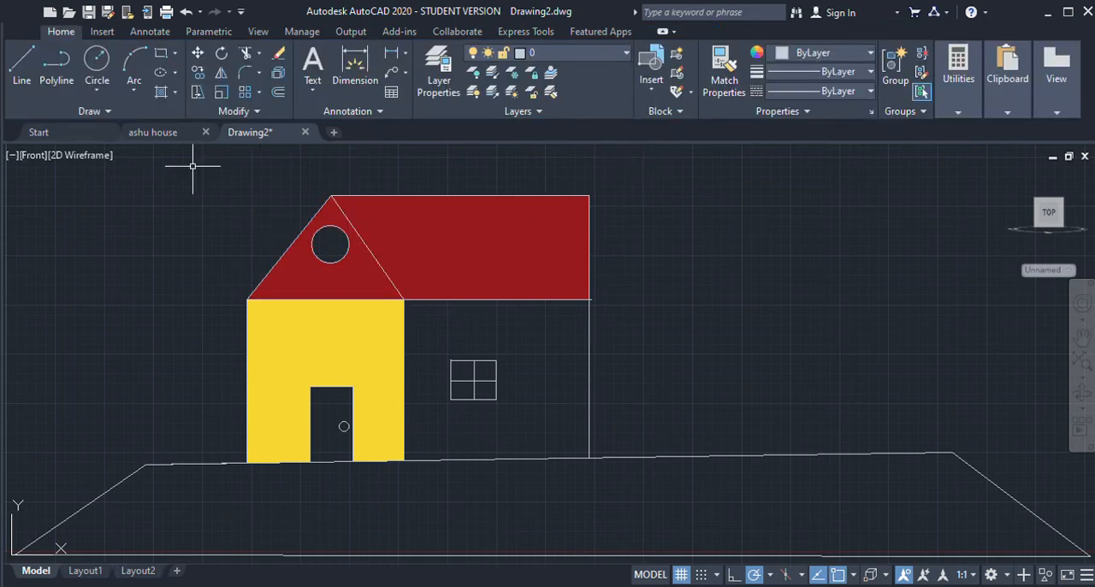
Step: Fill the roof with a solid hatch in yellow 248,215,49
left_click(160, 91)
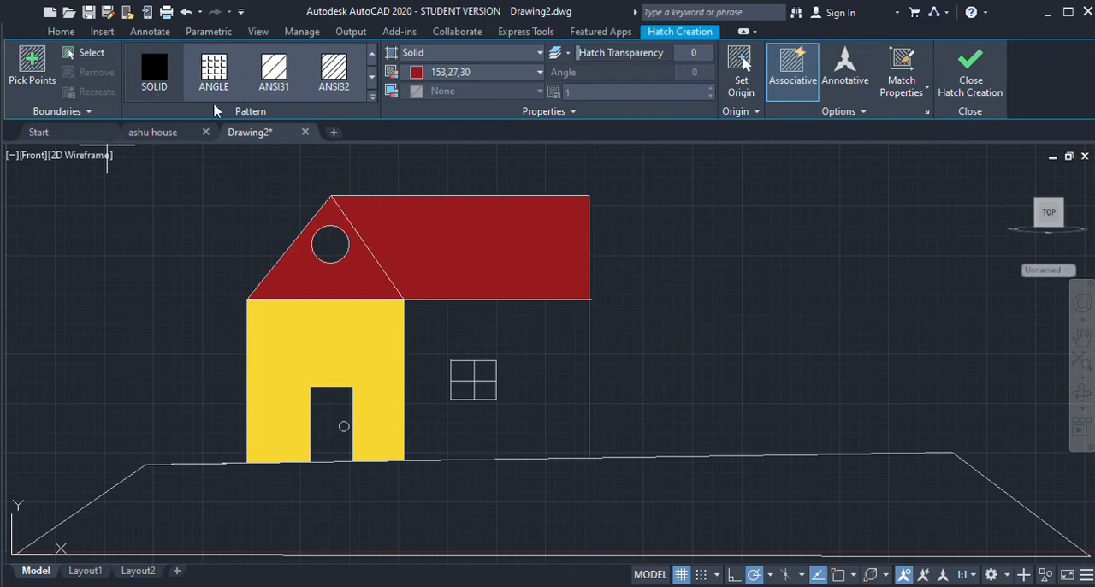
left_click(225, 80)
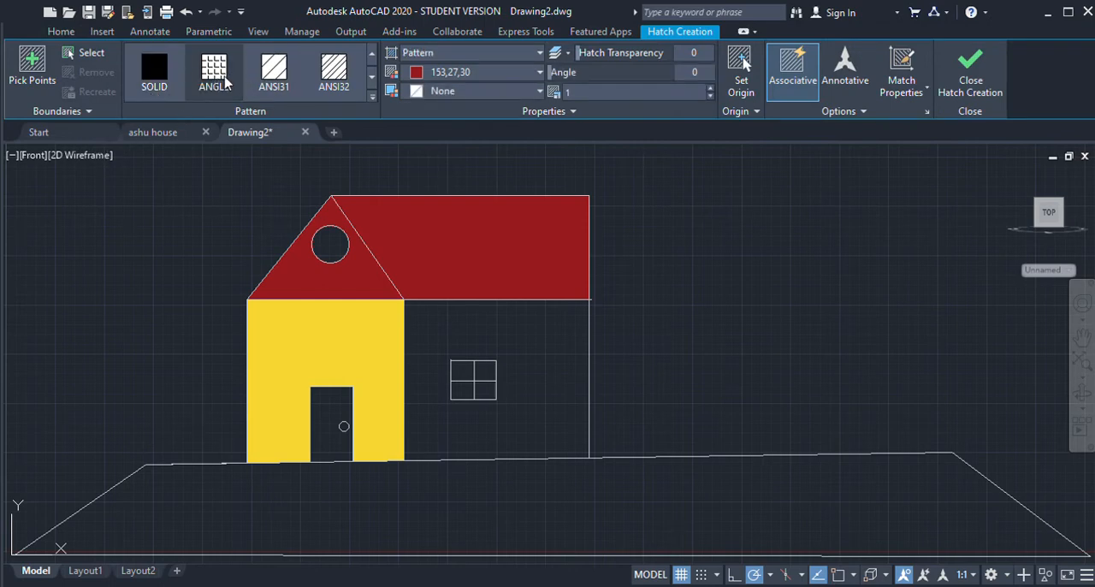
left_click(145, 73)
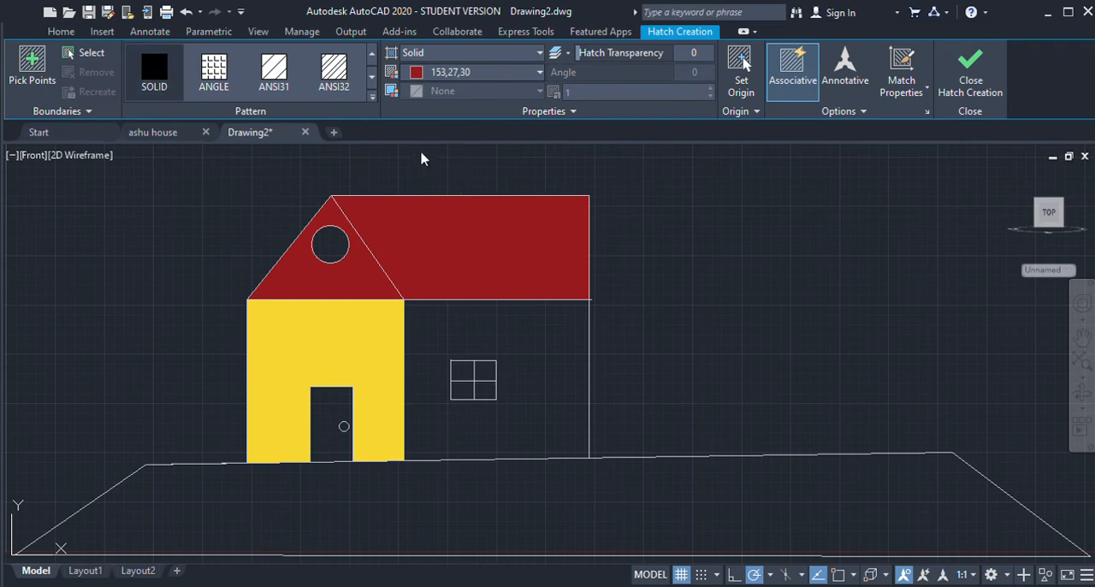
left_click(489, 213)
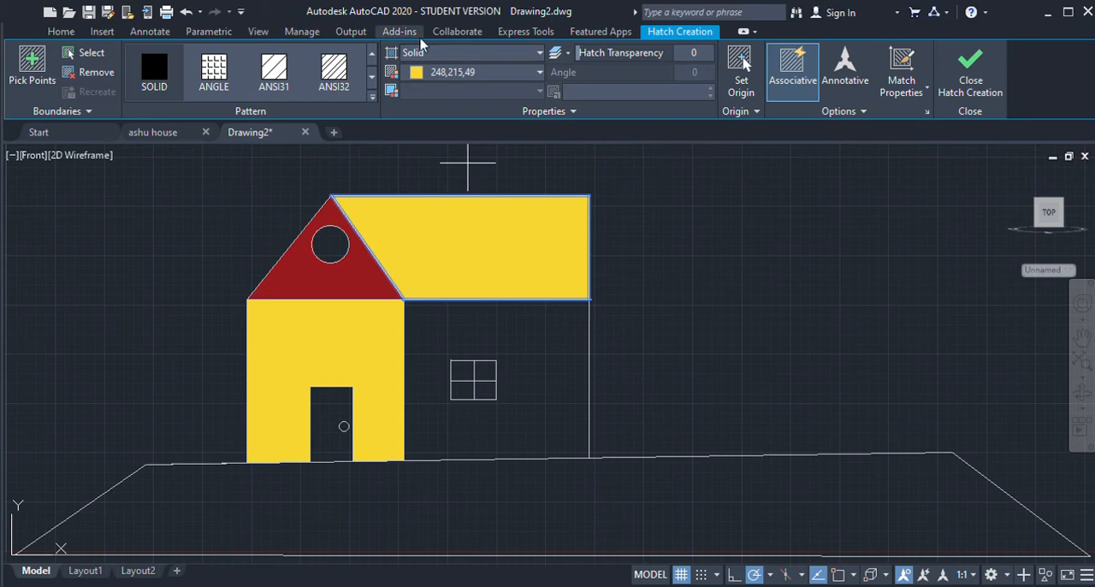
key("Return")
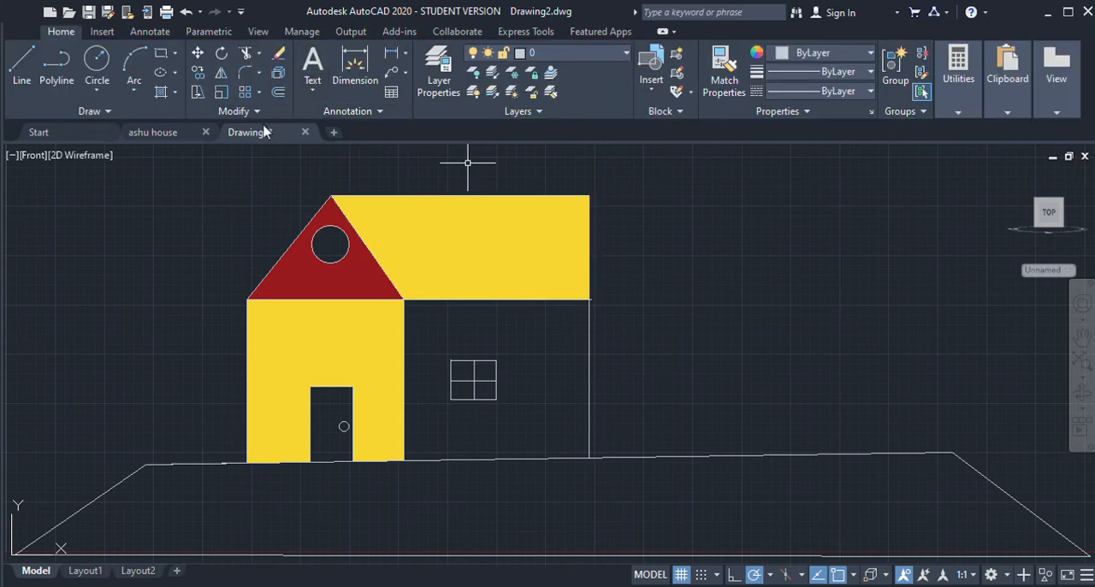
Step: Compare with the ashu house drawing and refill Drawing2's front wall with a solid hatch in red 237,31,36
left_click(162, 133)
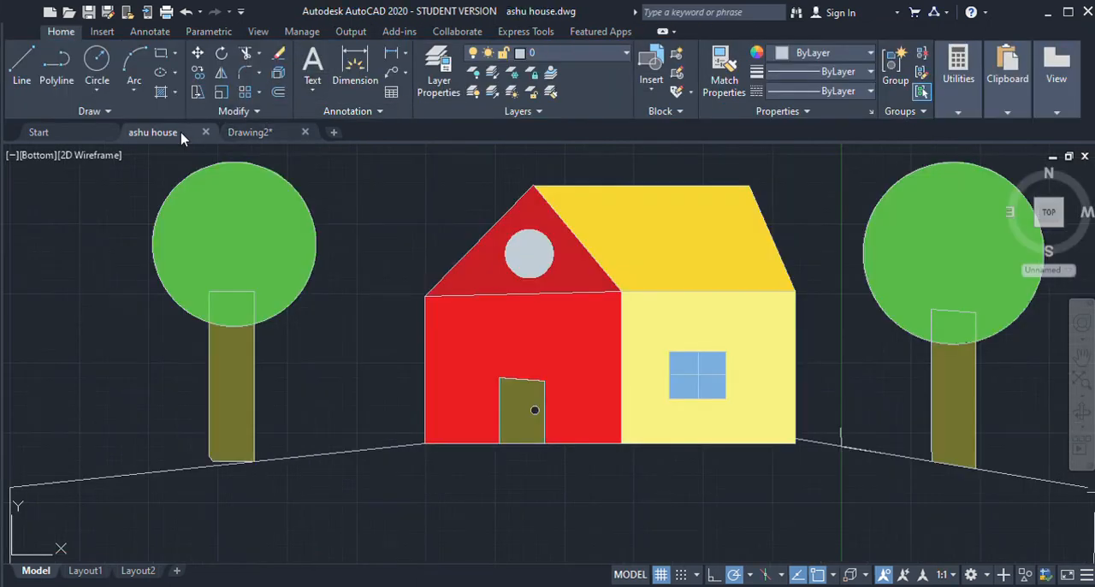
left_click(242, 133)
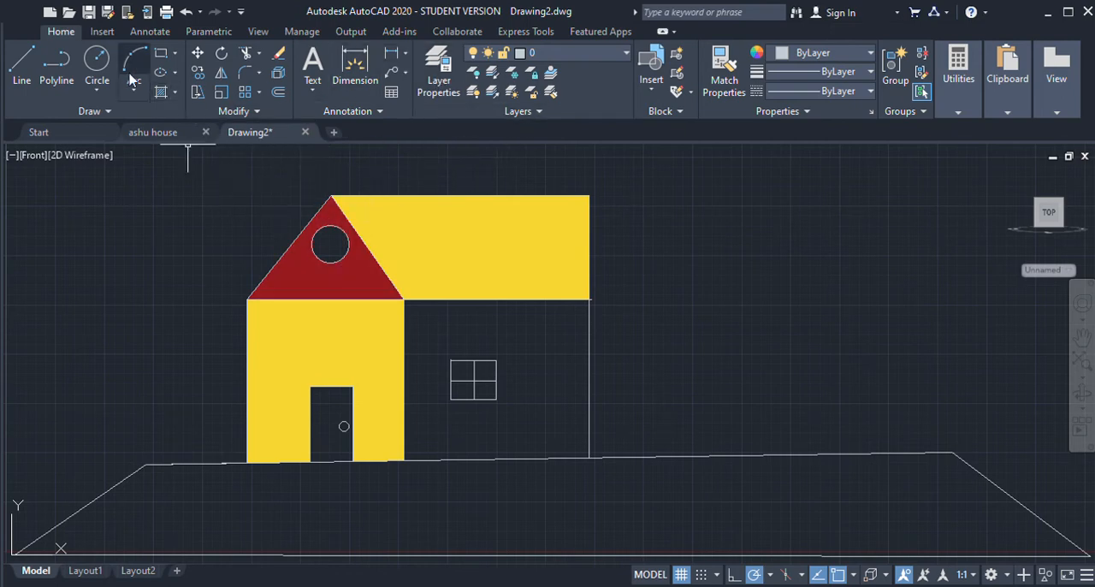
left_click(160, 91)
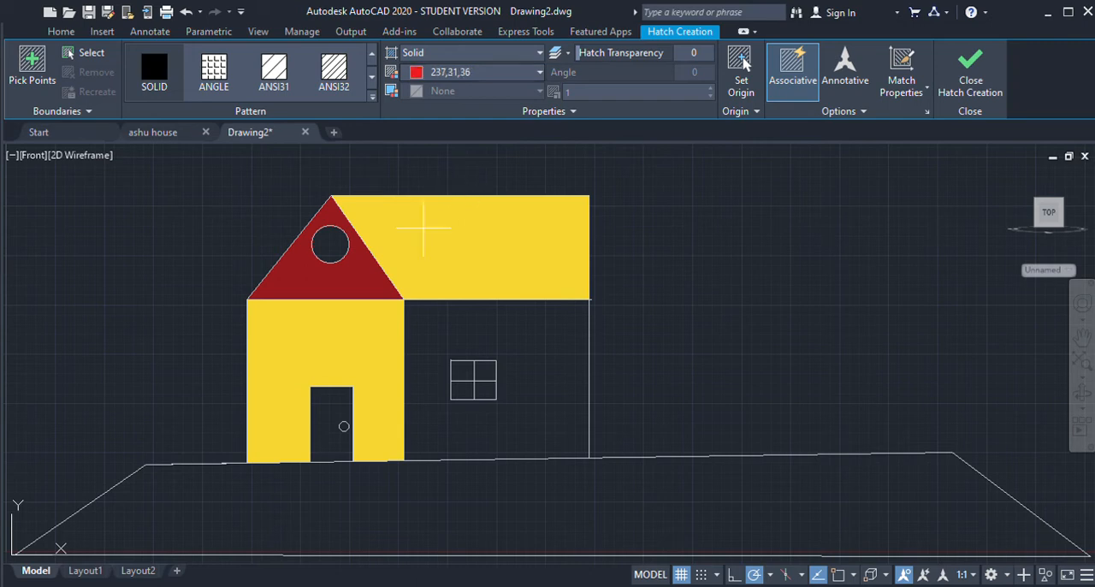
left_click(354, 368)
key("Return")
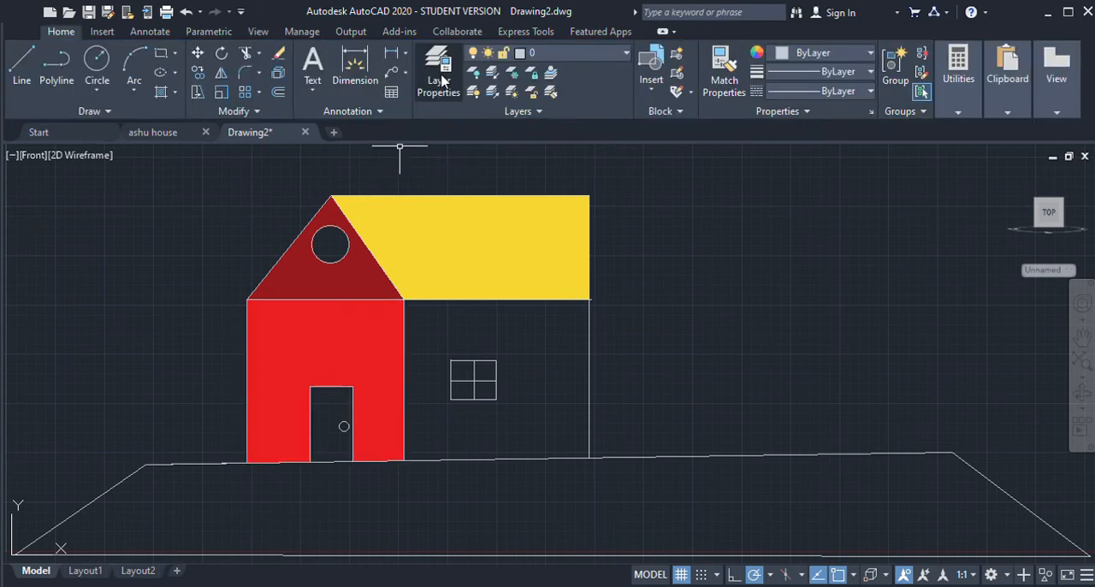
Step: Refill the gable with a solid hatch in red 205,32,39 and check the colours against the ashu house drawing
left_click(160, 92)
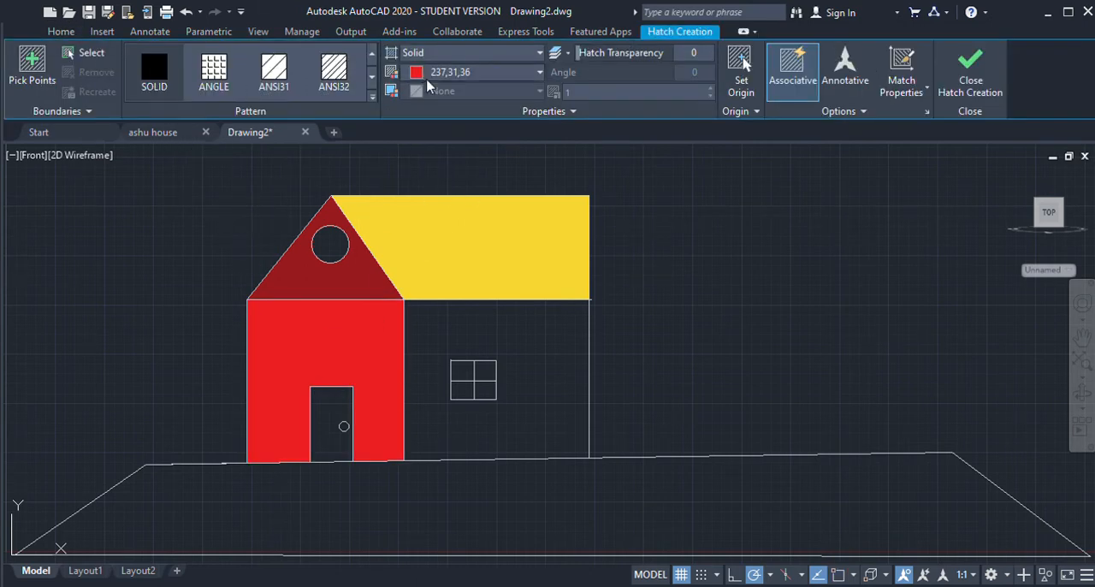
left_click(348, 259)
key("Return")
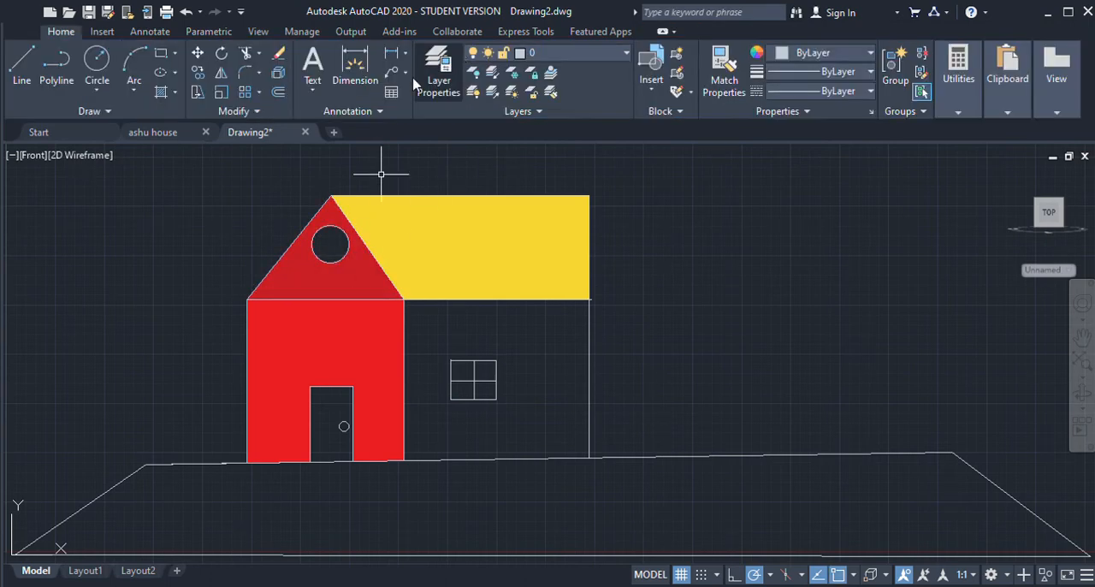
left_click(152, 133)
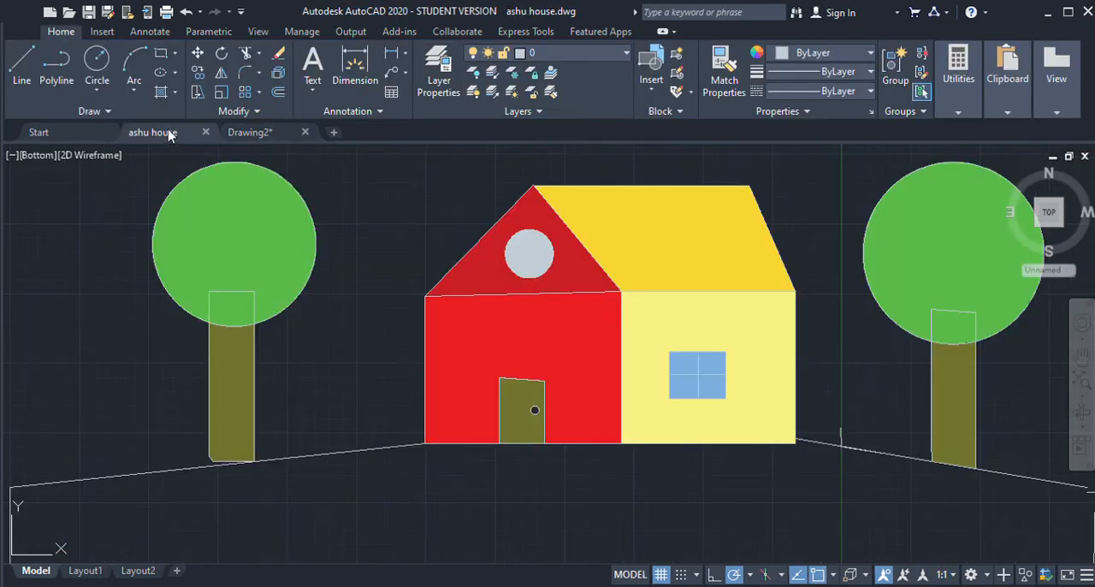
left_click(259, 133)
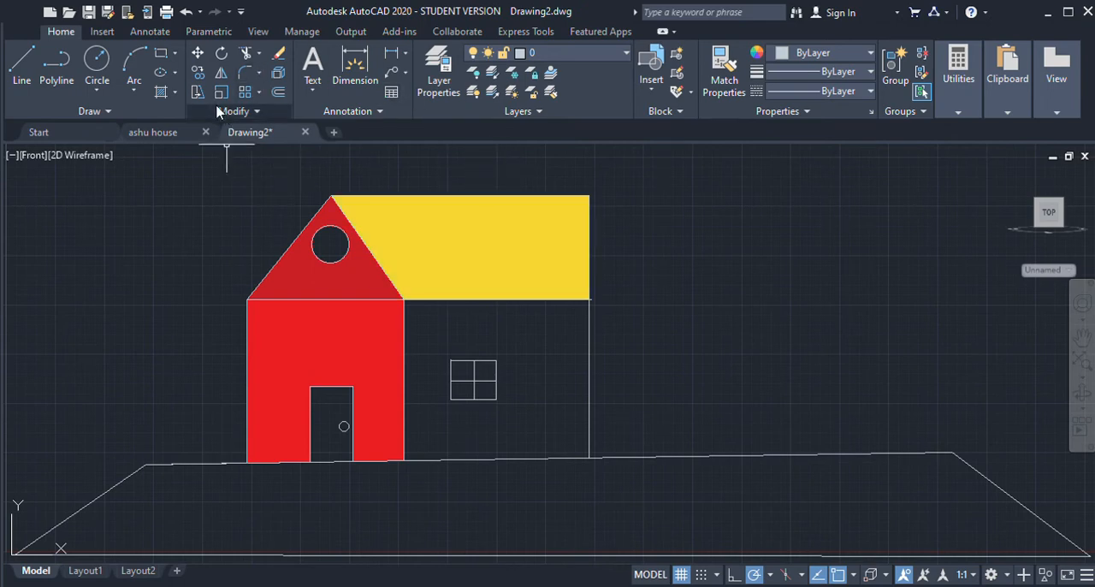
left_click(343, 254)
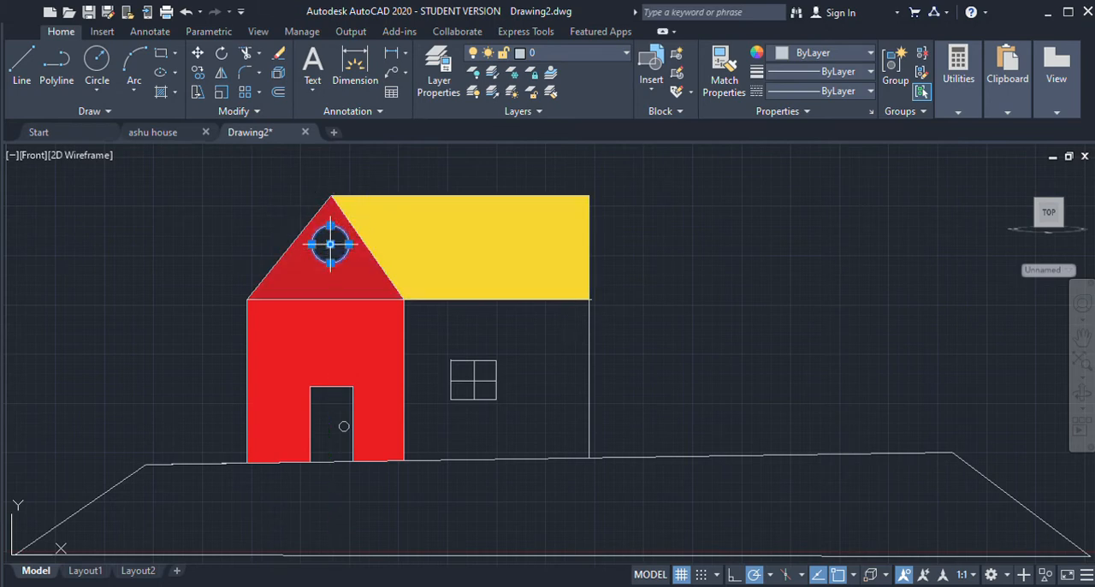
left_click(330, 244)
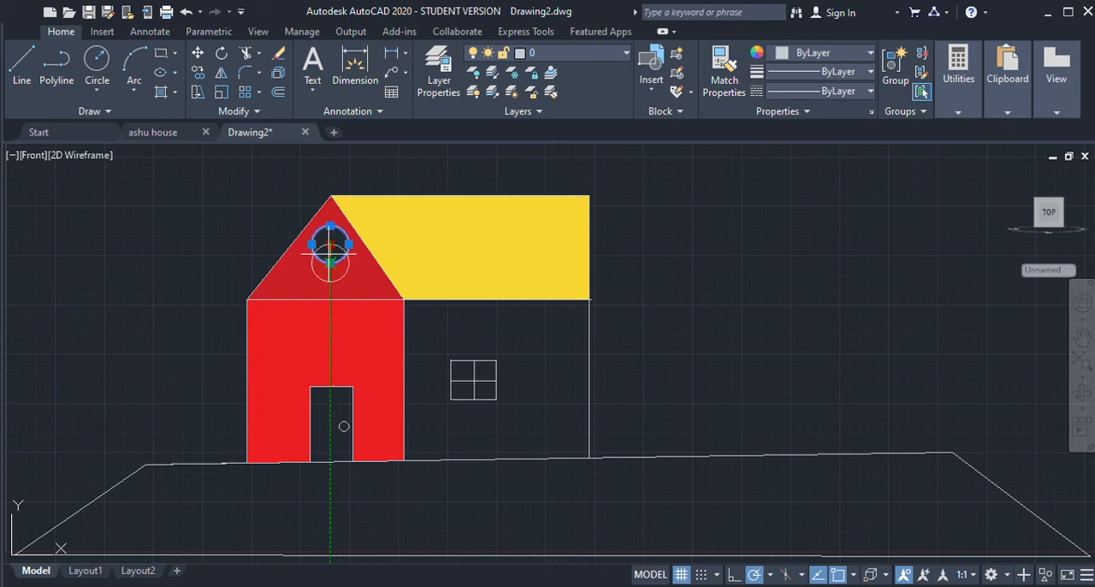
key("Escape")
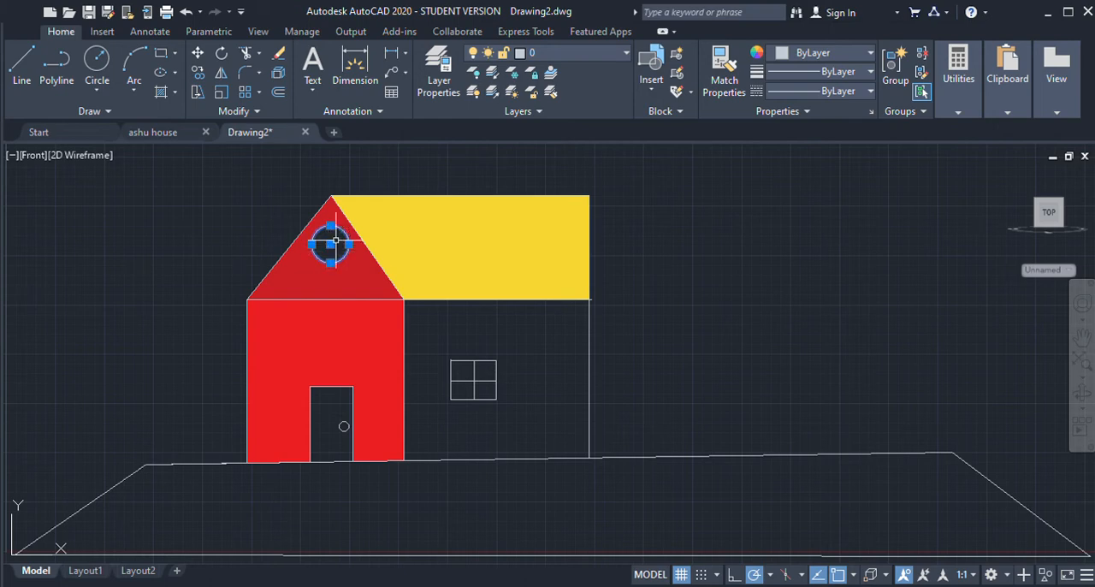
left_click(330, 245)
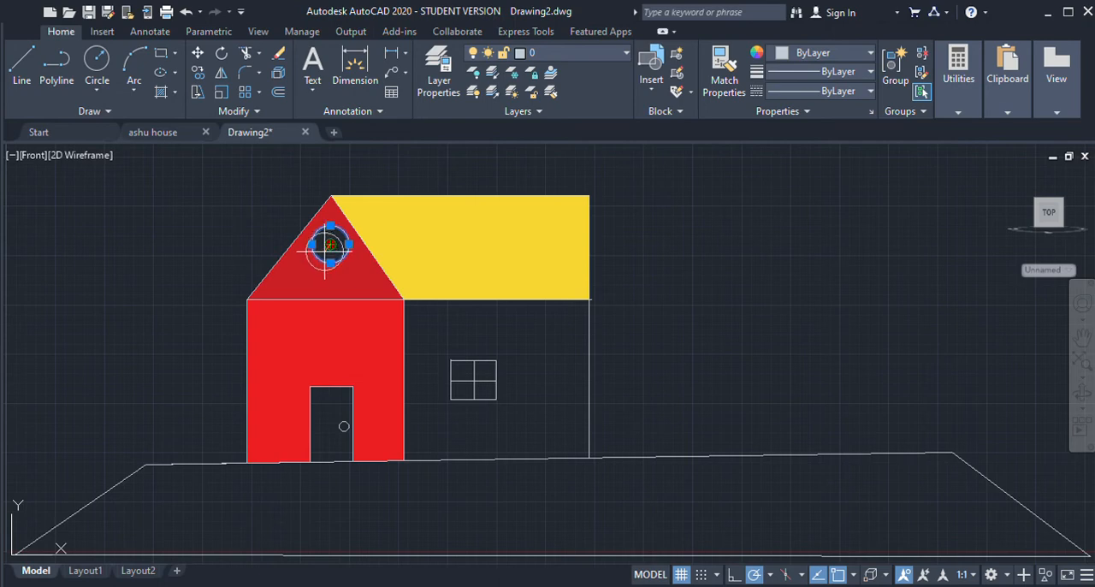
key("Escape")
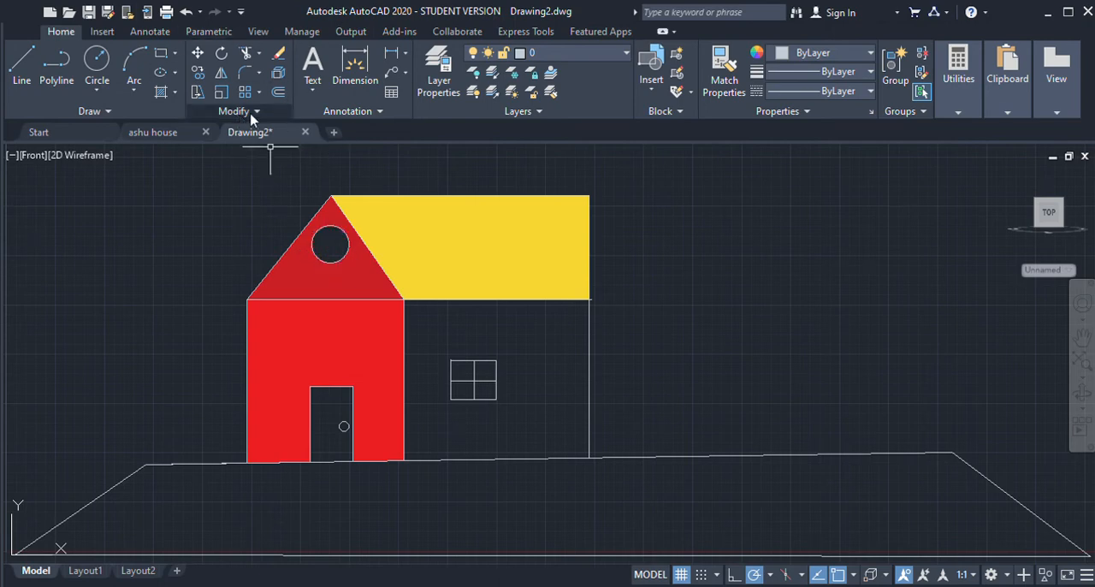
Step: Fill the side wall around the square window with a solid hatch in pale yellow 247,242,129
left_click(160, 93)
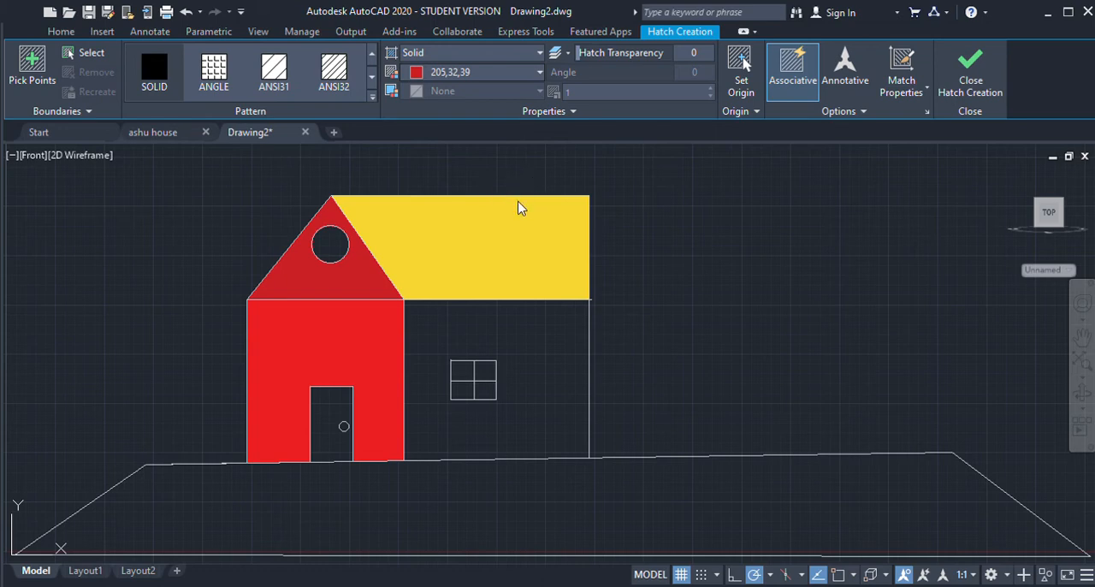
left_click(459, 423)
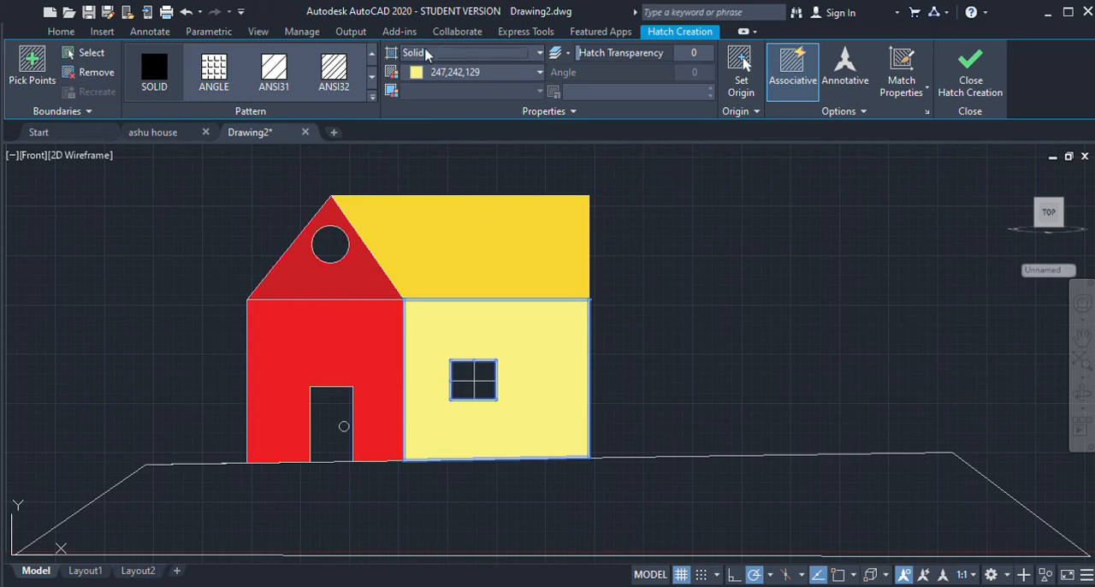
key("Return")
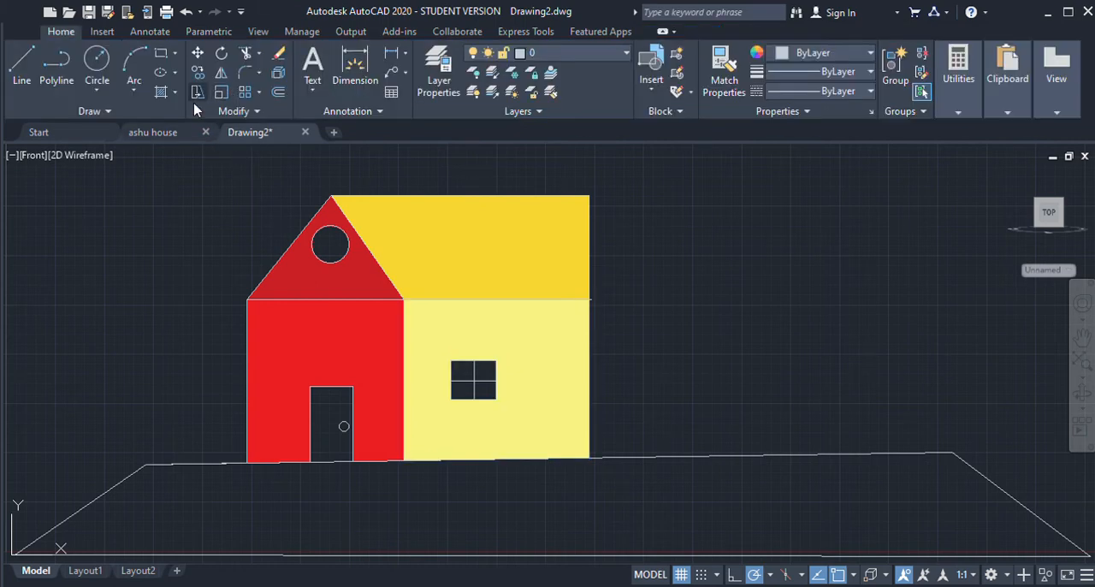
Step: Fill the door around its knob with a solid hatch in olive 114,116,48
left_click(159, 94)
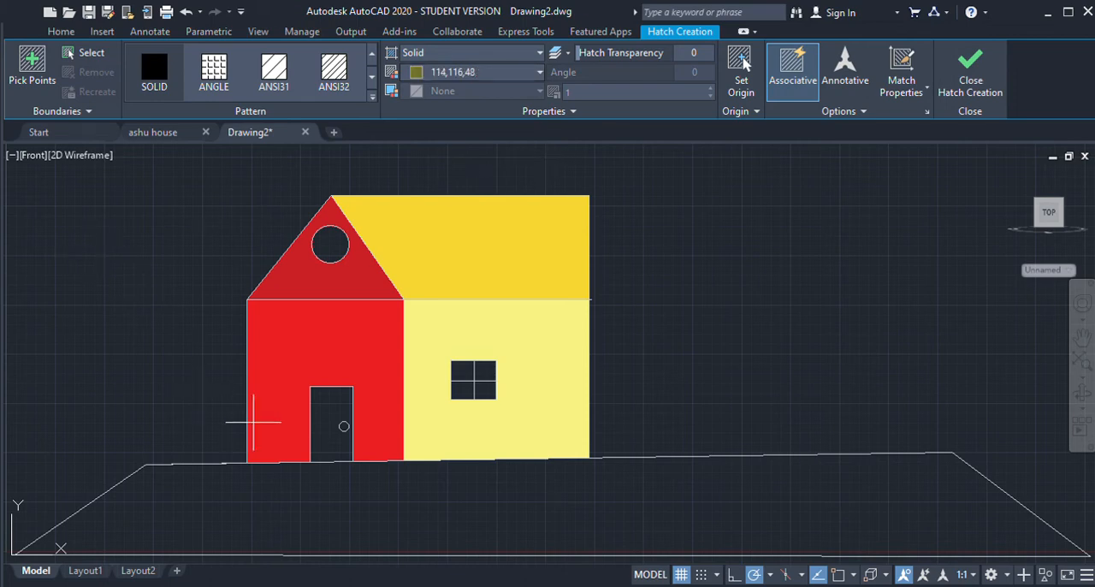
left_click(328, 424)
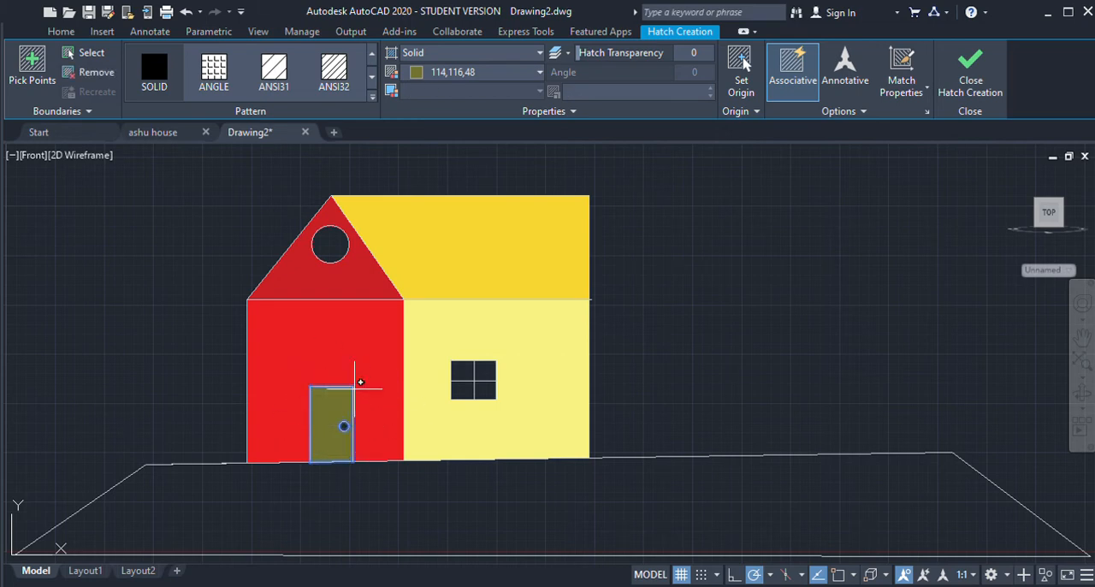
key("Return")
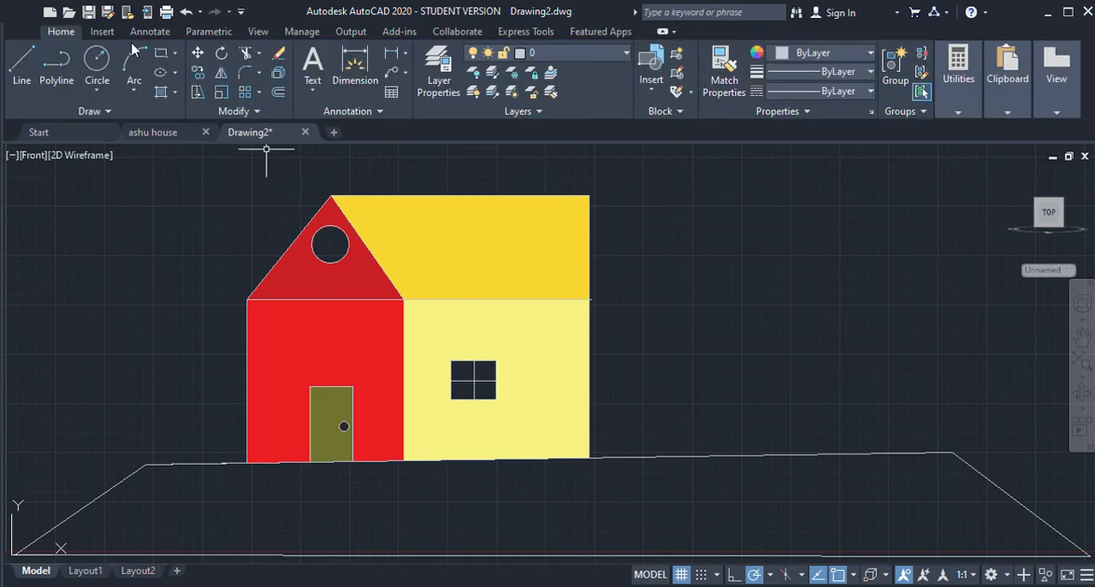
Step: Fill the circular gable window with a solid hatch in light blue 122,175,223
left_click(159, 93)
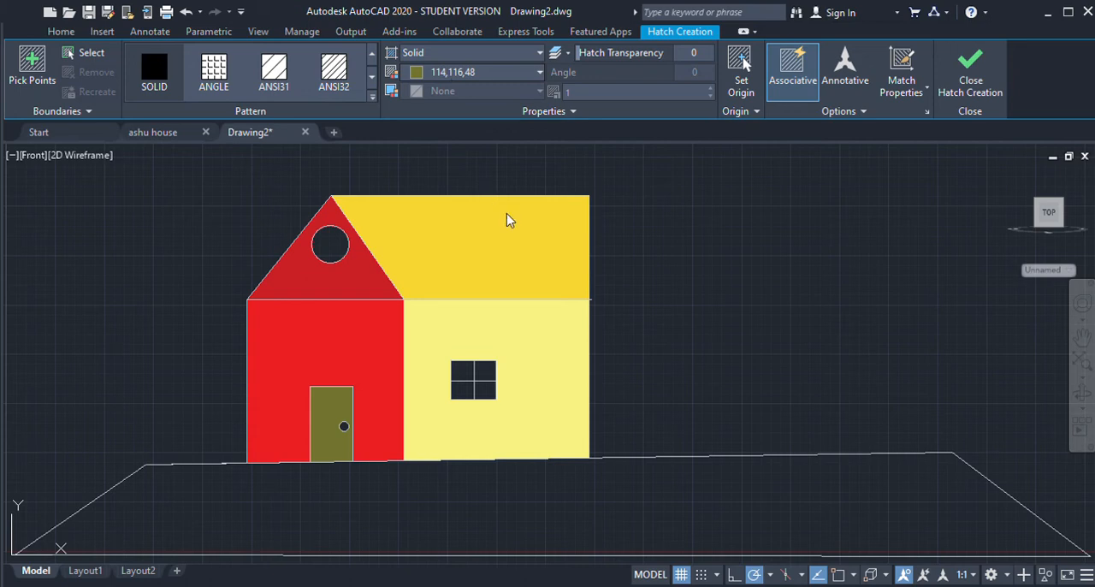
left_click(330, 241)
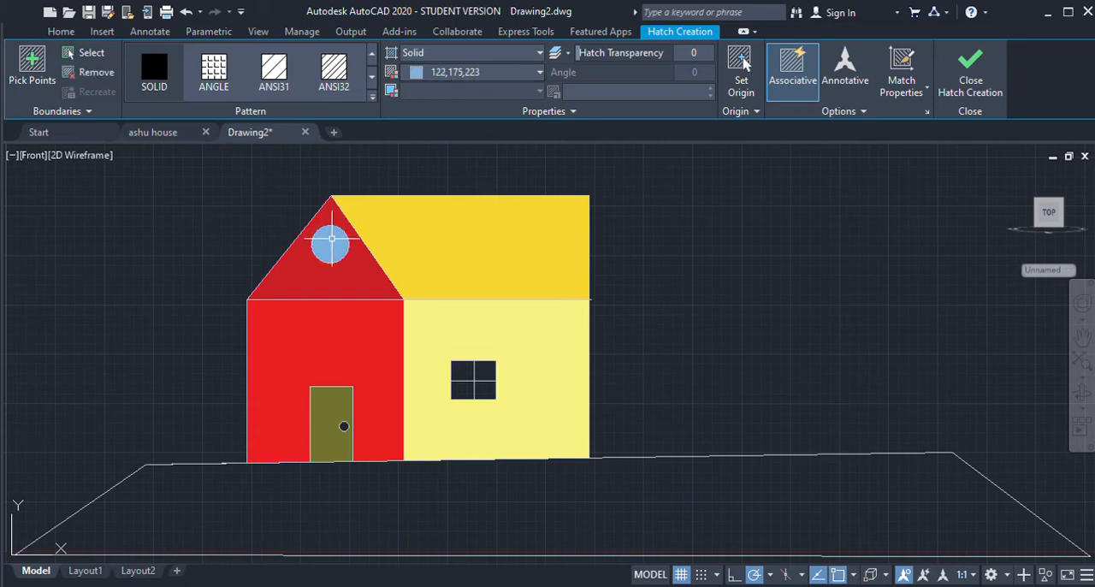
key("Return")
Step: Fill all four panes of the side wall's window with a solid hatch in dark blue 41,49,137
left_click(160, 93)
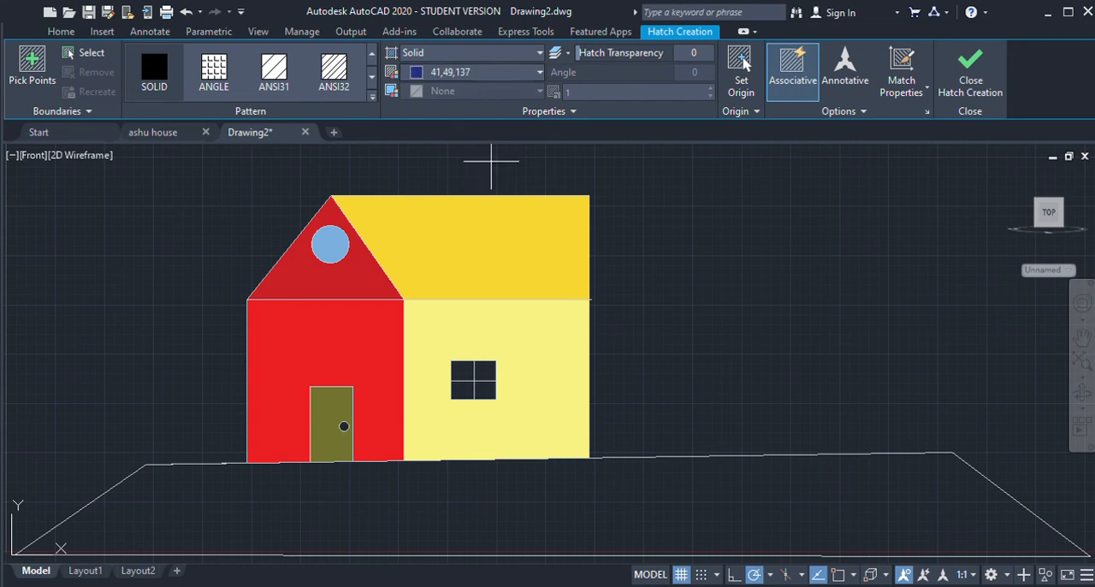
left_click(484, 390)
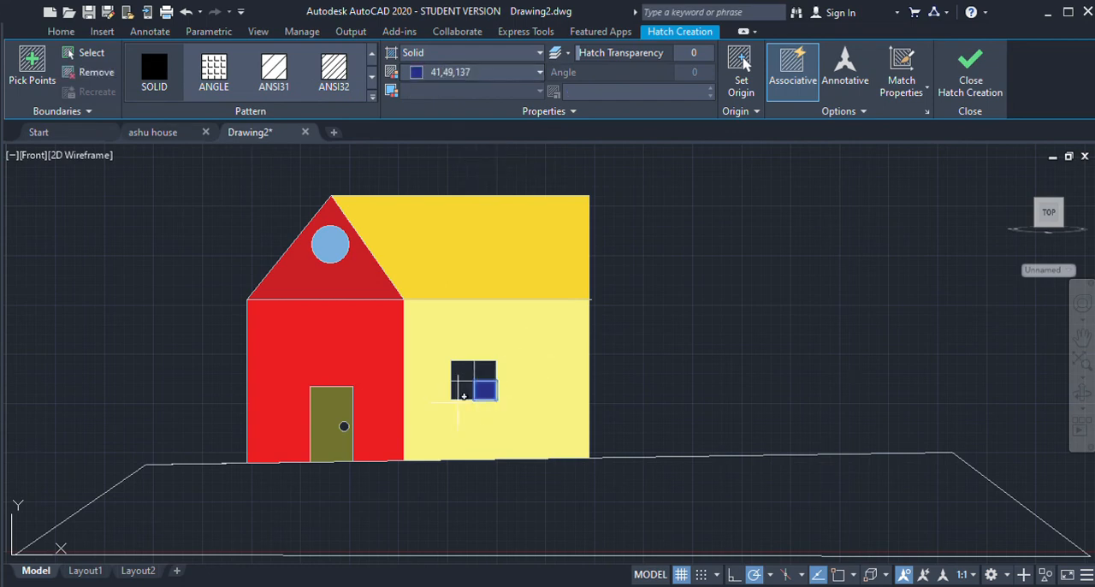
left_click(462, 391)
left_click(463, 371)
left_click(485, 371)
key("Return")
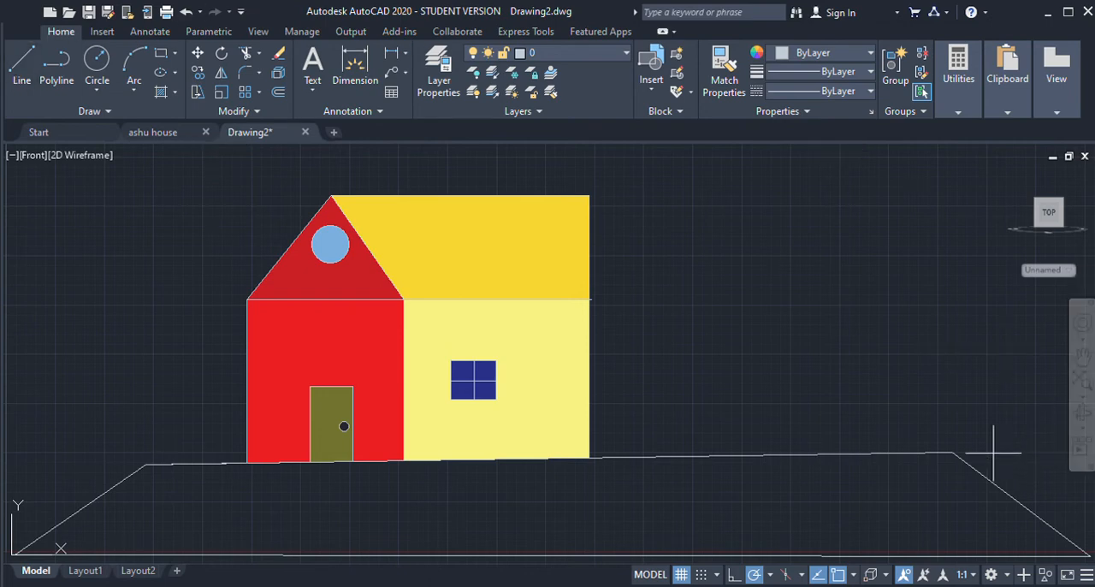
Step: Draw a tree at the right end of the ground's upper edge, with a narrow rectangular trunk and a large circular crown
left_click(951, 452)
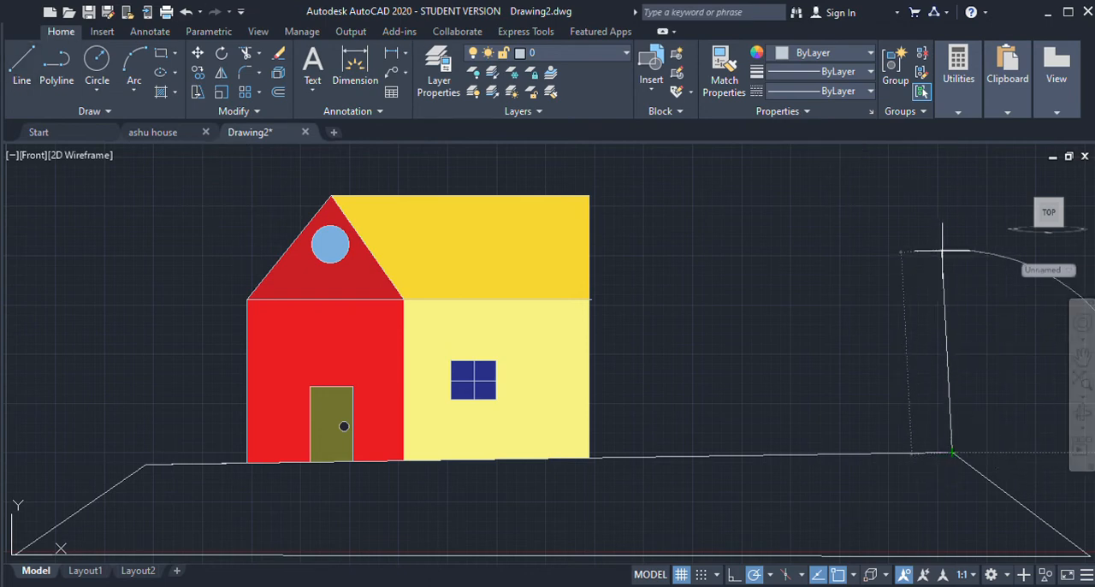
left_click(951, 255)
left_click(907, 255)
left_click(907, 452)
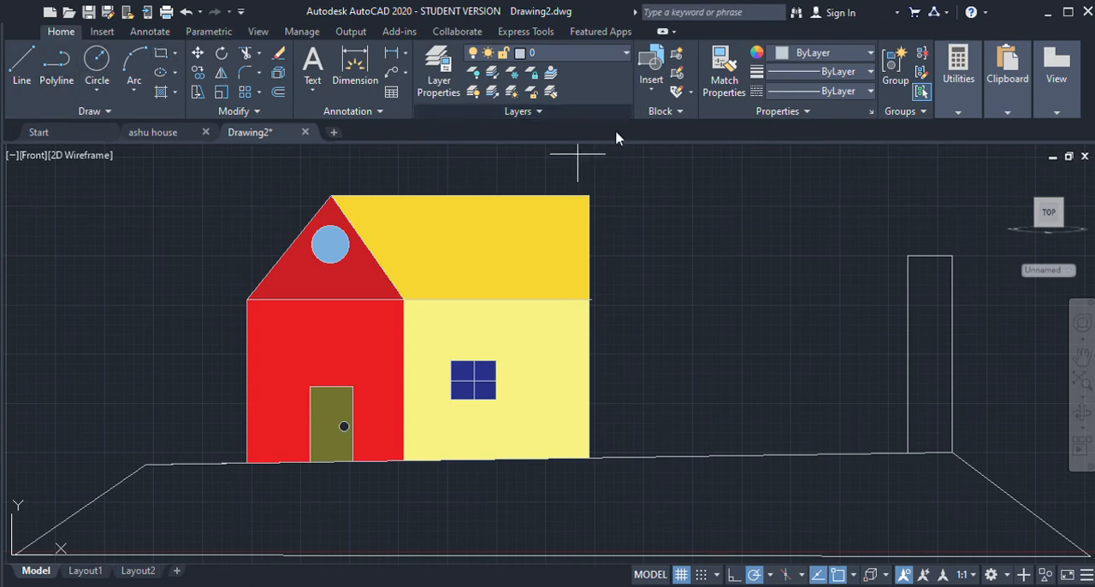
left_click(921, 186)
left_click(855, 255)
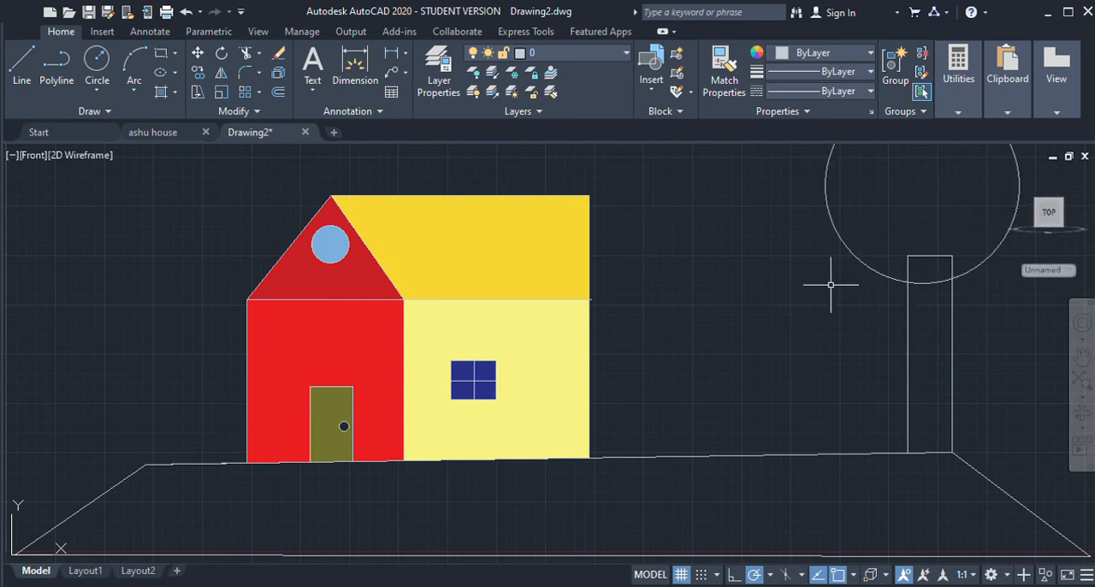
Step: Draw a narrow rectangular tree trunk with lines near the left end of the ground's upper edge
left_click(21, 81)
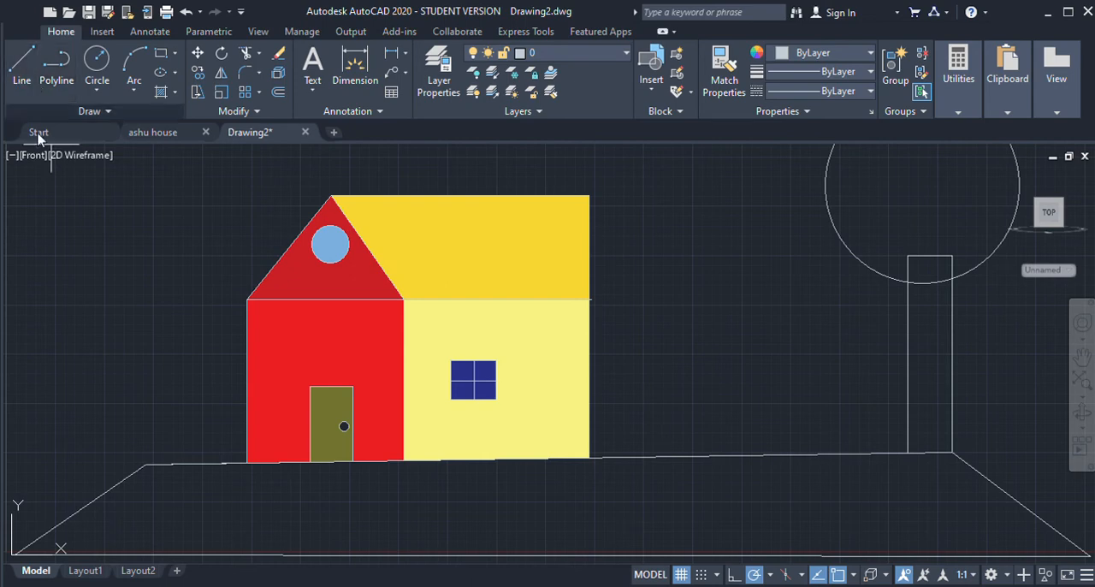
left_click(154, 463)
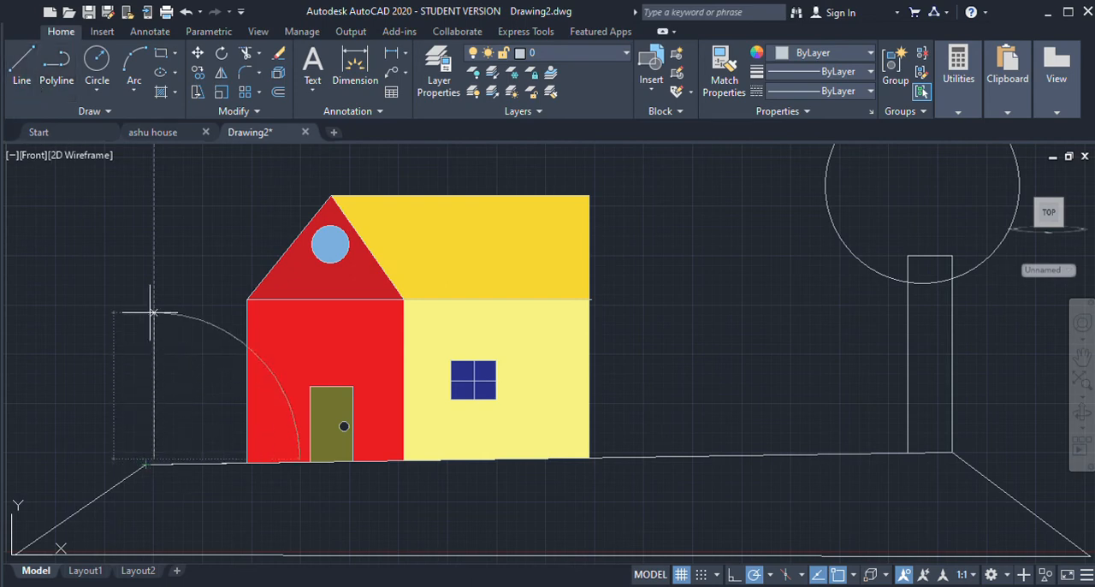
left_click(180, 294)
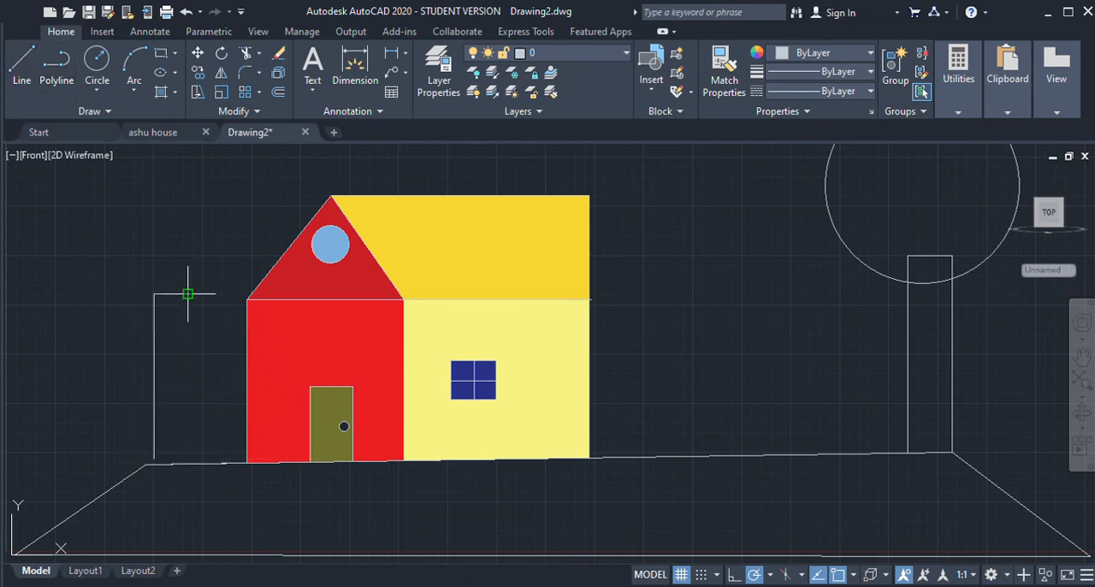
left_click(187, 462)
key("Escape")
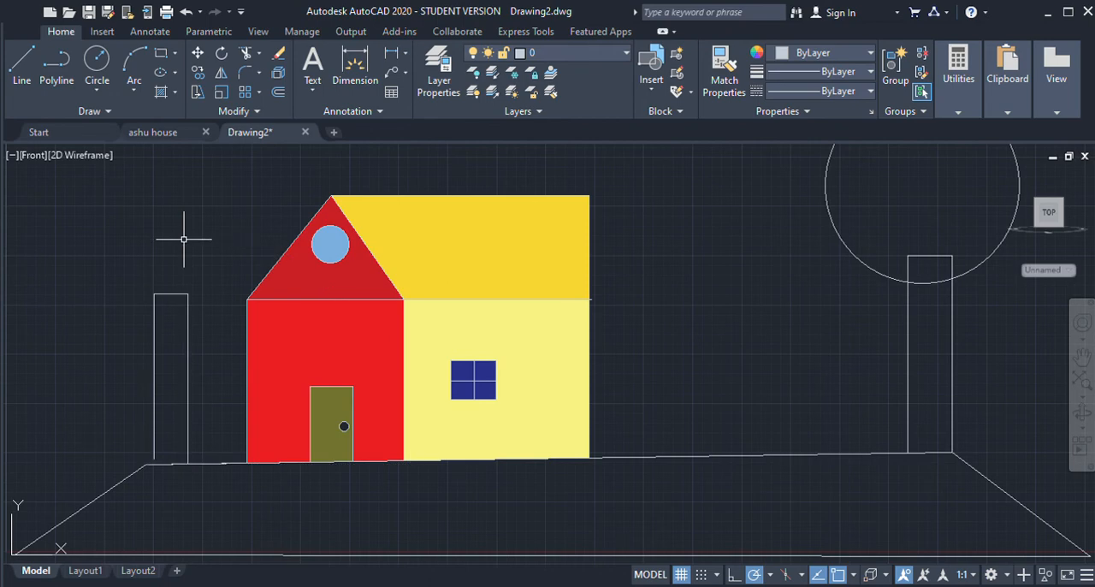
Step: Draw a circular crown over the top of the left tree trunk
left_click(22, 62)
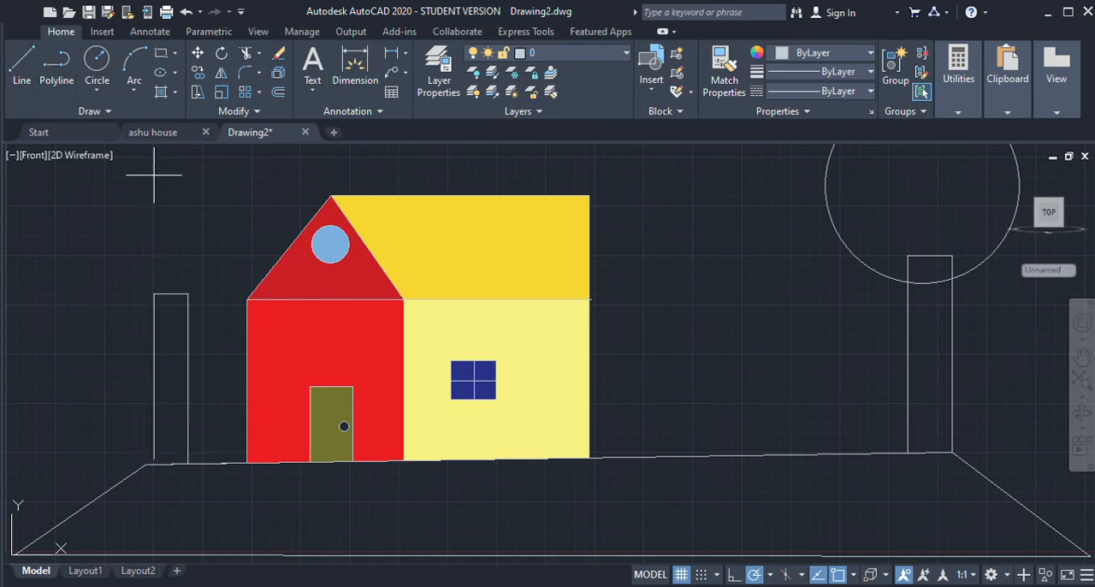
left_click(96, 75)
left_click(165, 254)
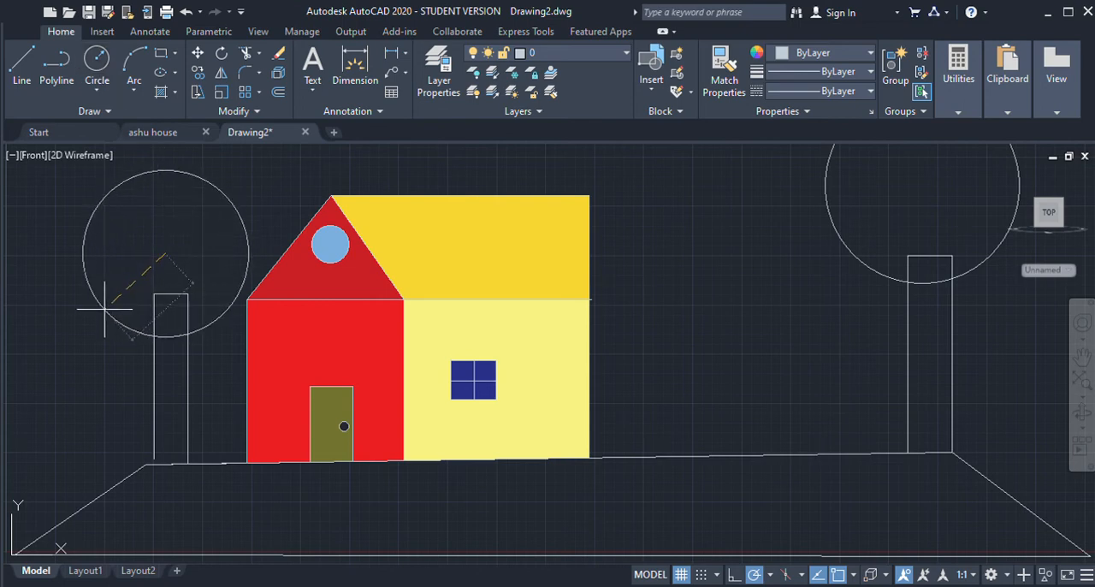
left_click(112, 298)
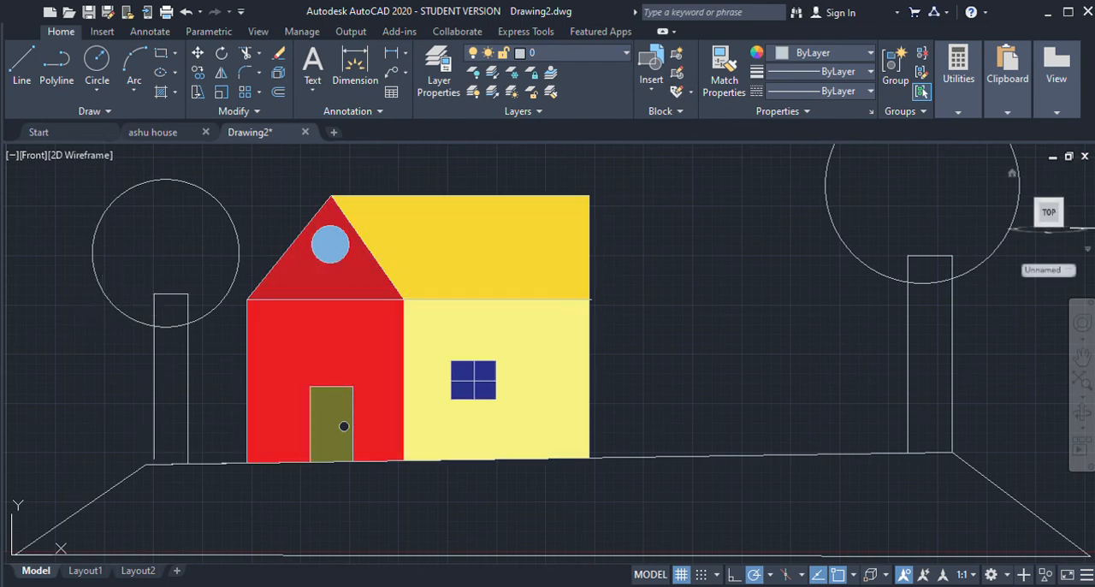
Step: Move the right tree's crown circle slightly lower and centre it over its trunk
left_click(988, 243)
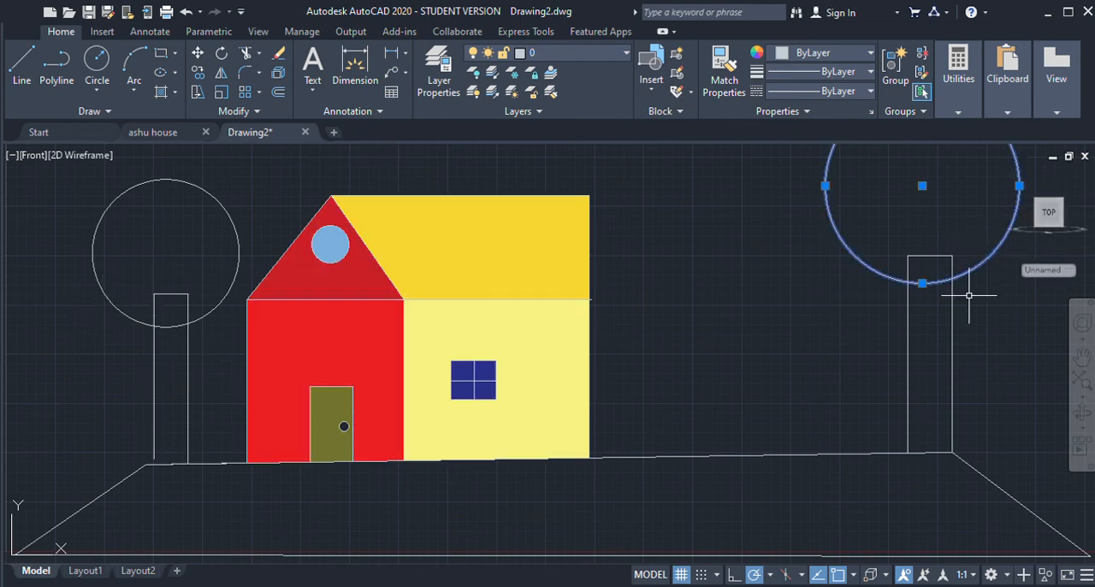
left_click(922, 184)
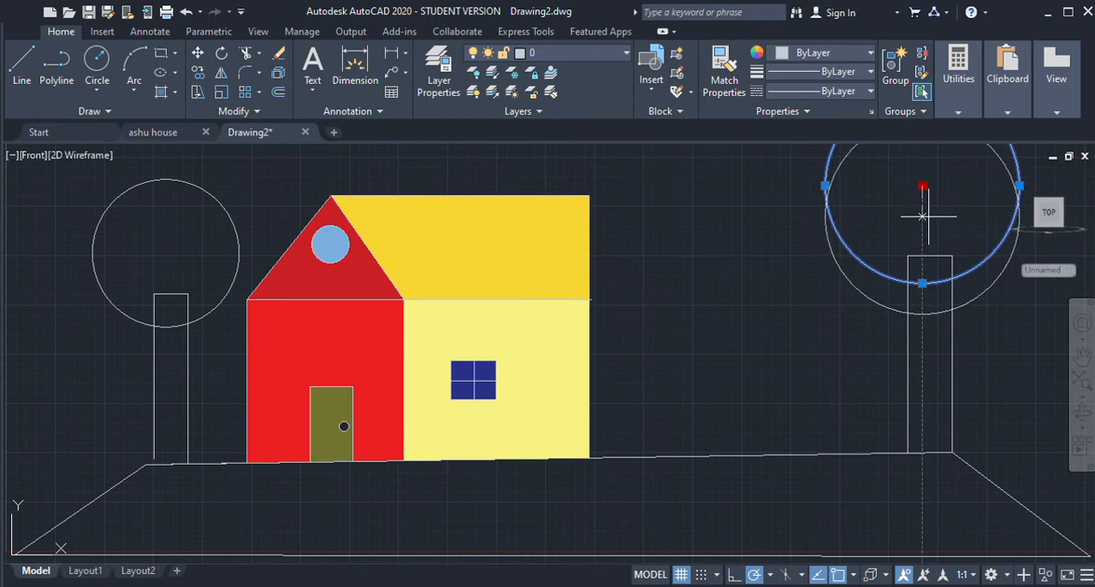
left_click(922, 212)
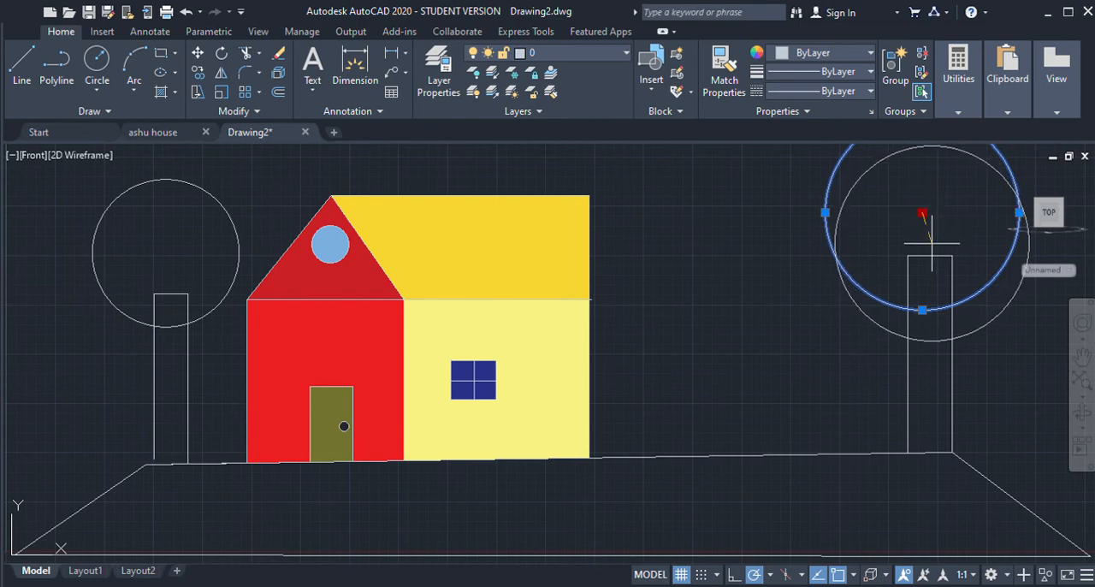
left_click(932, 244)
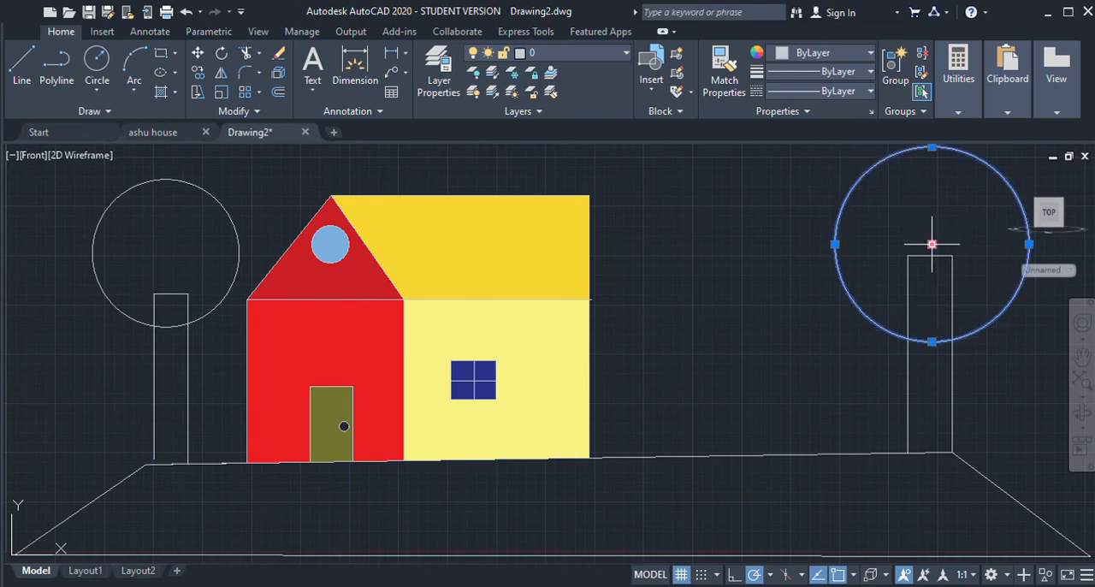
left_click(931, 212)
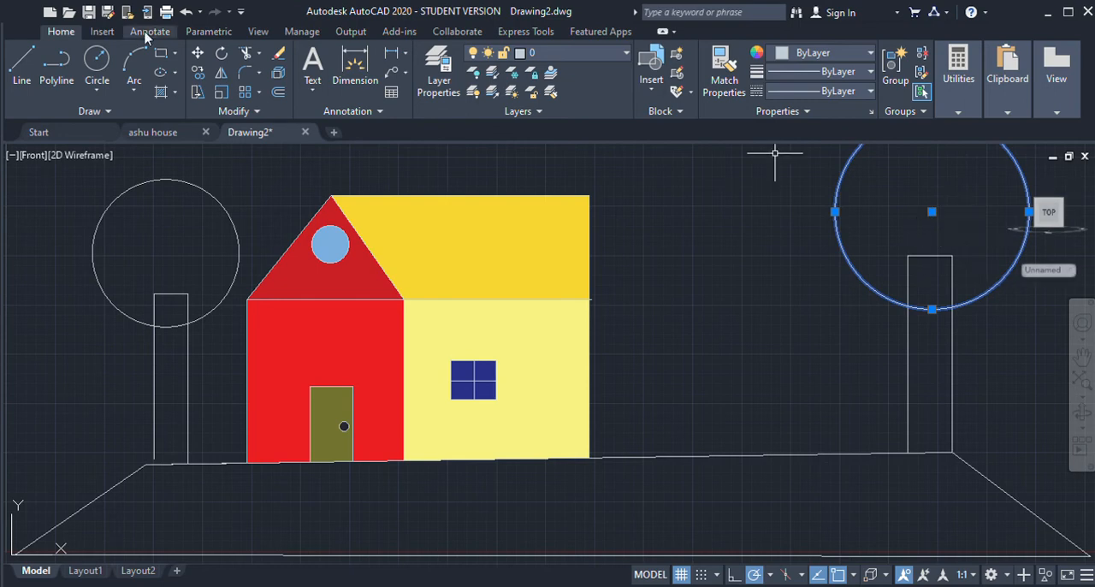
key("Escape")
Step: Fill both tree crowns, including the trunk tops inside them, with a solid hatch in green 19,155,72
left_click(160, 72)
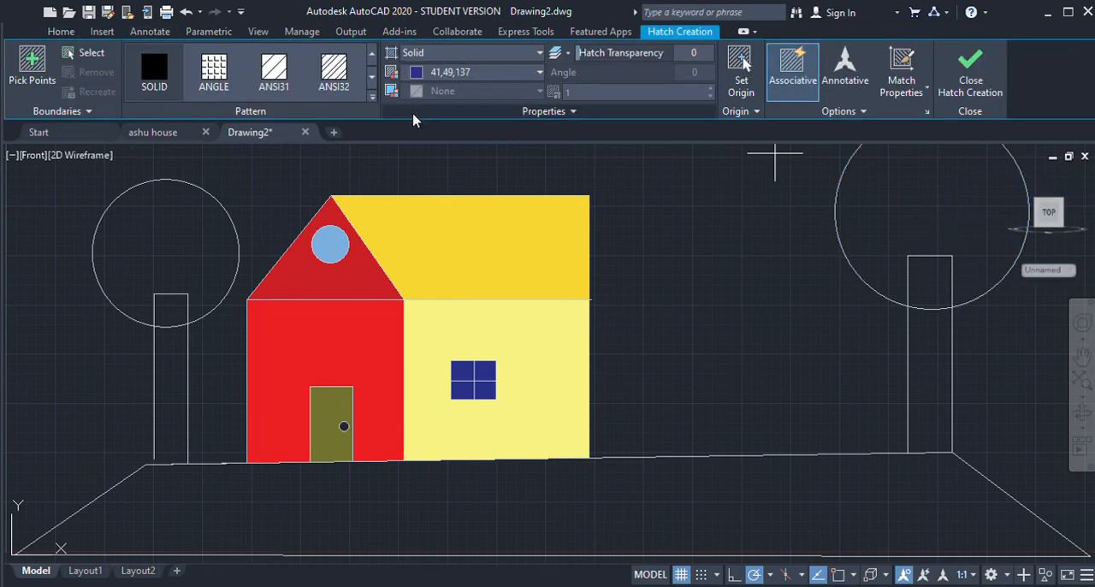
left_click(526, 178)
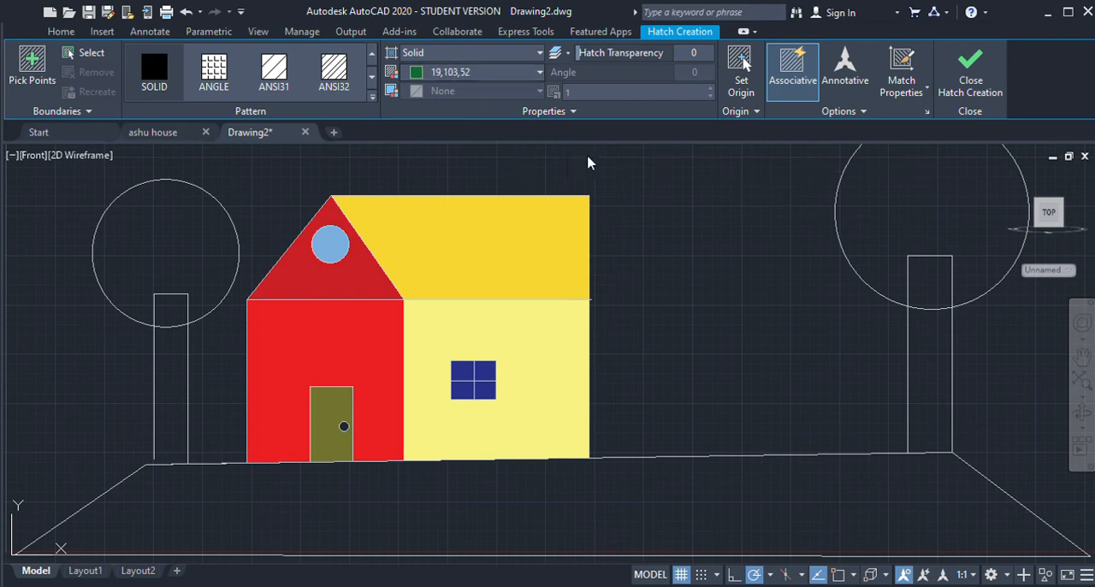
left_click(874, 175)
left_click(165, 254)
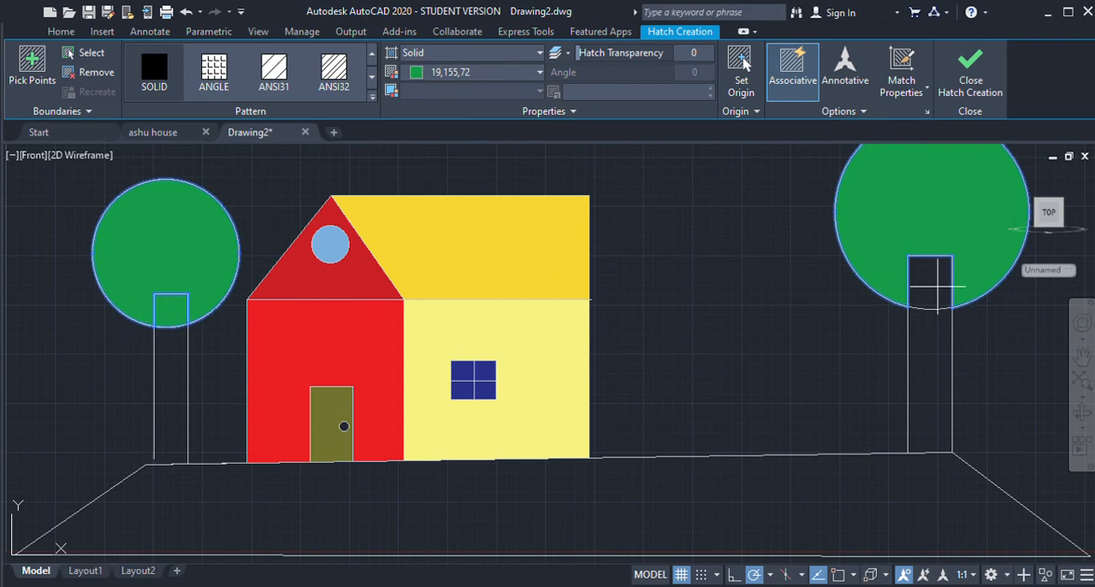
key("Return")
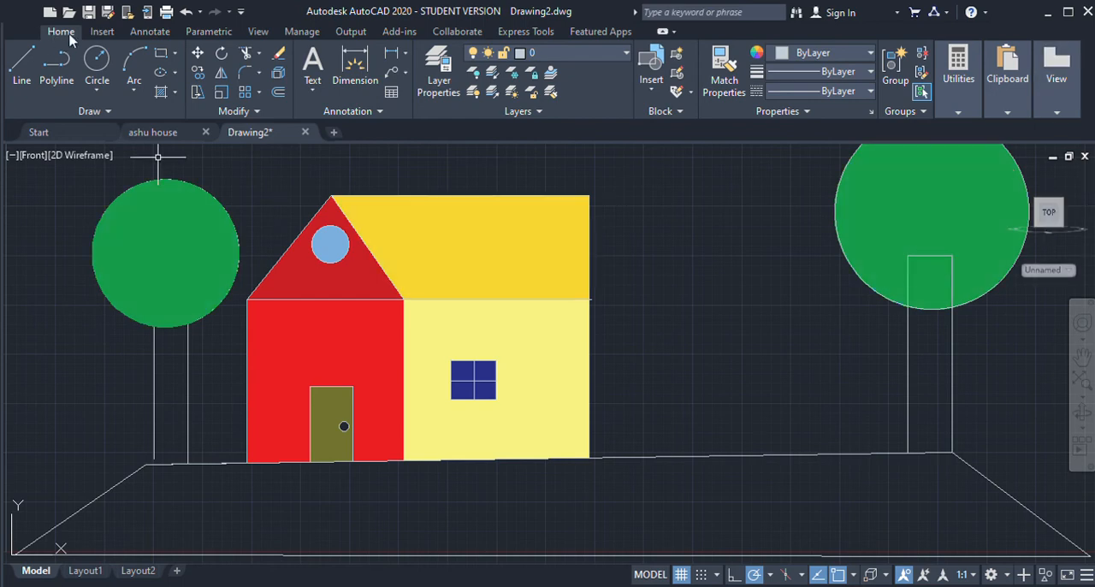
Step: Fill the right tree's trunk with a solid hatch in olive 114,116,48 and try to fill the left trunk the same way
left_click(162, 93)
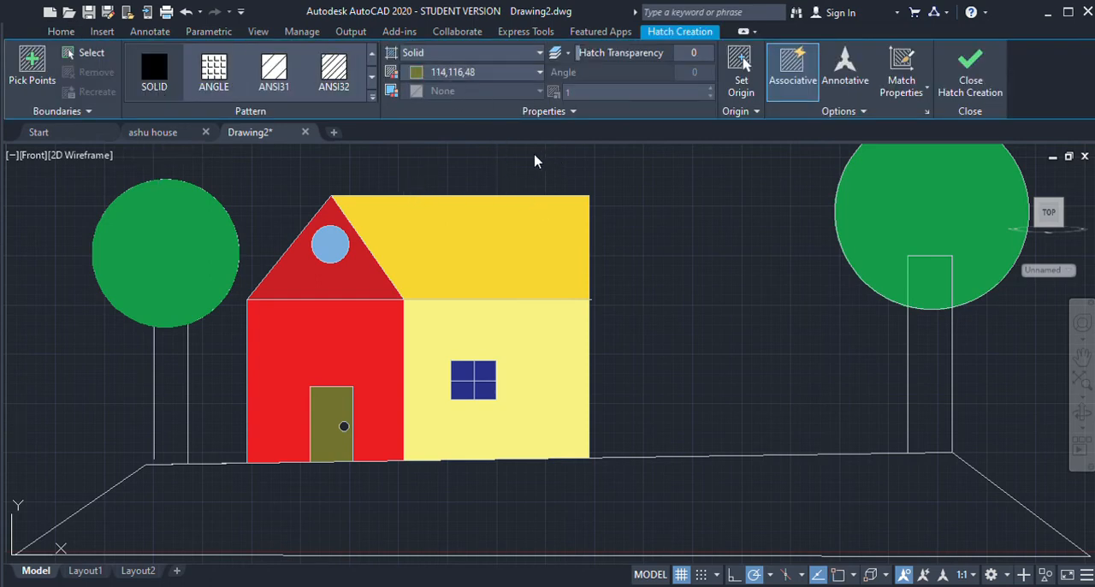
left_click(940, 344)
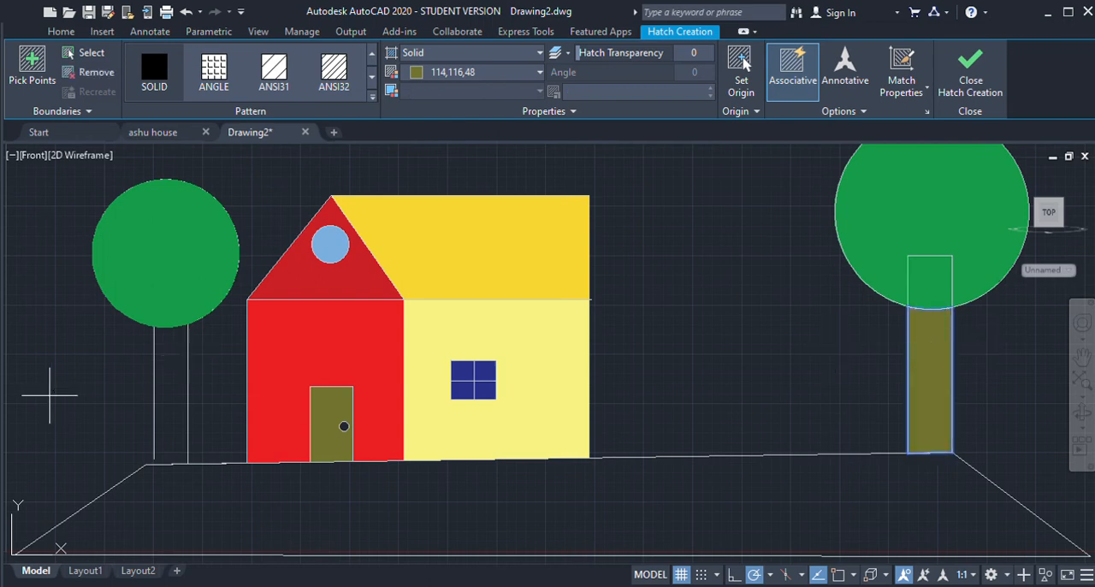
left_click(162, 396)
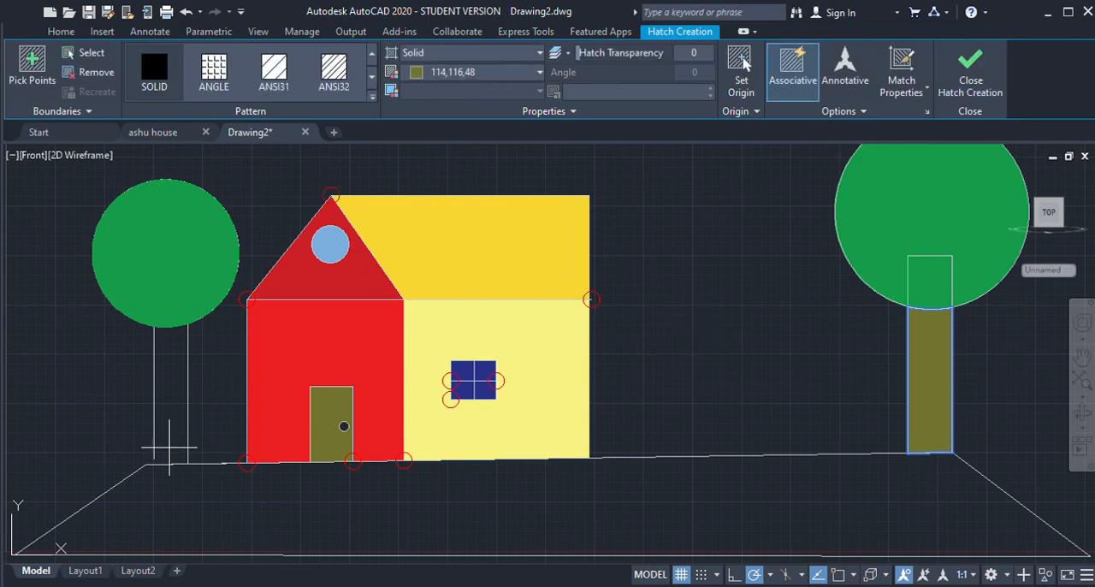
left_click(168, 455)
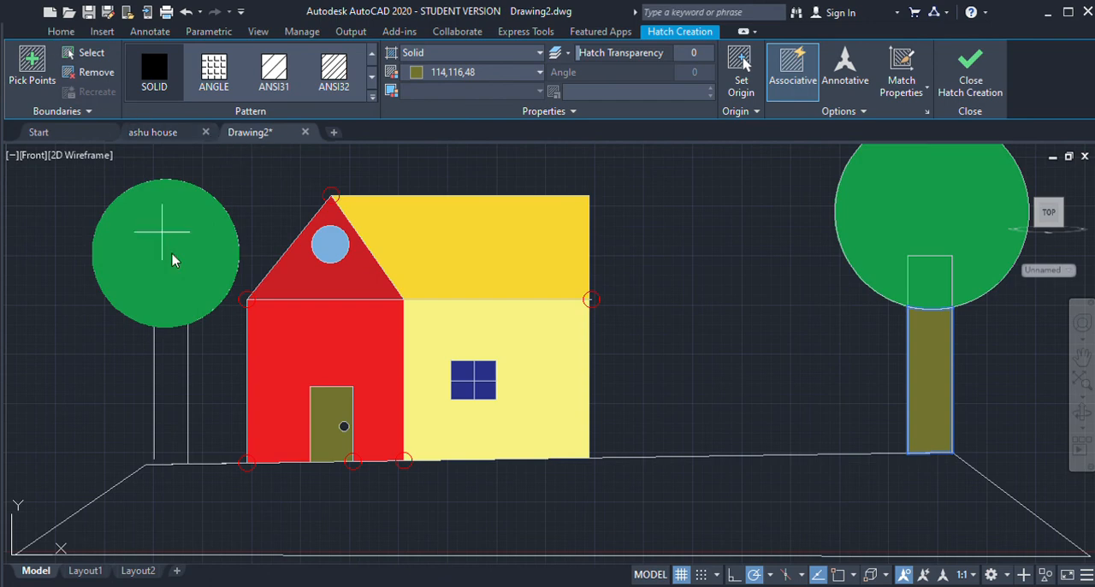
key("Return")
Step: Close the gap between the left trunk's left edge and the ground with a line, and fill the trunk with solid olive 114,116,48
left_click(12, 75)
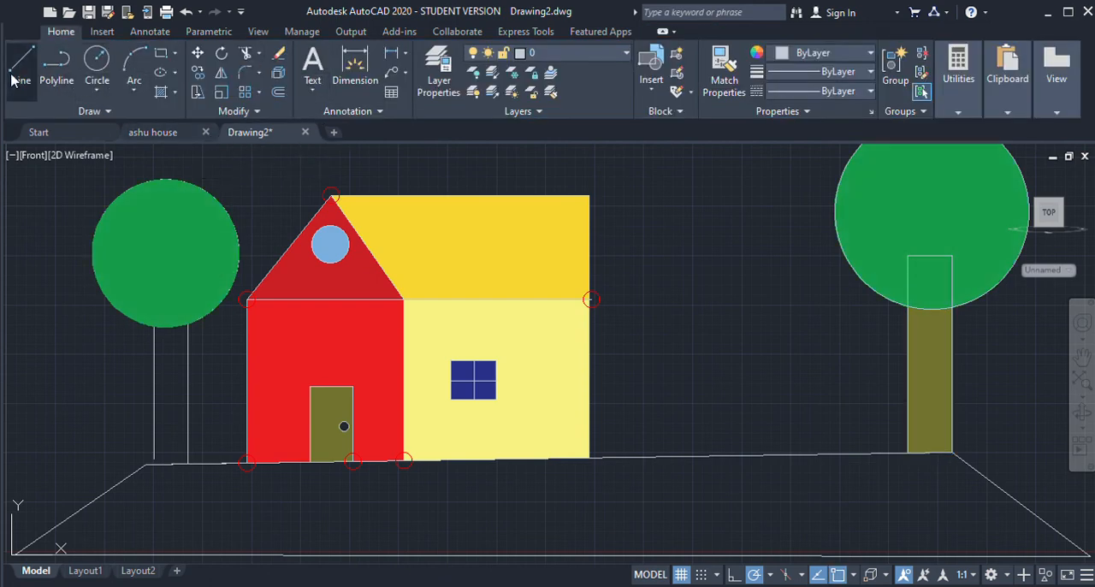
left_click(154, 460)
key("Escape")
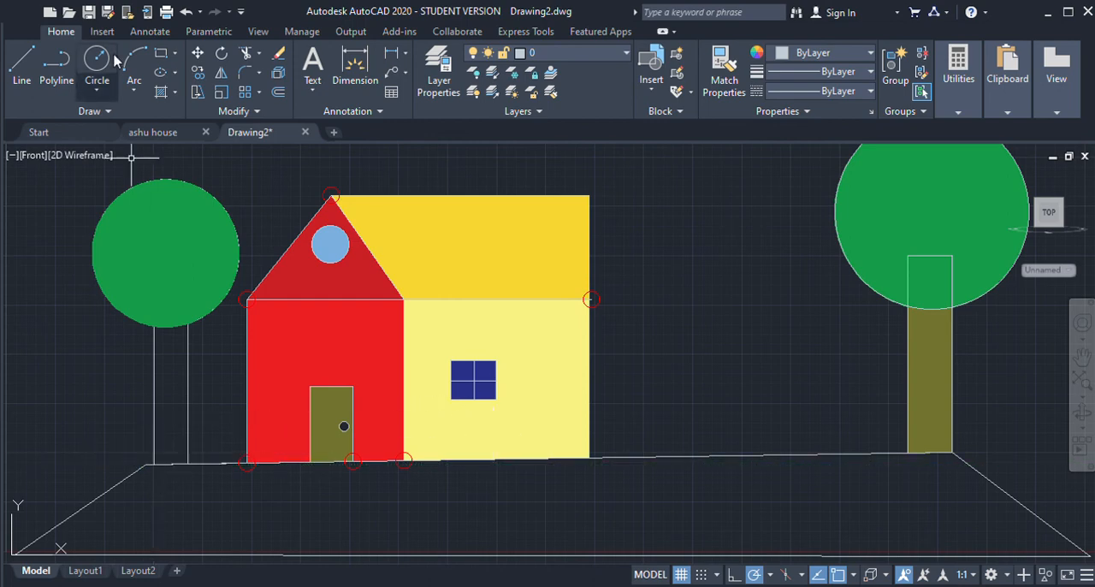
left_click(160, 91)
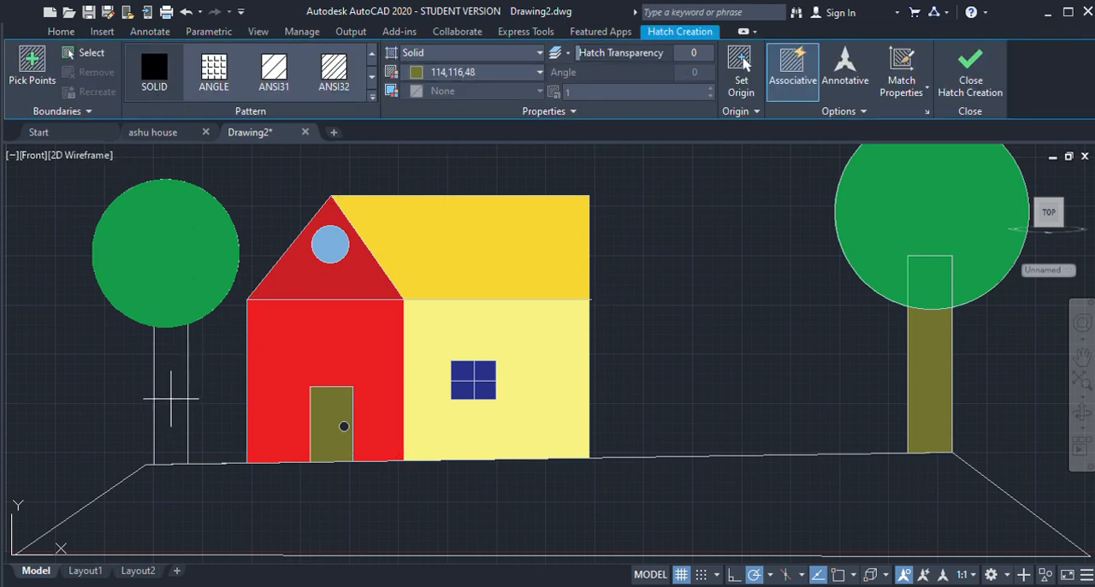
left_click(171, 399)
key("Return")
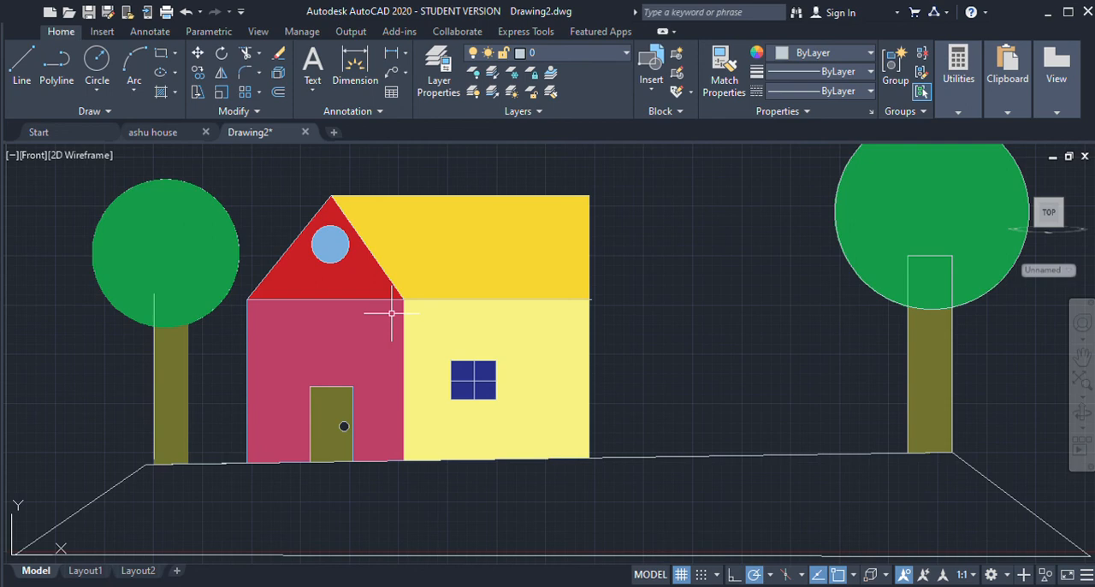
Step: Shorten the left trunk's left edge line so its upper end stops at the lower edge of the tree crown
left_click(154, 310)
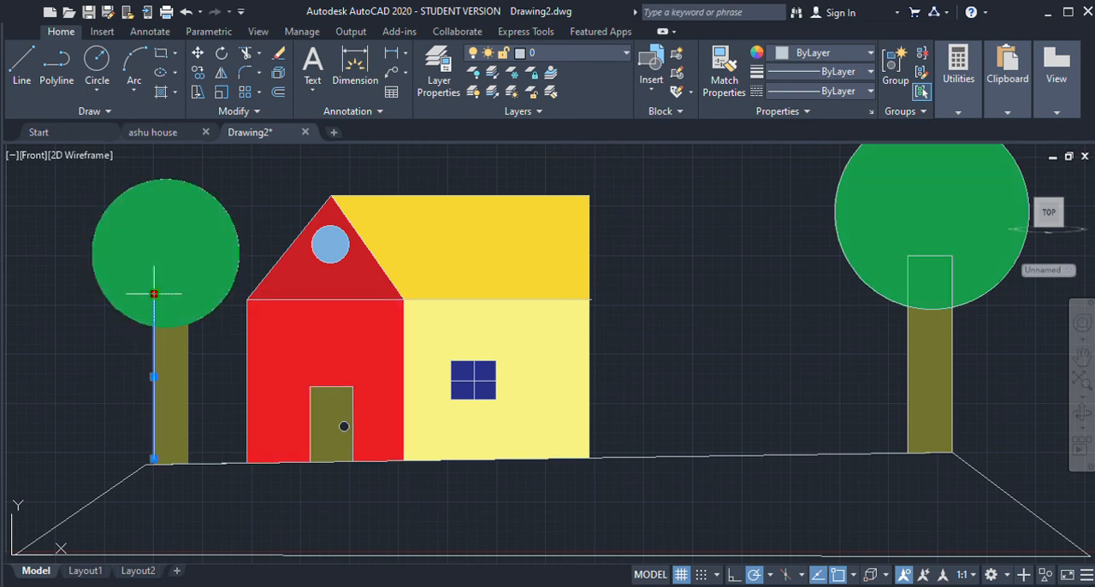
left_click(154, 326)
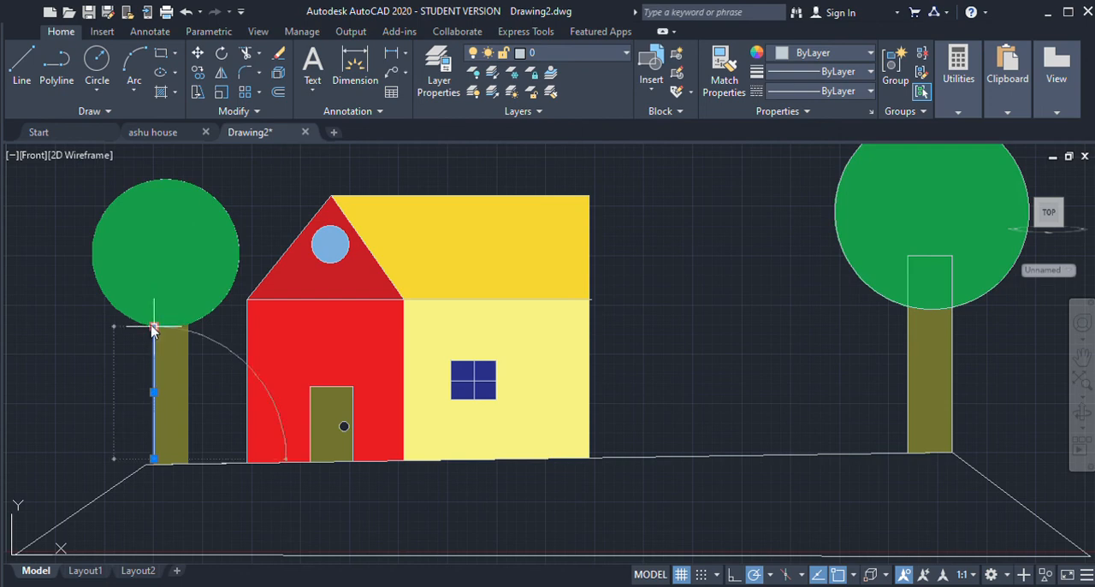
key("Escape")
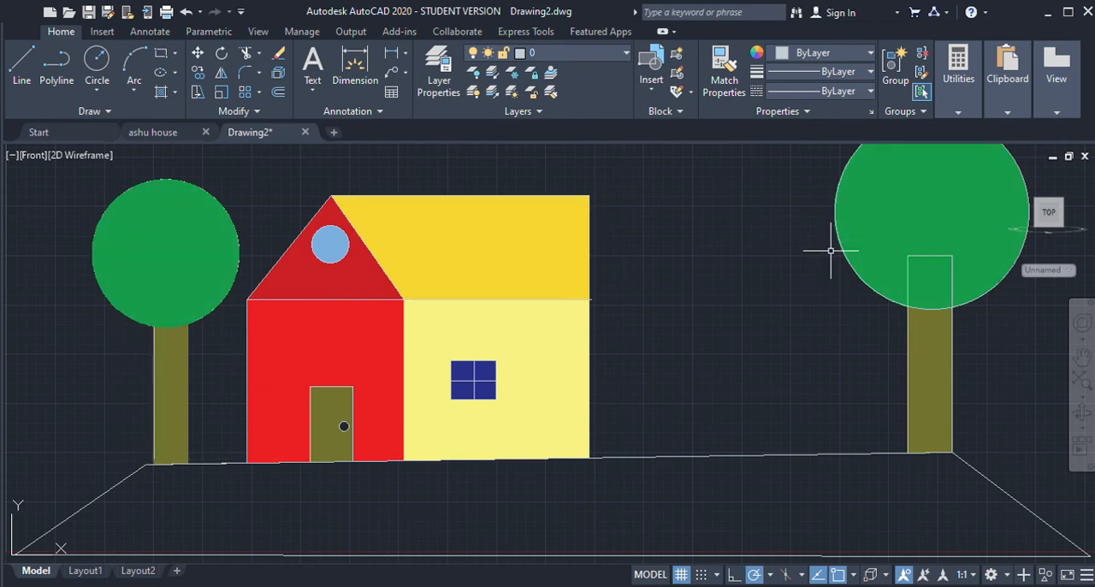
left_click(953, 271)
mouse_move(953, 262)
left_mouse_down()
mouse_move(950, 306)
mouse_move(949, 260)
left_mouse_up()
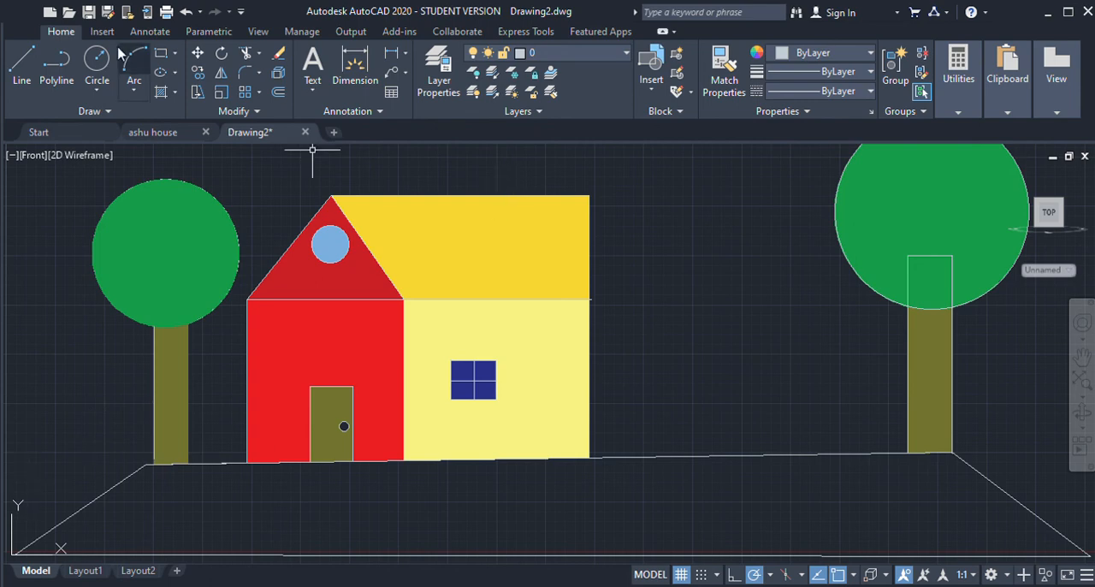
Step: Fill the ground area in front of the house and trees with a solid hatch in dark green 19,103,52
left_click(160, 92)
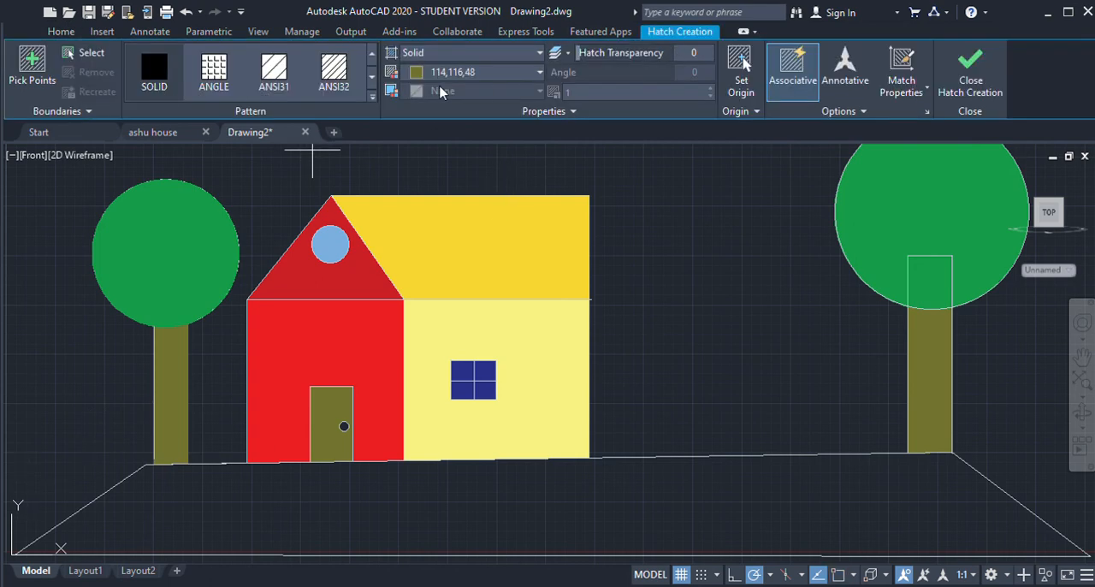
left_click(521, 166)
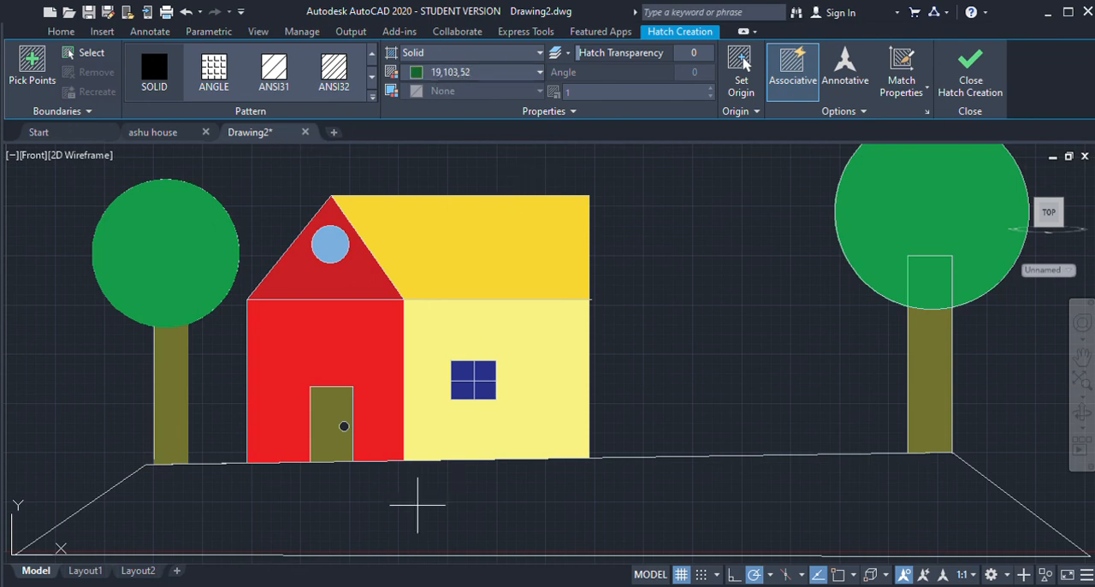
left_click(415, 512)
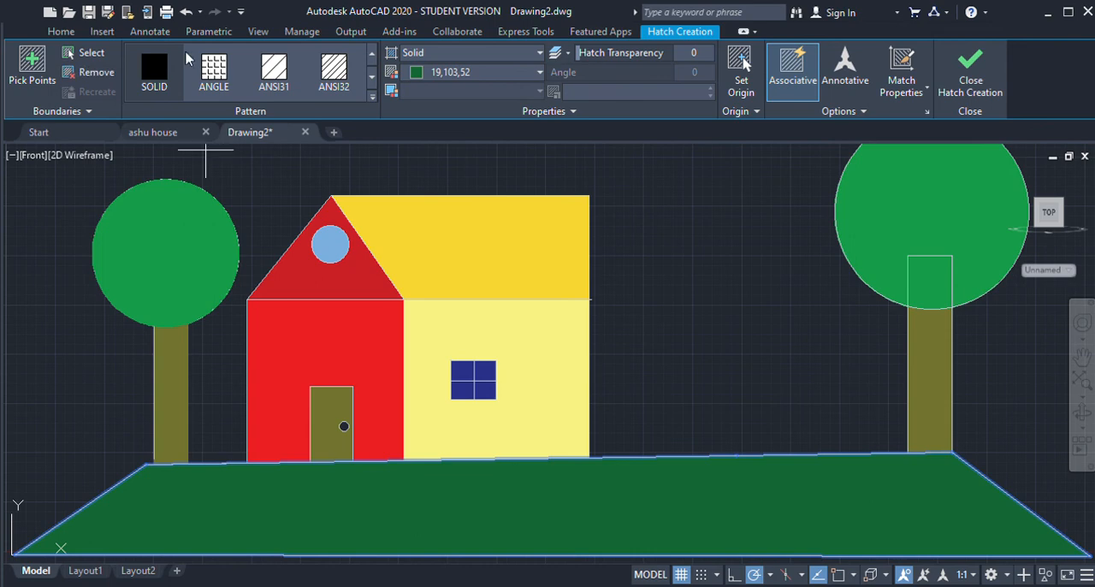
key("Return")
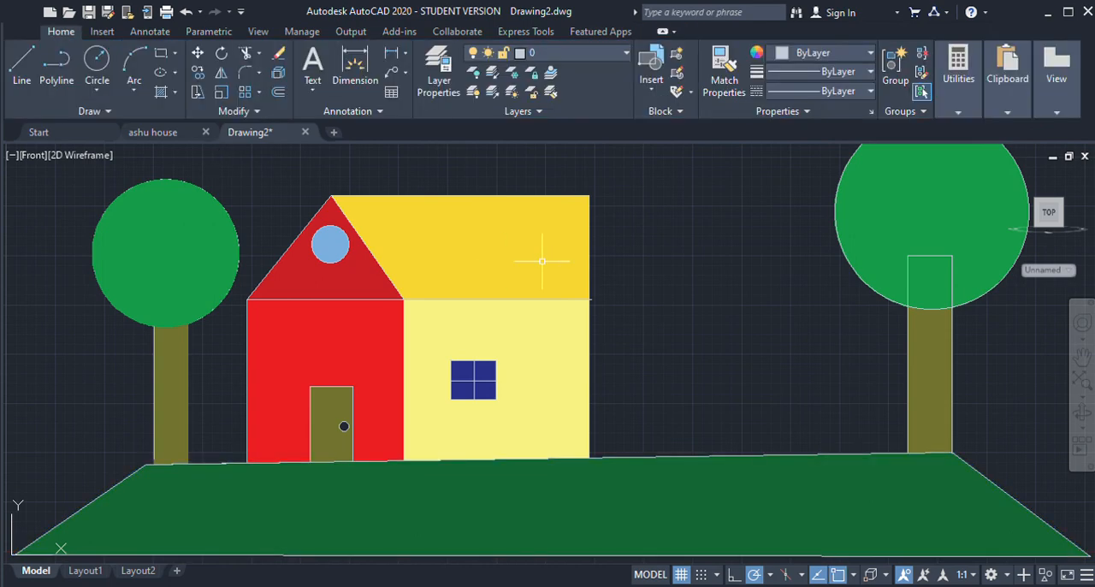
Step: Check the yellow roof's hatch and compare the coloured drawing with the ashu house reference drawing
left_click(541, 261)
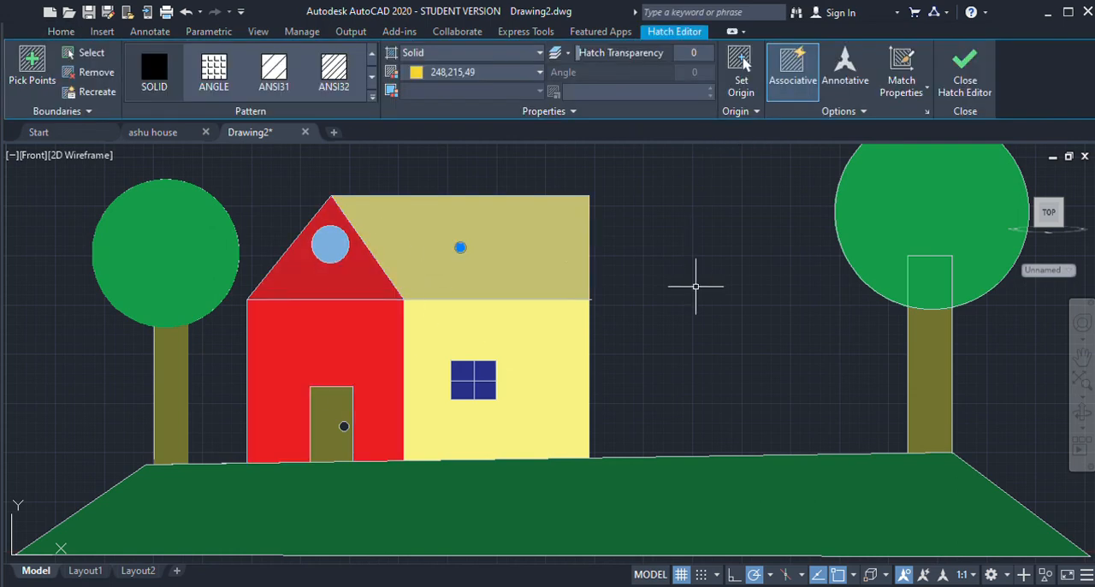
key("Escape")
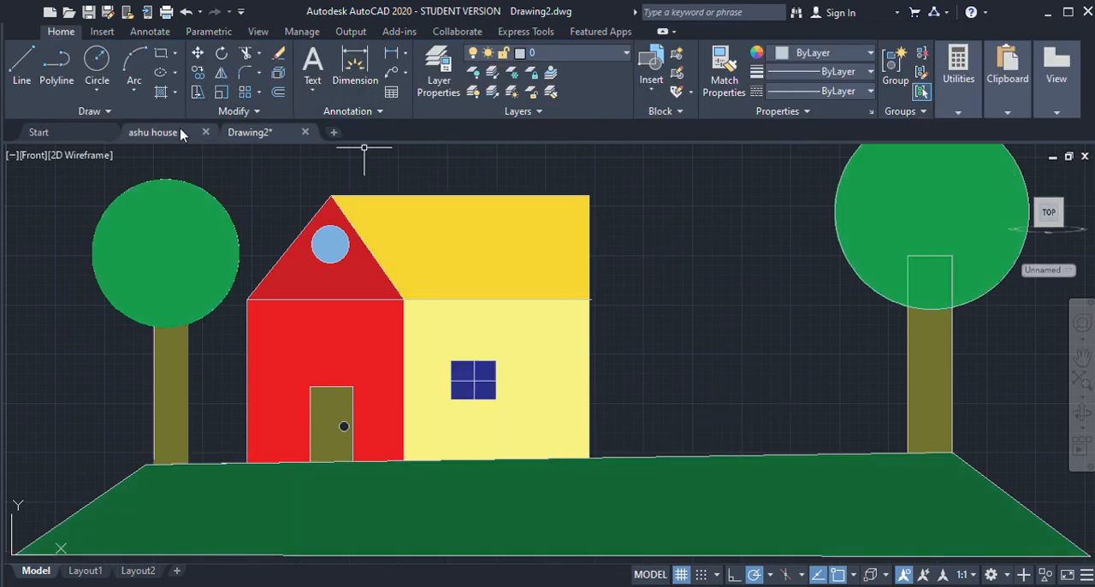
left_click(208, 130)
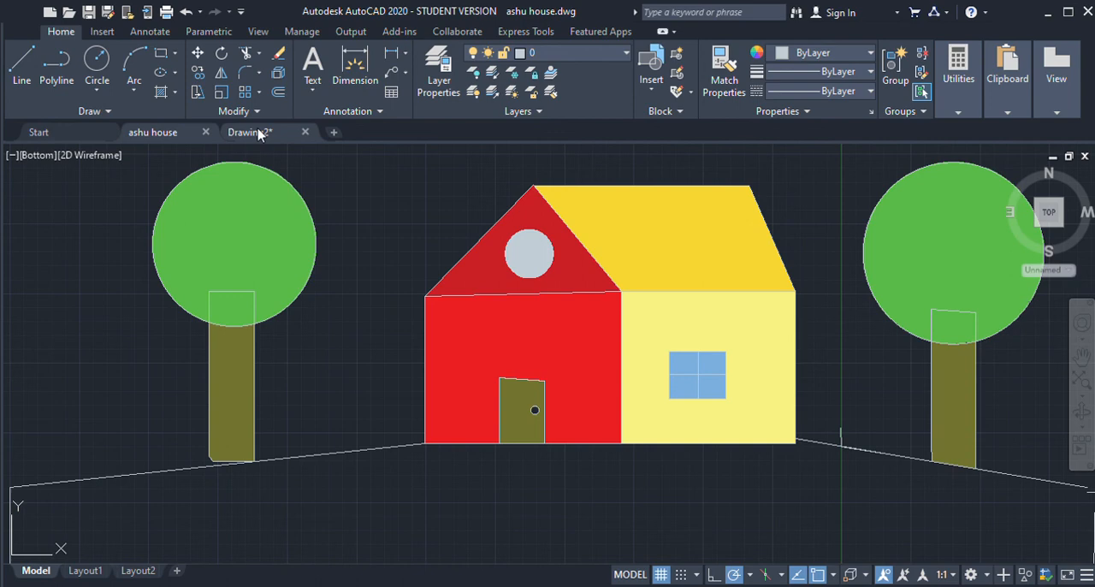
left_click(258, 135)
left_click(165, 134)
left_click(276, 132)
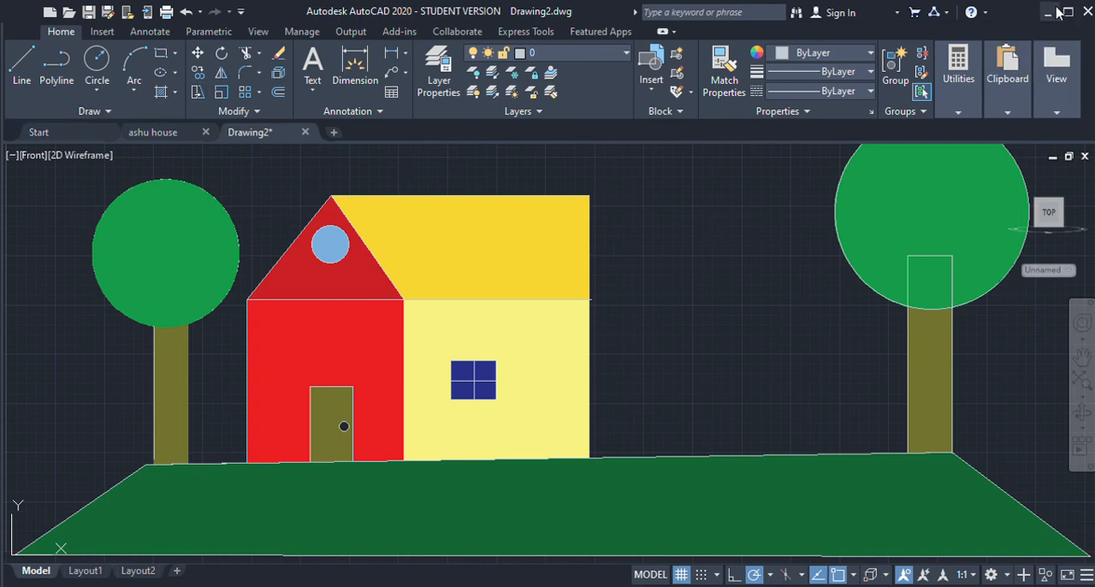
Step: Exit the program with the coloured house drawing open
left_click(1087, 12)
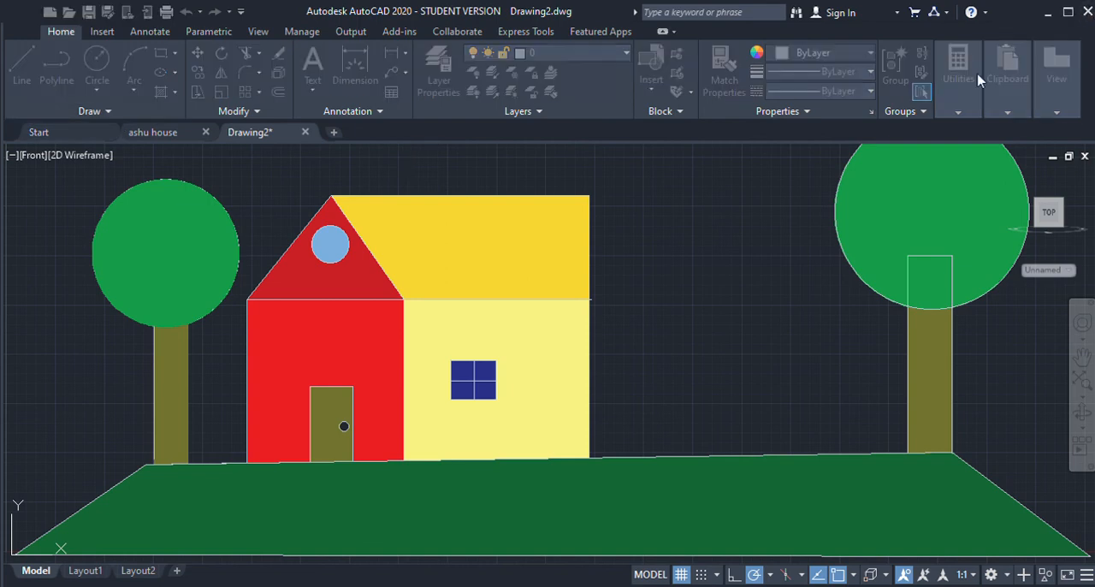